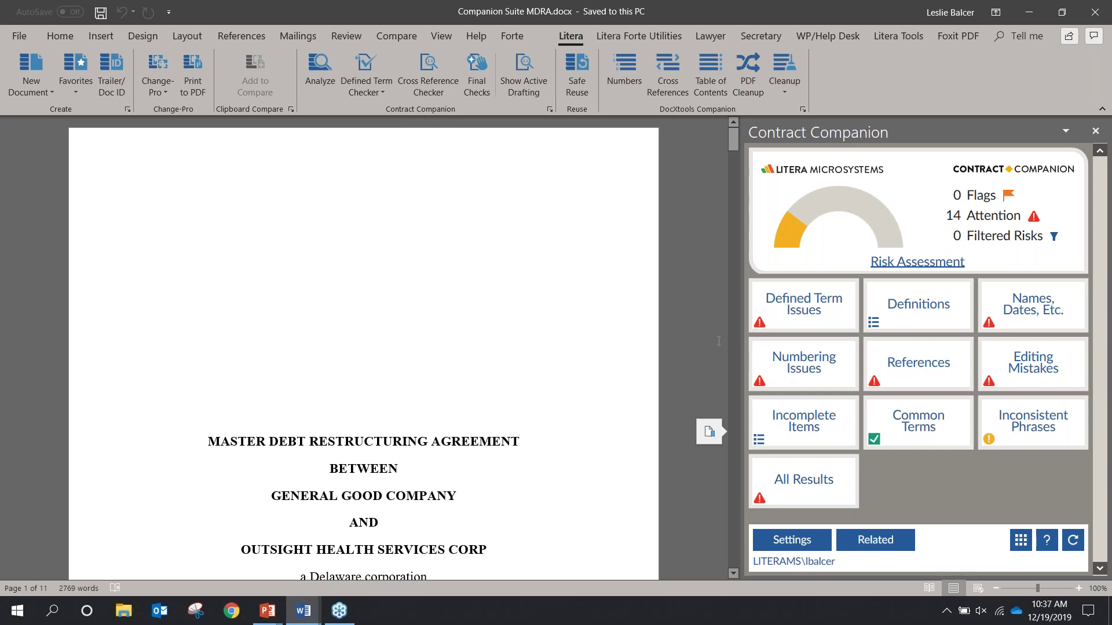
Open the Defined Term Issues list and look over the flagged terms and their issue categories
{"action": "left_click", "coordinate": [806, 317]}
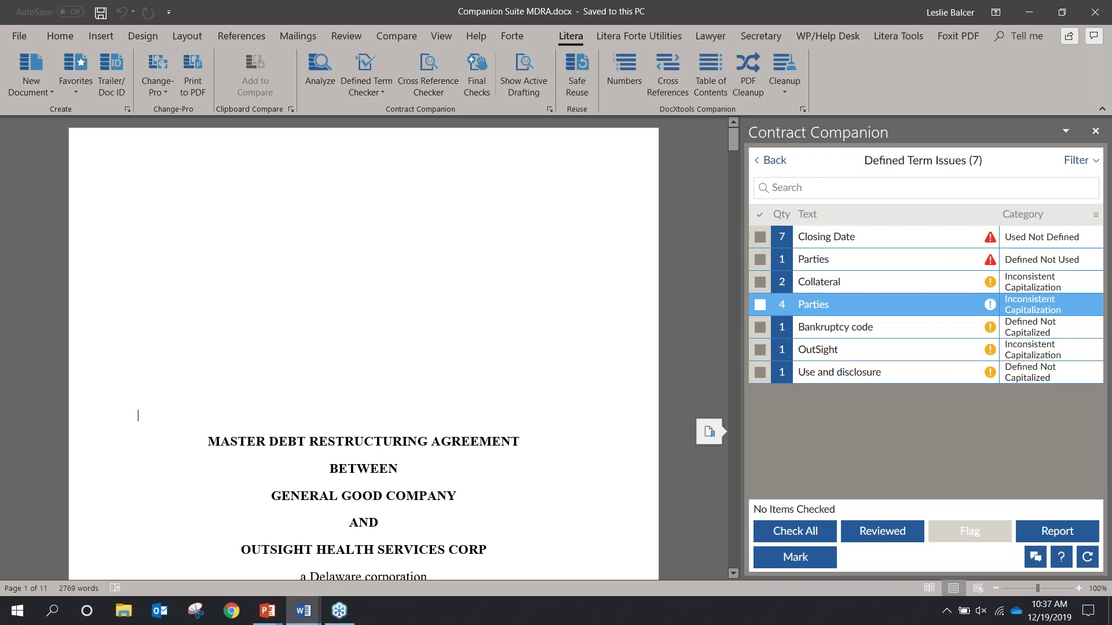
{"action": "left_click", "coordinate": [863, 282]}
{"action": "left_click", "coordinate": [863, 261]}
{"action": "left_click", "coordinate": [868, 243]}
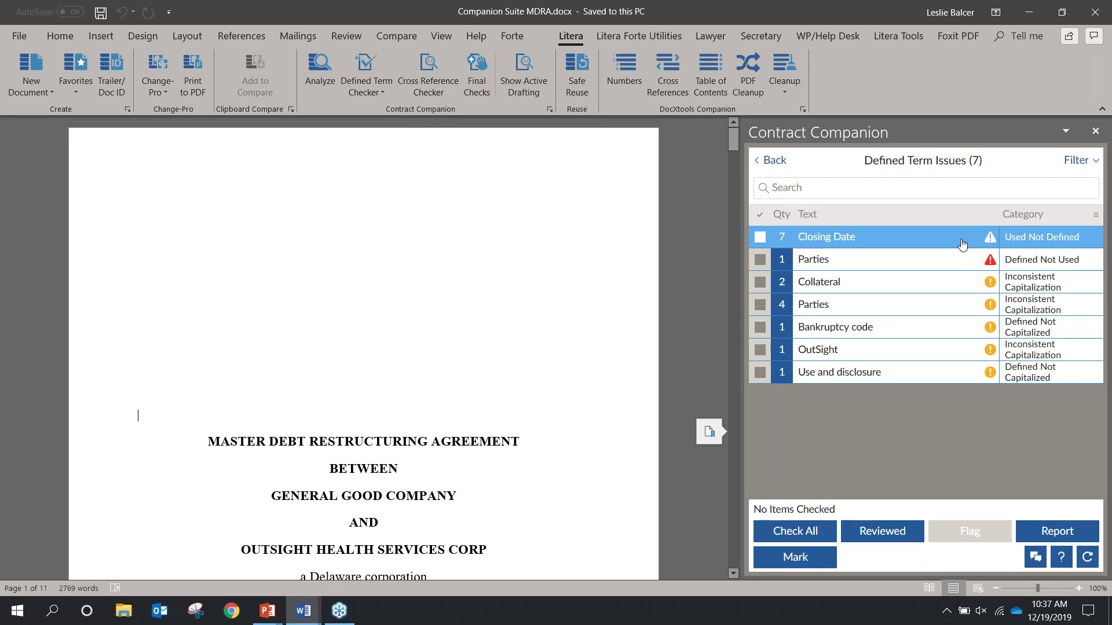
{"action": "left_click", "coordinate": [978, 261]}
{"action": "left_click", "coordinate": [988, 284]}
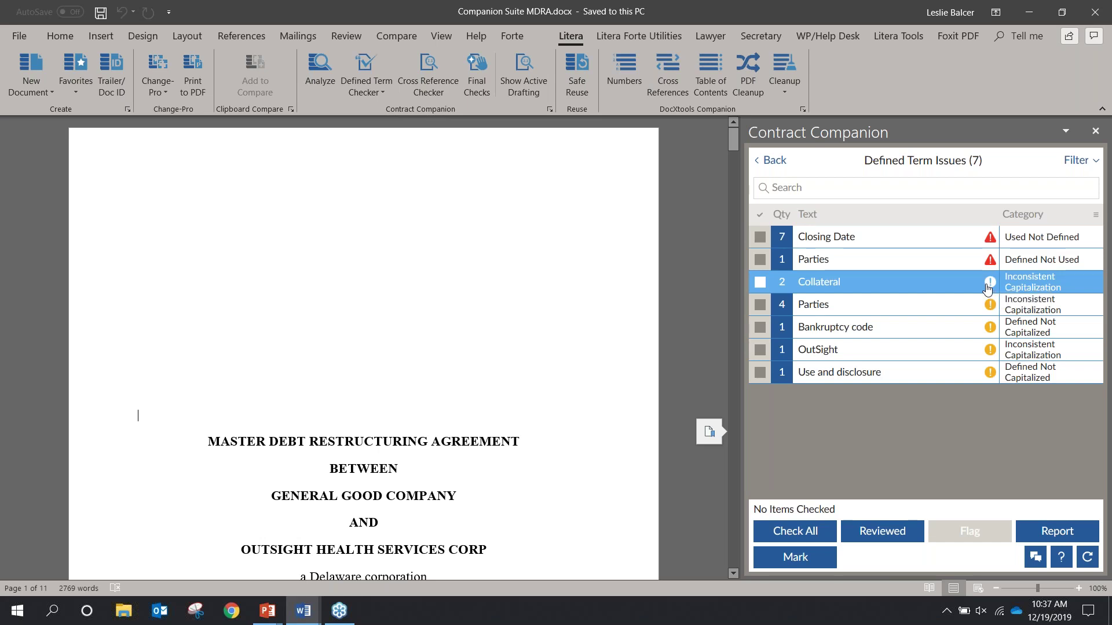
{"action": "key", "text": "Up"}
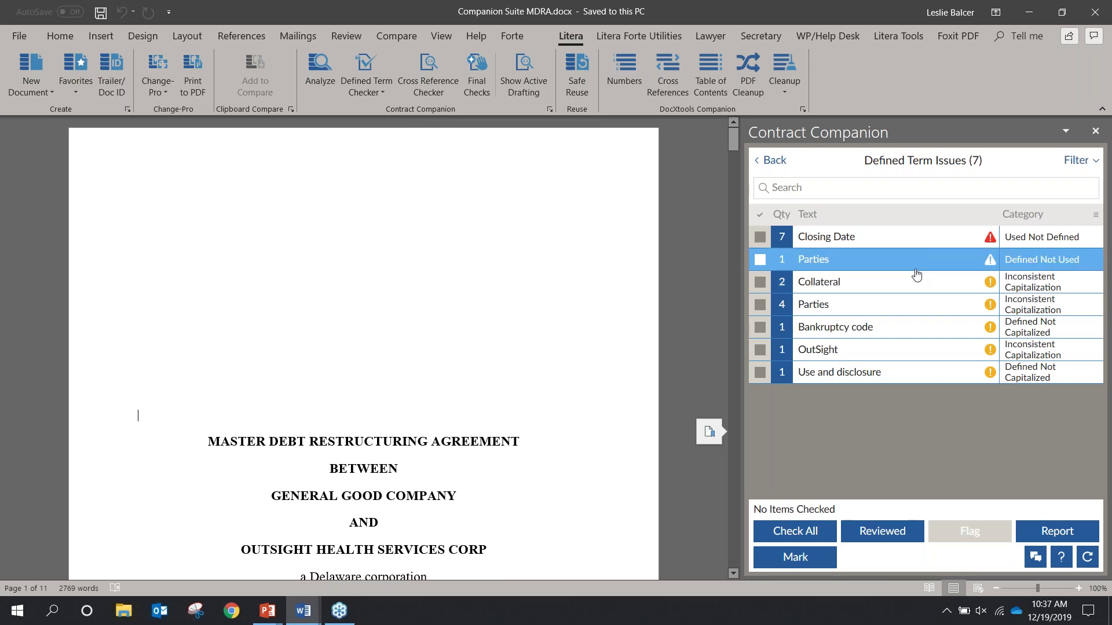
{"action": "key", "text": "Up"}
{"action": "key", "text": "Down"}
{"action": "left_click", "coordinate": [976, 240]}
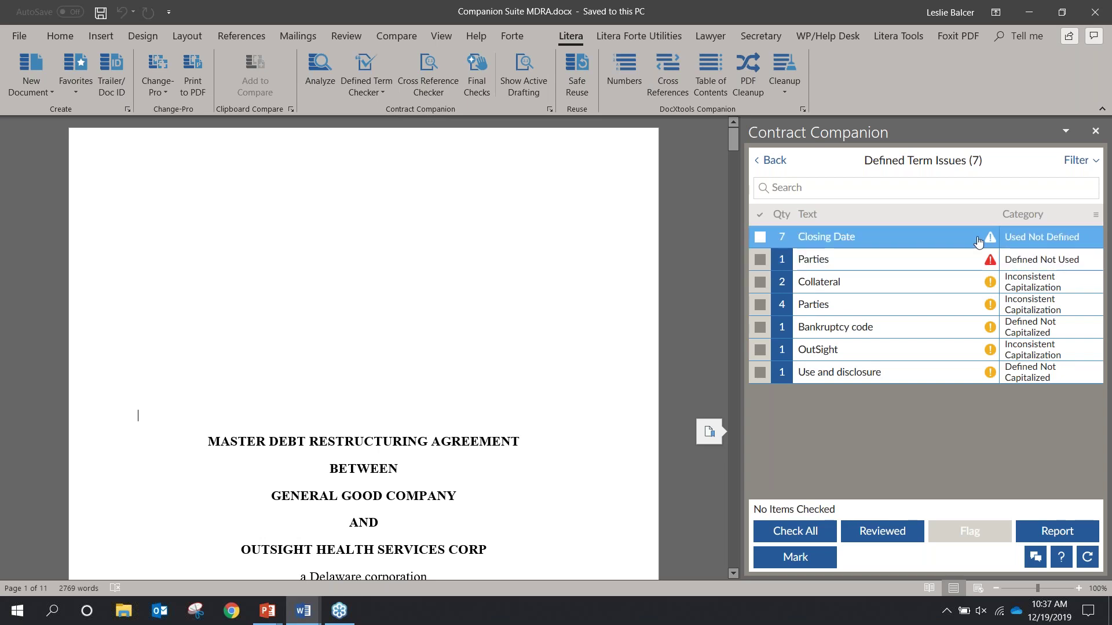
{"action": "left_click", "coordinate": [967, 263]}
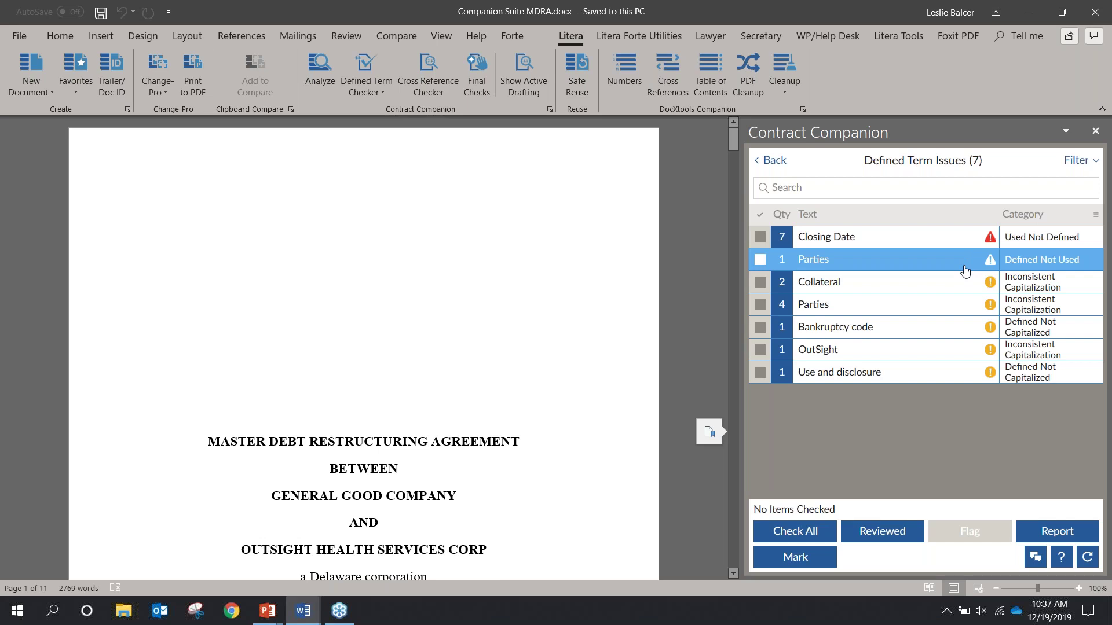
{"action": "left_click", "coordinate": [954, 280]}
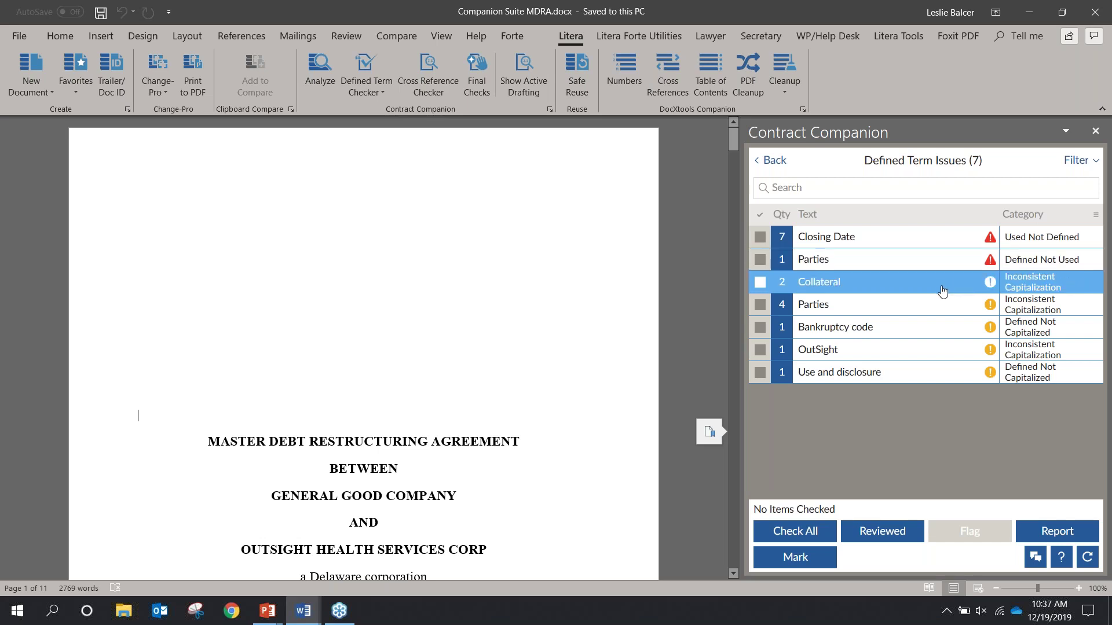
{"action": "left_click", "coordinate": [945, 266]}
{"action": "left_click", "coordinate": [898, 242]}
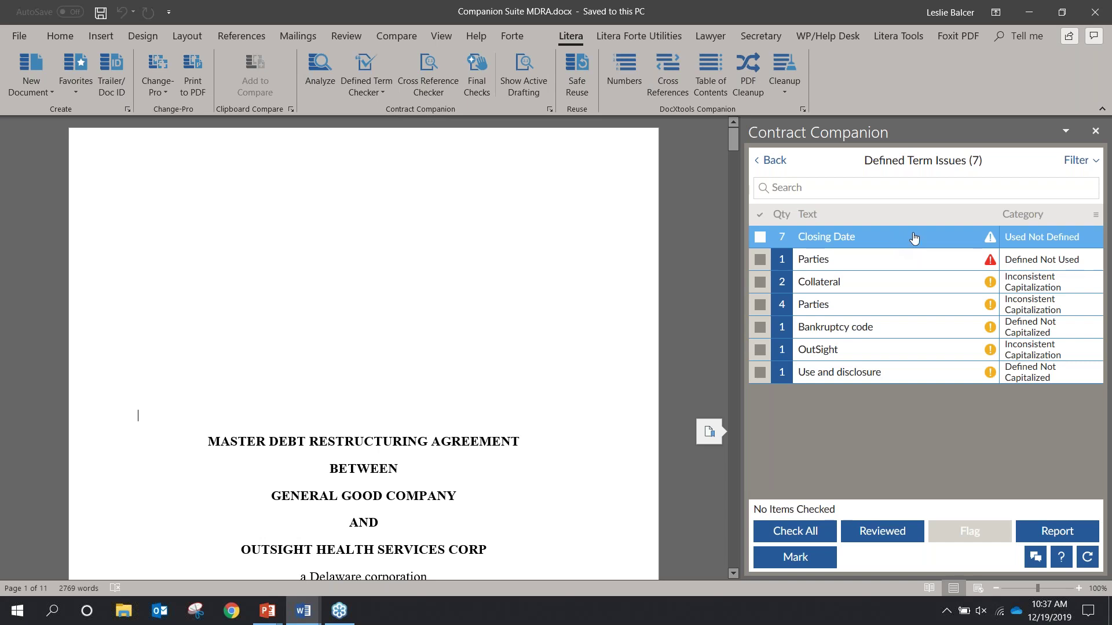
Expand the "Closing Date" issue and step forward and back through its occurrences in the agreement, ending on the first one
{"action": "left_click", "coordinate": [941, 242]}
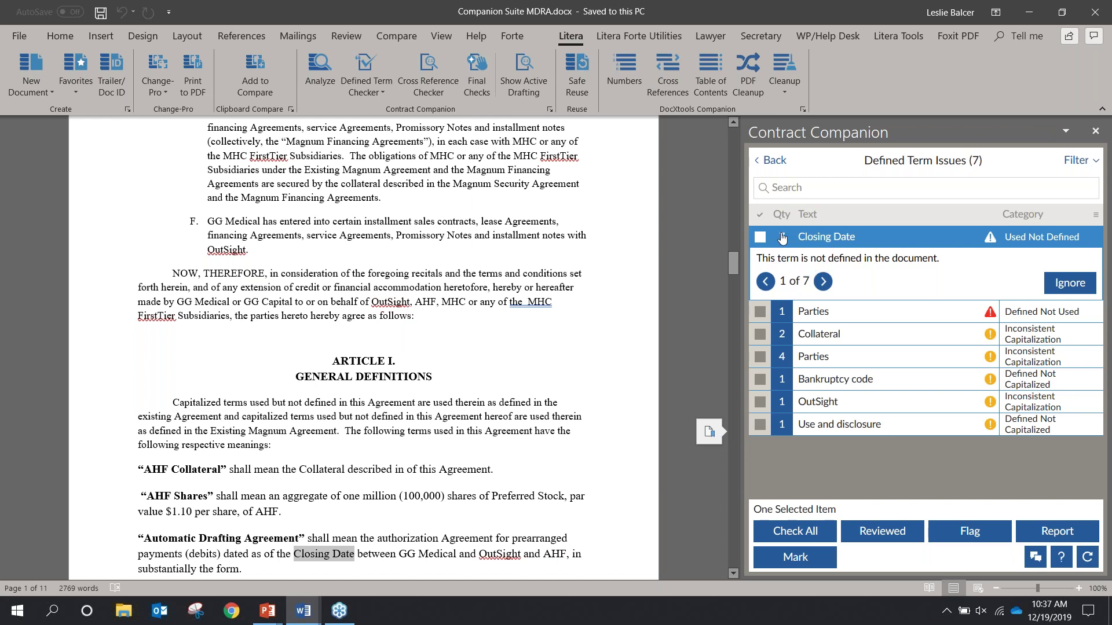
{"action": "left_click", "coordinate": [822, 282]}
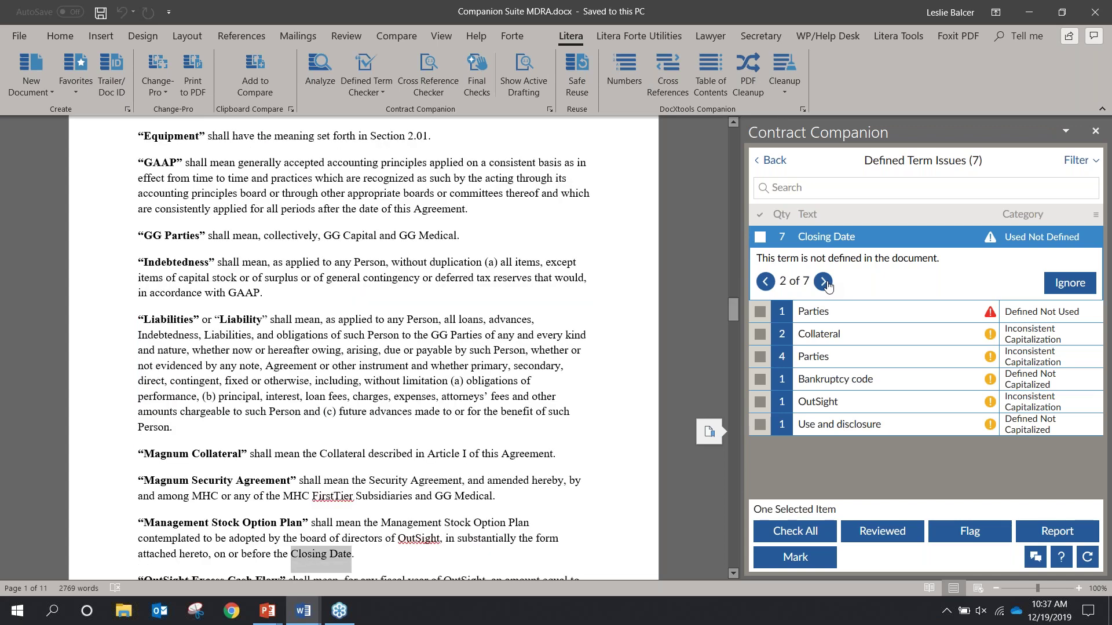
{"action": "left_click", "coordinate": [823, 282]}
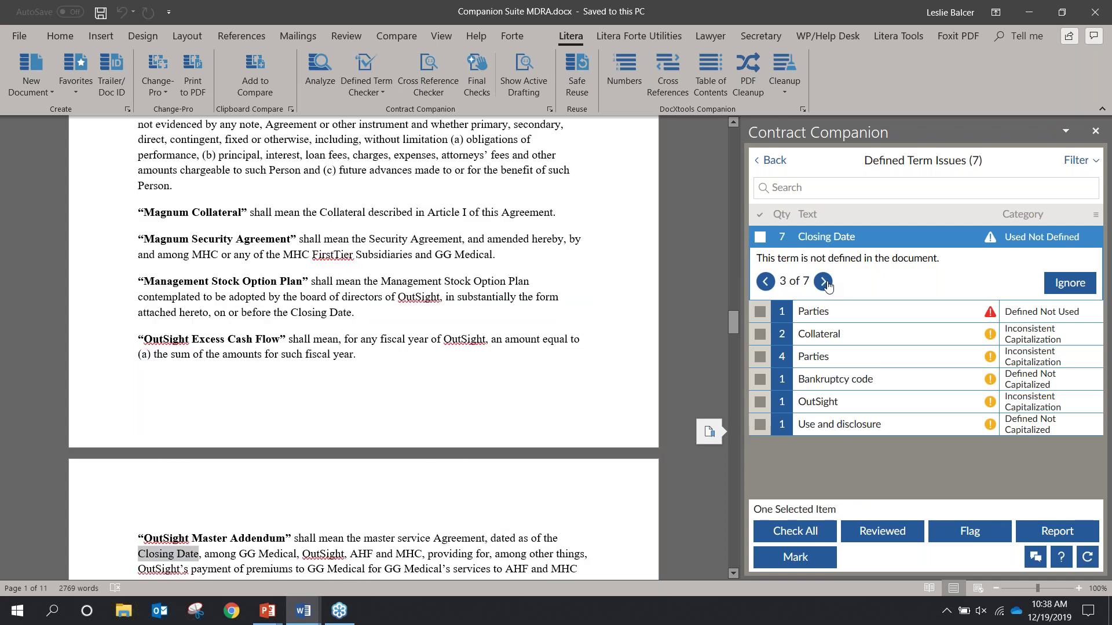
{"action": "left_click", "coordinate": [823, 282]}
{"action": "left_click", "coordinate": [763, 282]}
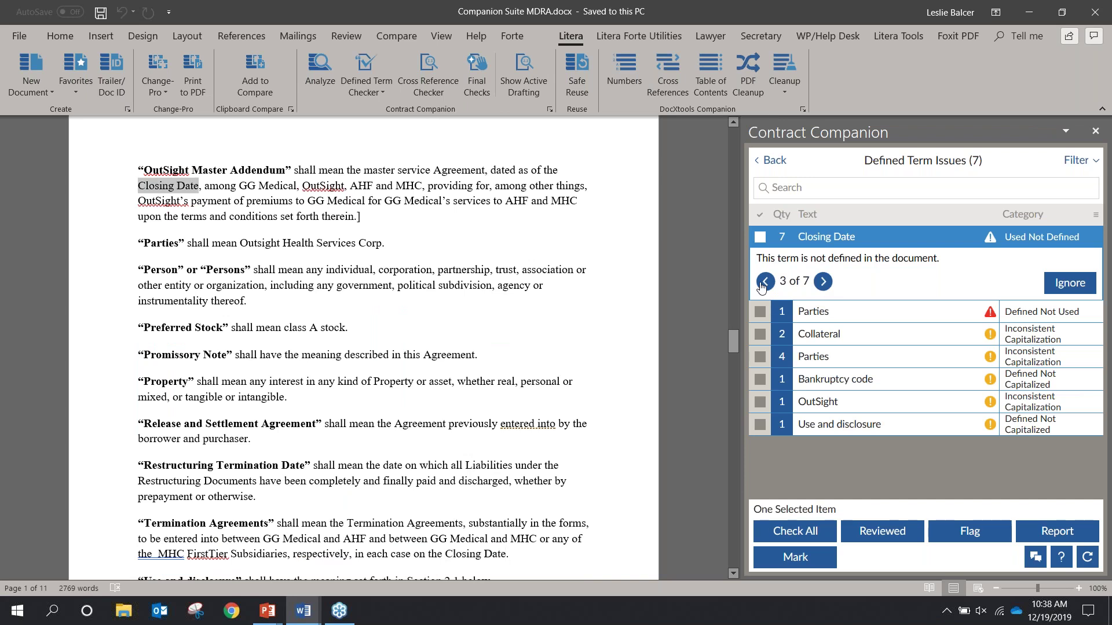
{"action": "left_click", "coordinate": [762, 283]}
{"action": "left_click", "coordinate": [762, 284]}
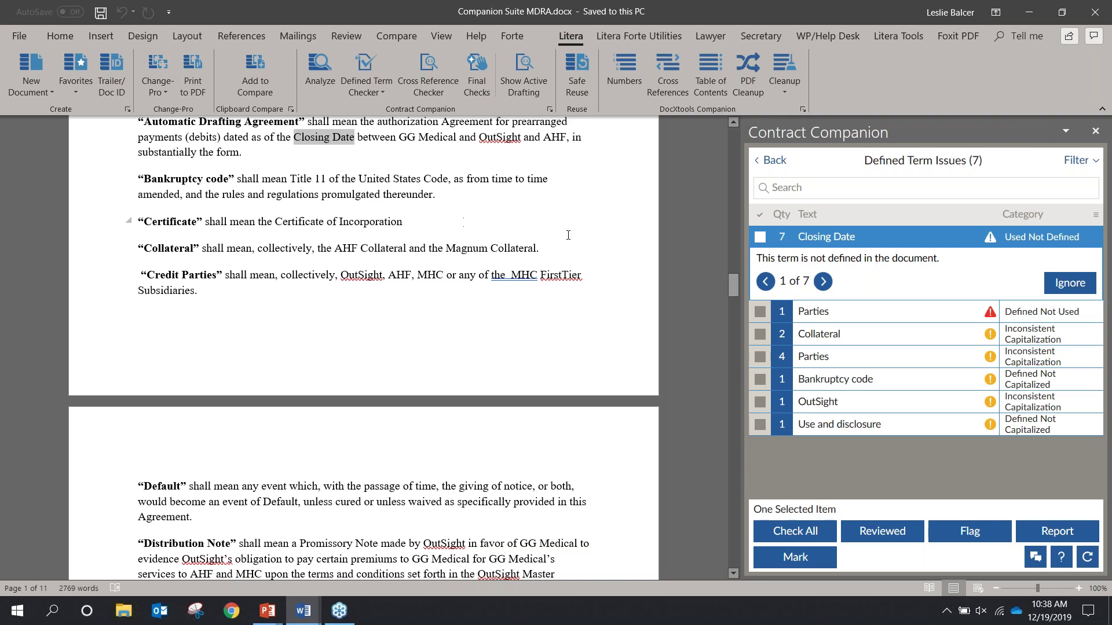
Add a paragraph reading “Closing Date” shall mean below the "Certificate" definition, and rerun the contract analysis
{"action": "left_click", "coordinate": [421, 217]}
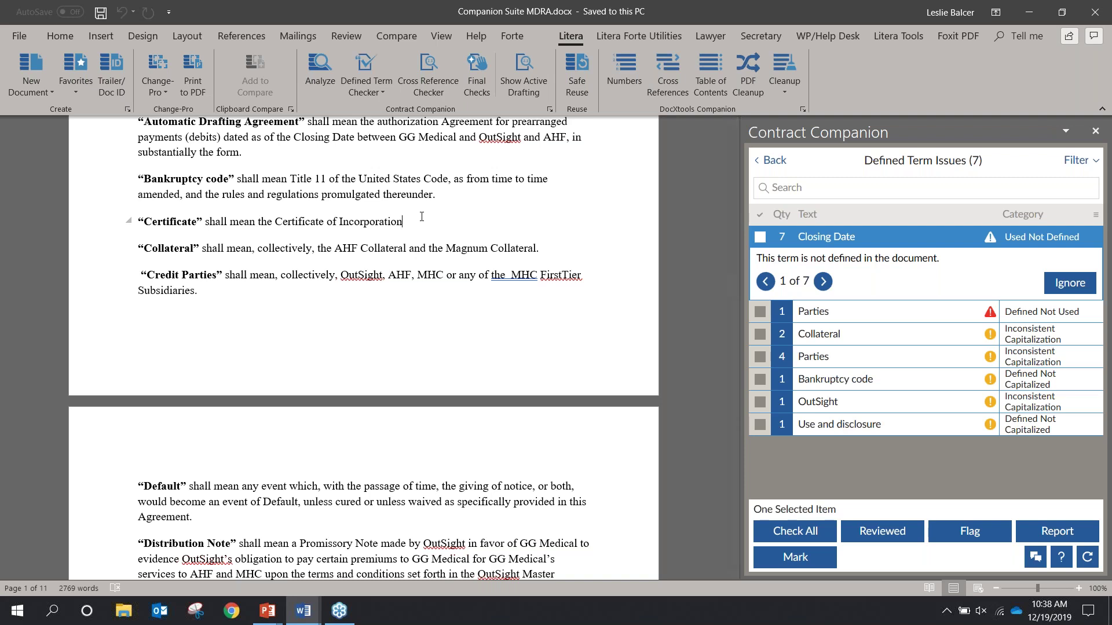
{"action": "key", "text": "Return"}
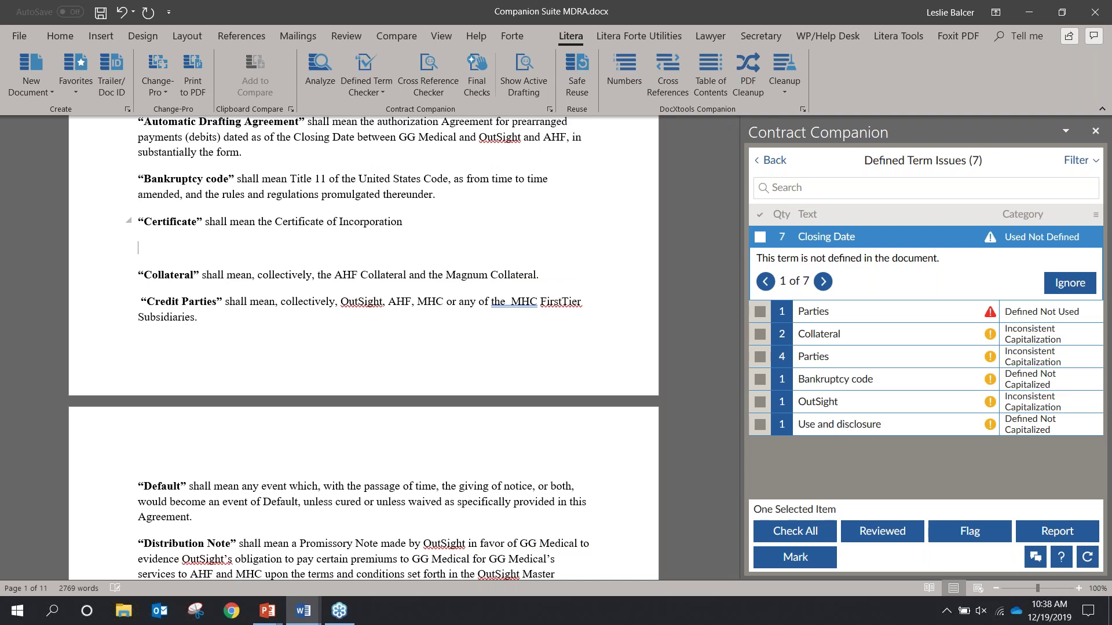
{"action": "type", "text": "\"Closing Date\""}
{"action": "type", "text": " sha"}
{"action": "key", "text": "BackSpace"}
{"action": "key", "text": "BackSpace"}
{"action": "type", "text": "shall mean"}
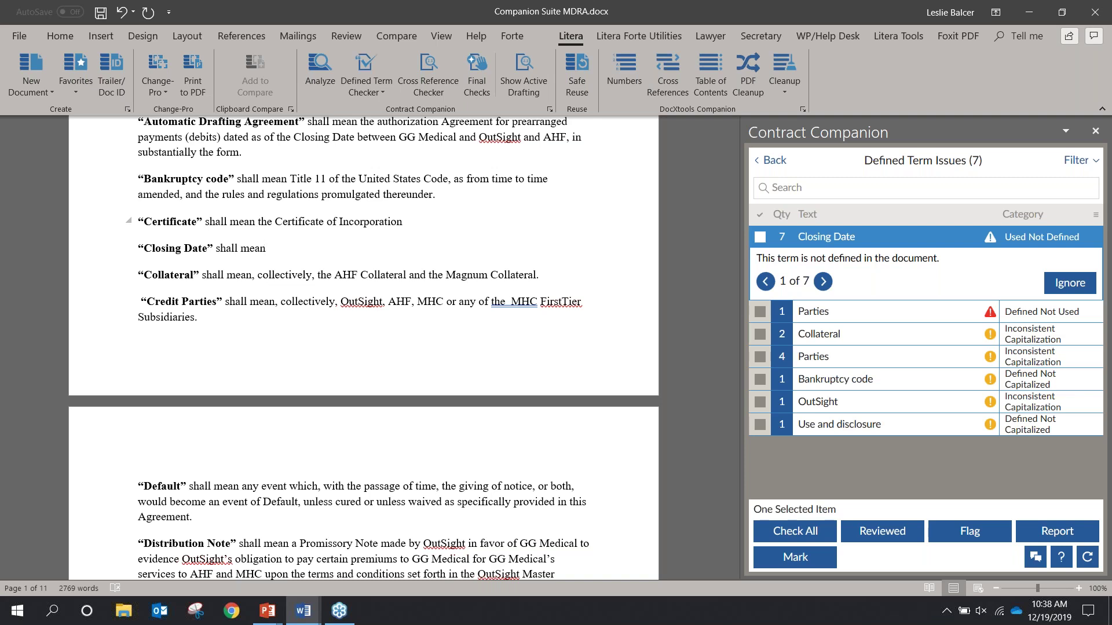
{"action": "left_click", "coordinate": [1087, 557]}
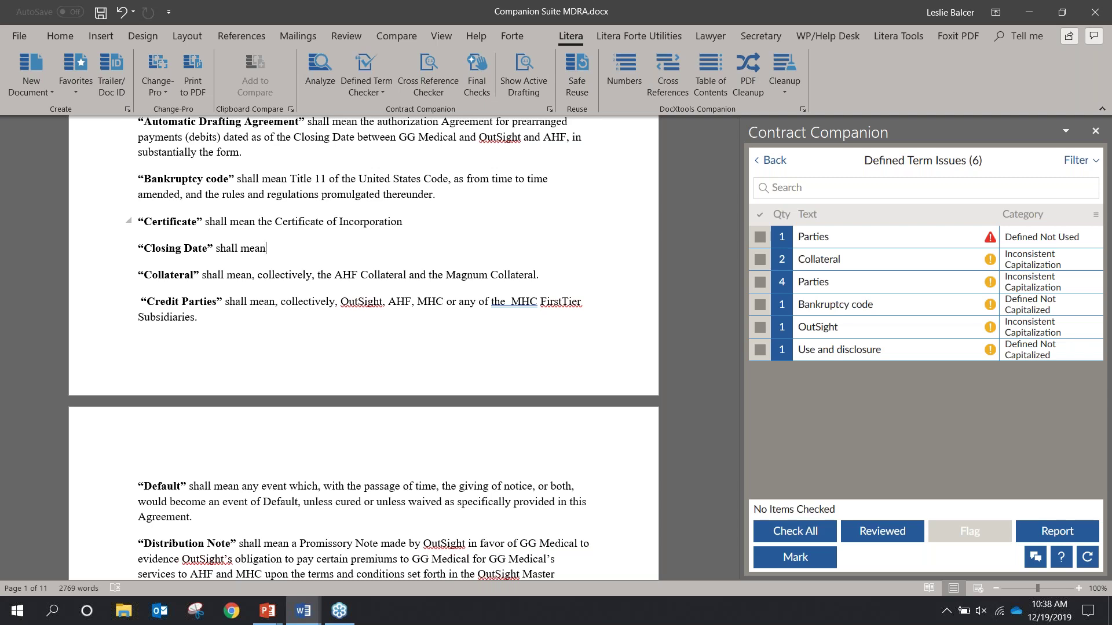
Locate the "Parties" definition through its Defined Not Used issue, delete the whole definition paragraph, and refresh the analysis
{"action": "left_click", "coordinate": [832, 239]}
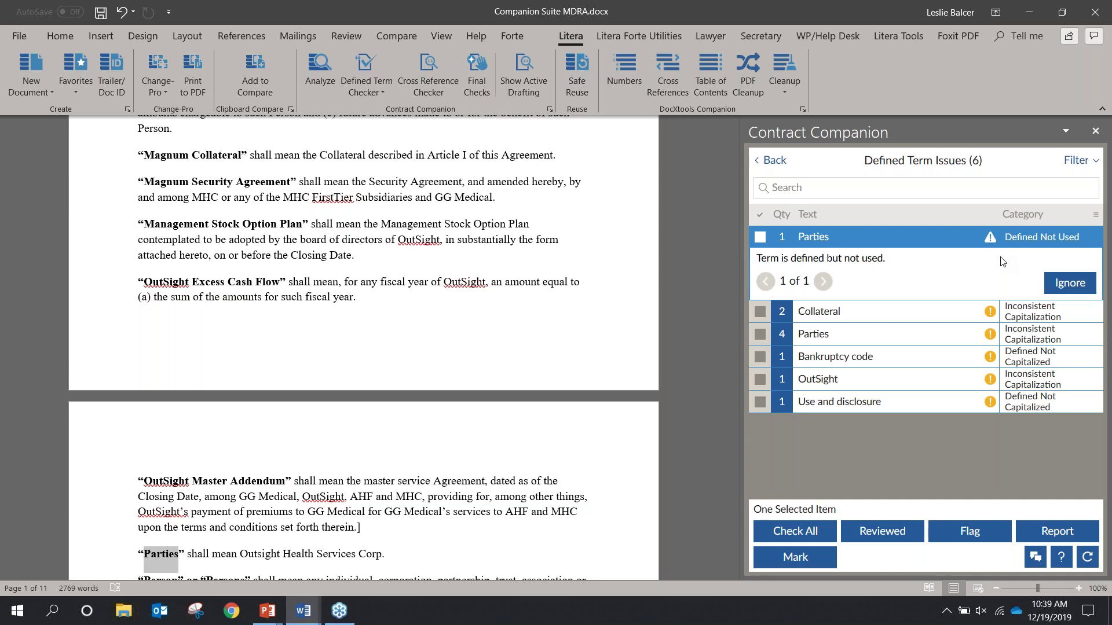
{"action": "left_click", "coordinate": [760, 238]}
{"action": "left_click", "coordinate": [759, 240]}
{"action": "left_click", "coordinate": [760, 240]}
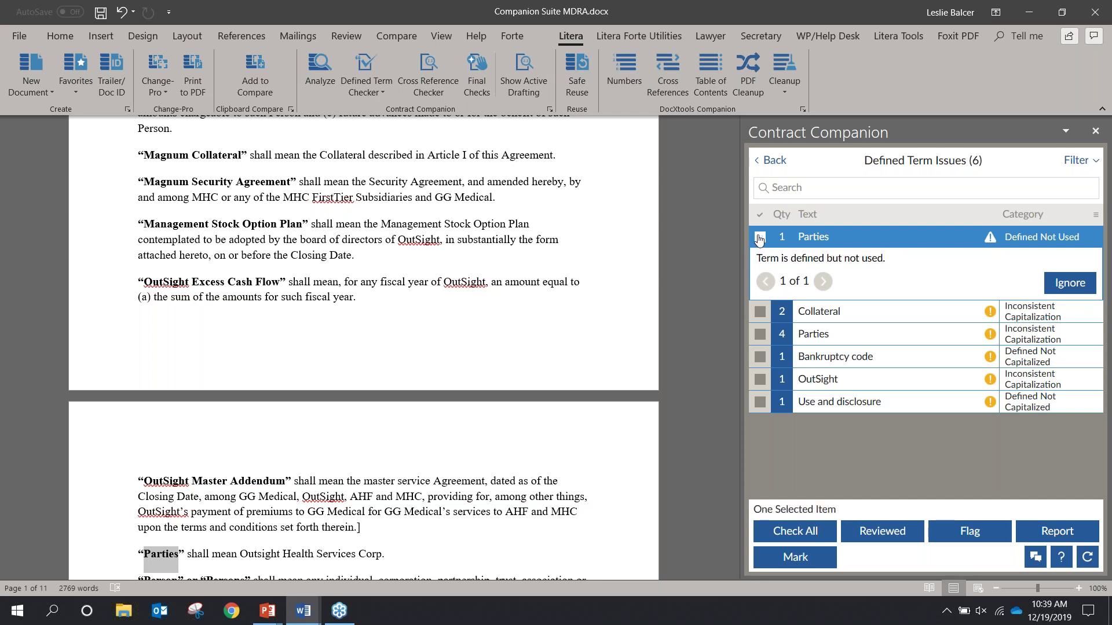
{"action": "left_click", "coordinate": [830, 243]}
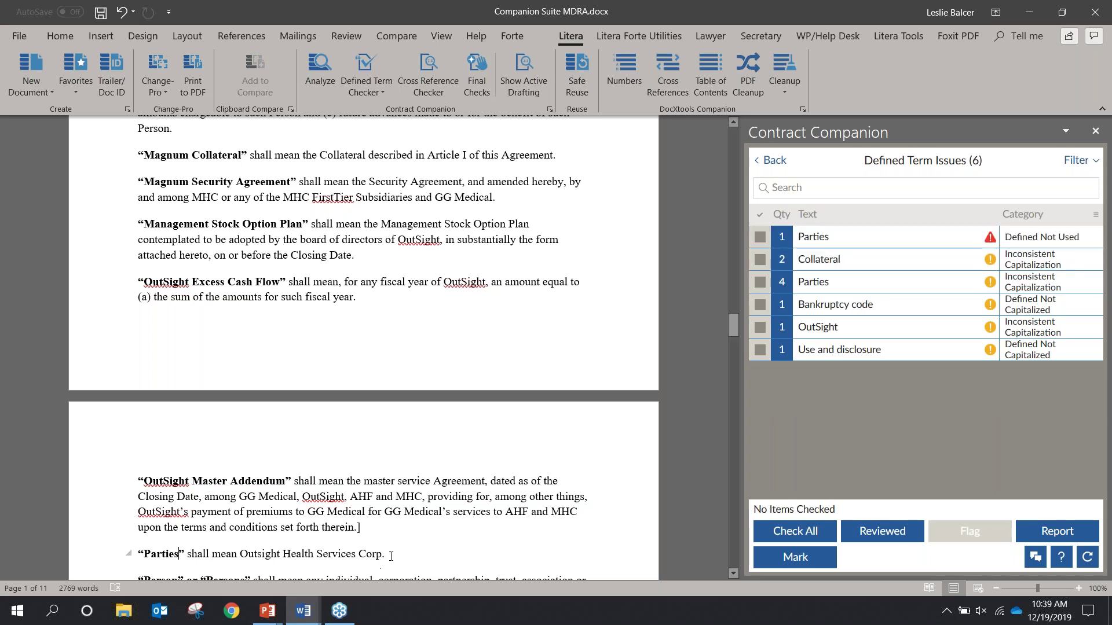
{"action": "left_click_drag", "start_coordinate": [357, 546], "coordinate": [123, 563]}
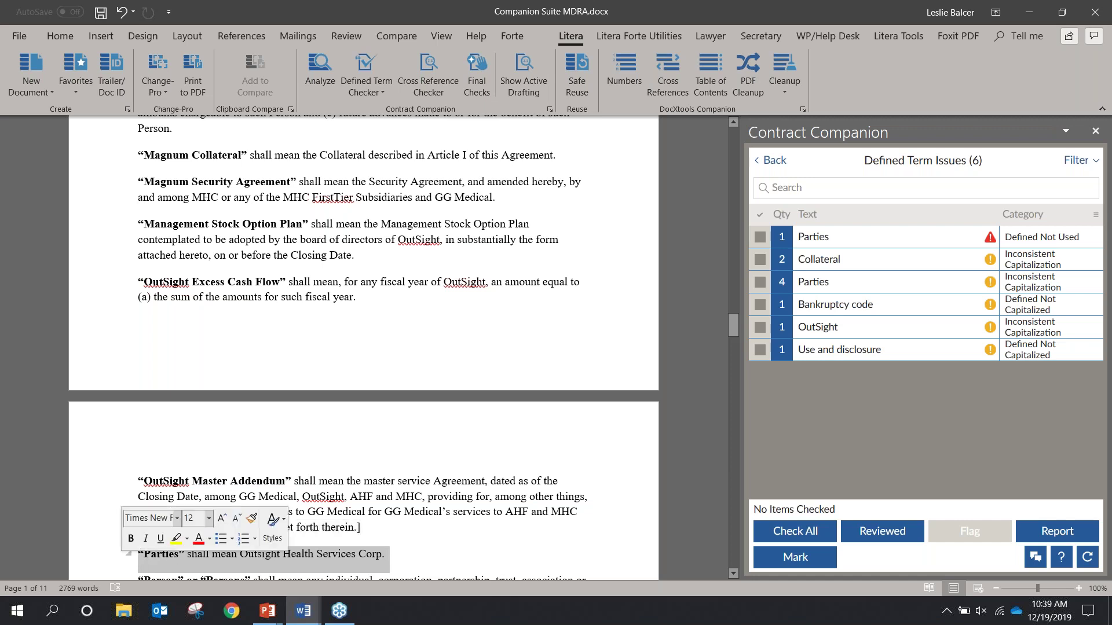
{"action": "key", "text": "Delete"}
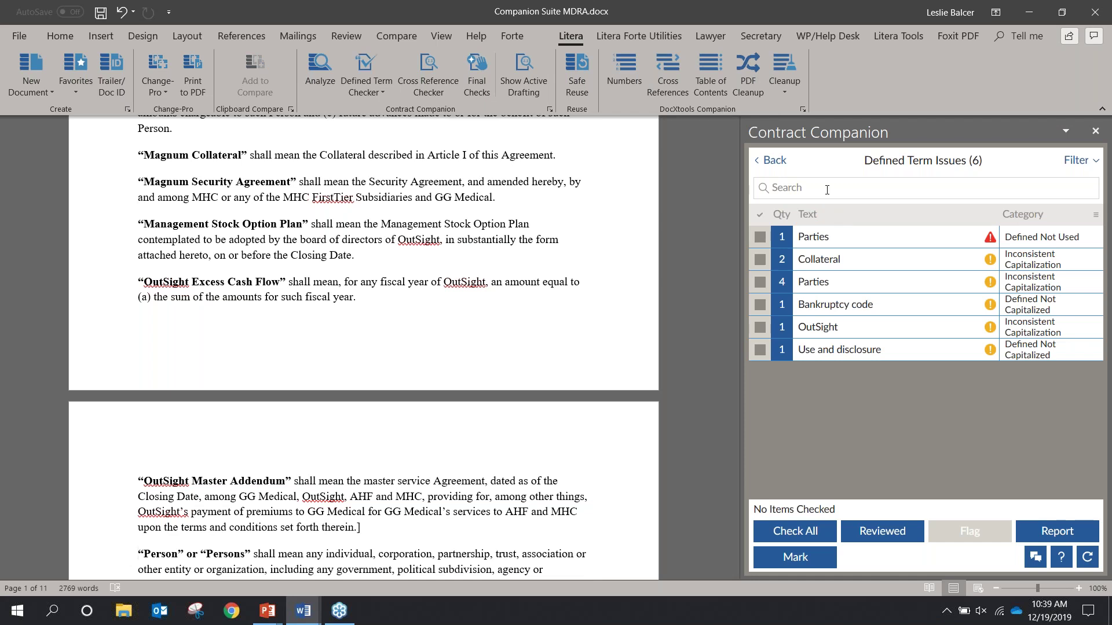
{"action": "left_click", "coordinate": [958, 266]}
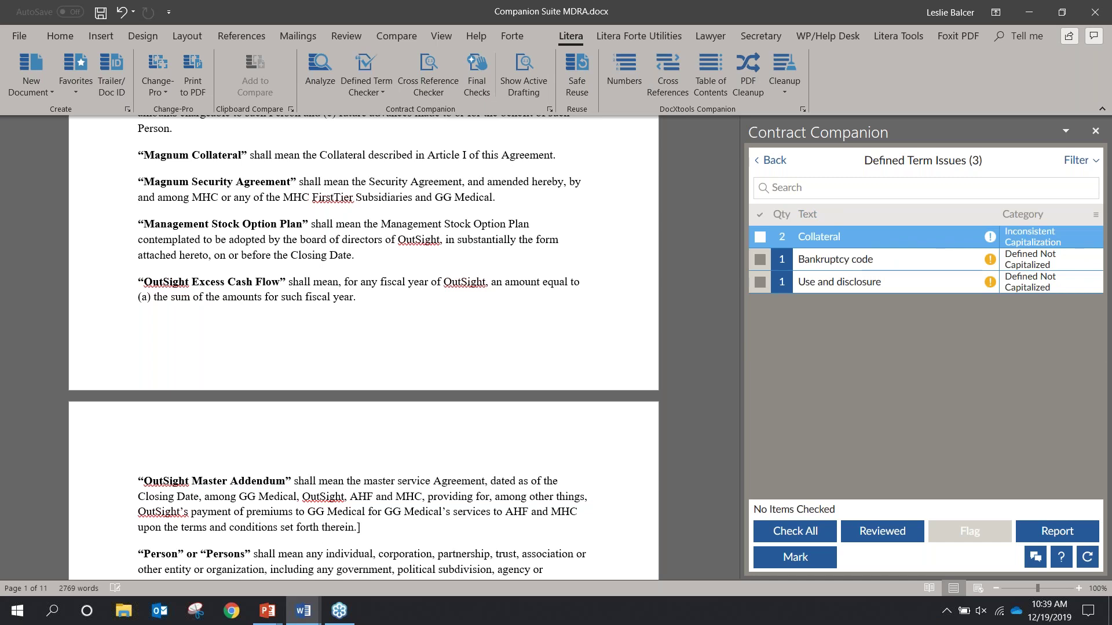
Locate the "Bankruptcy code" definition in the document through its Defined Not Capitalized issue, then collapse the issue
{"action": "left_click", "coordinate": [954, 263]}
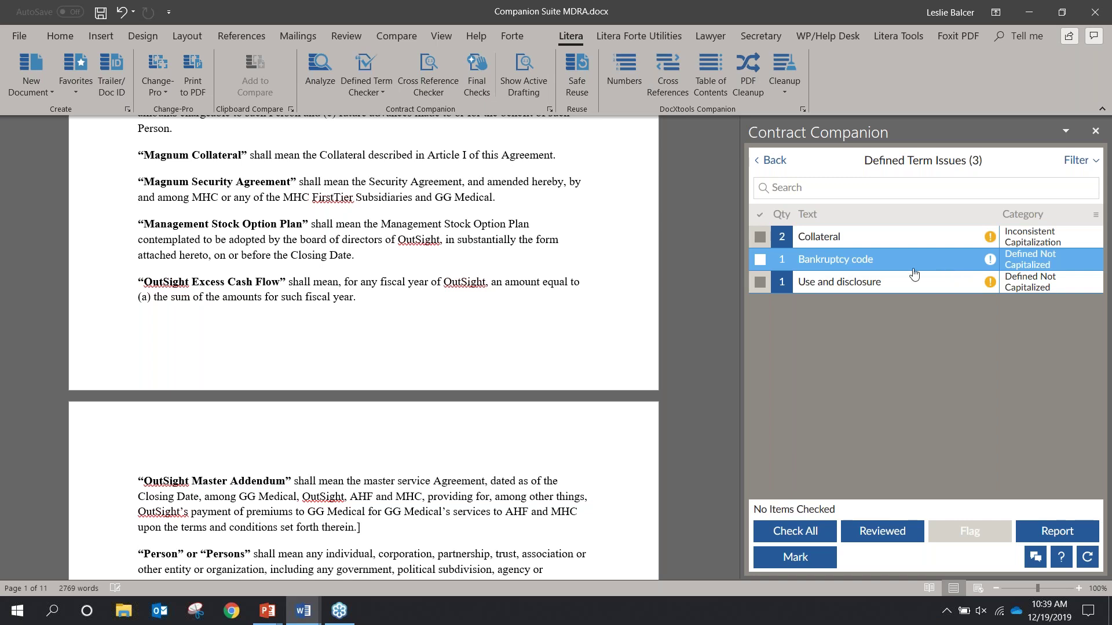
{"action": "left_click", "coordinate": [862, 267]}
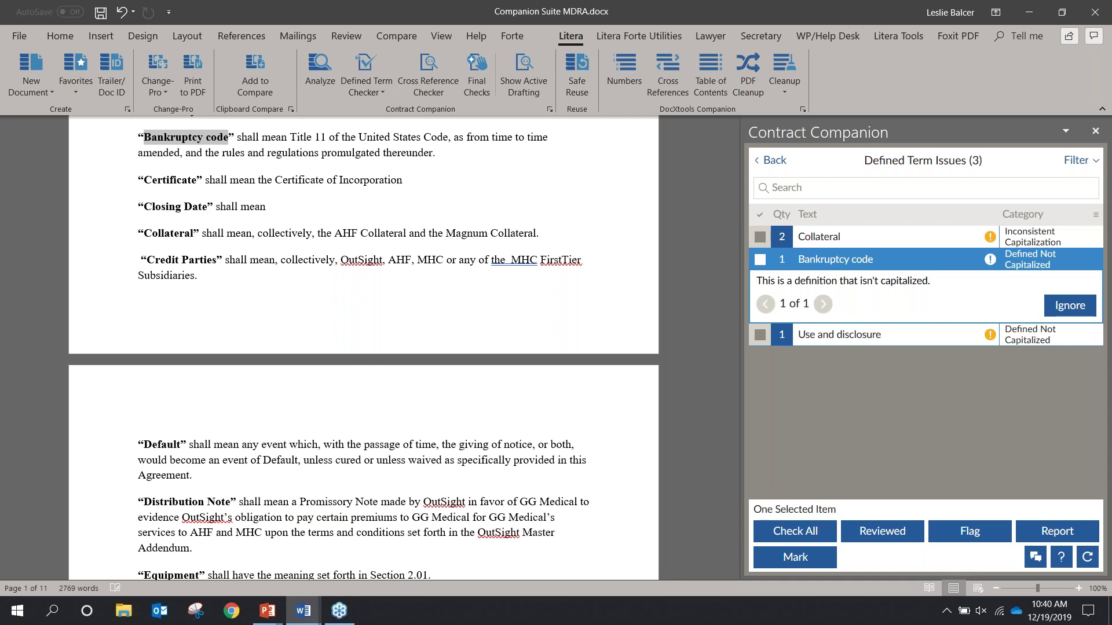
{"action": "left_click", "coordinate": [811, 259]}
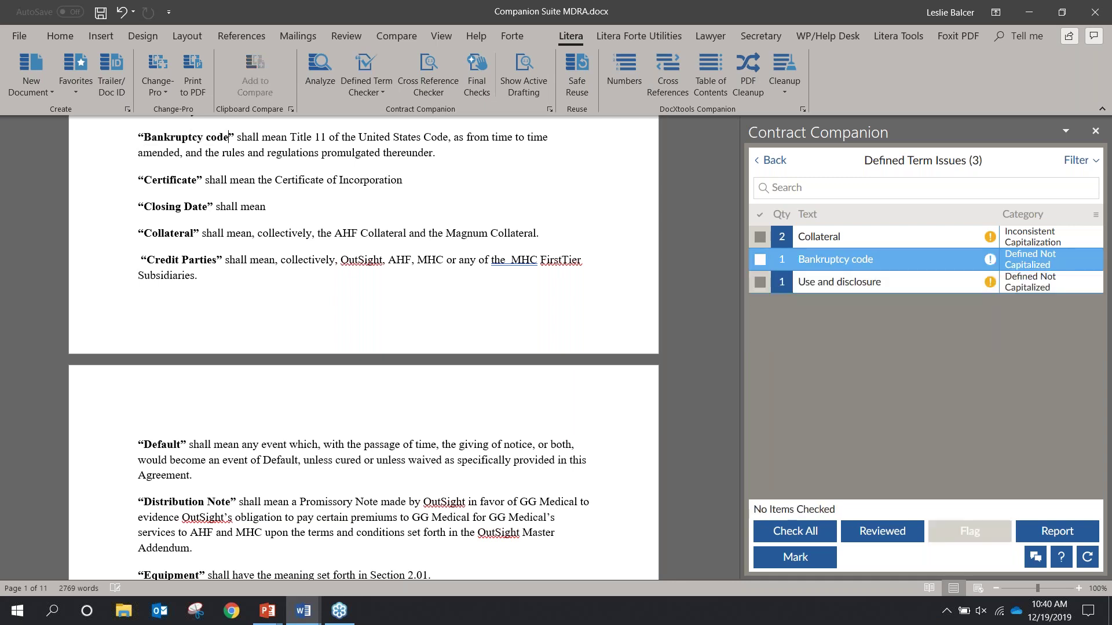
Open the Definitions list and step through the occurrences of "Agreement" up to the sixth to compare them with its definition
{"action": "left_click", "coordinate": [775, 160]}
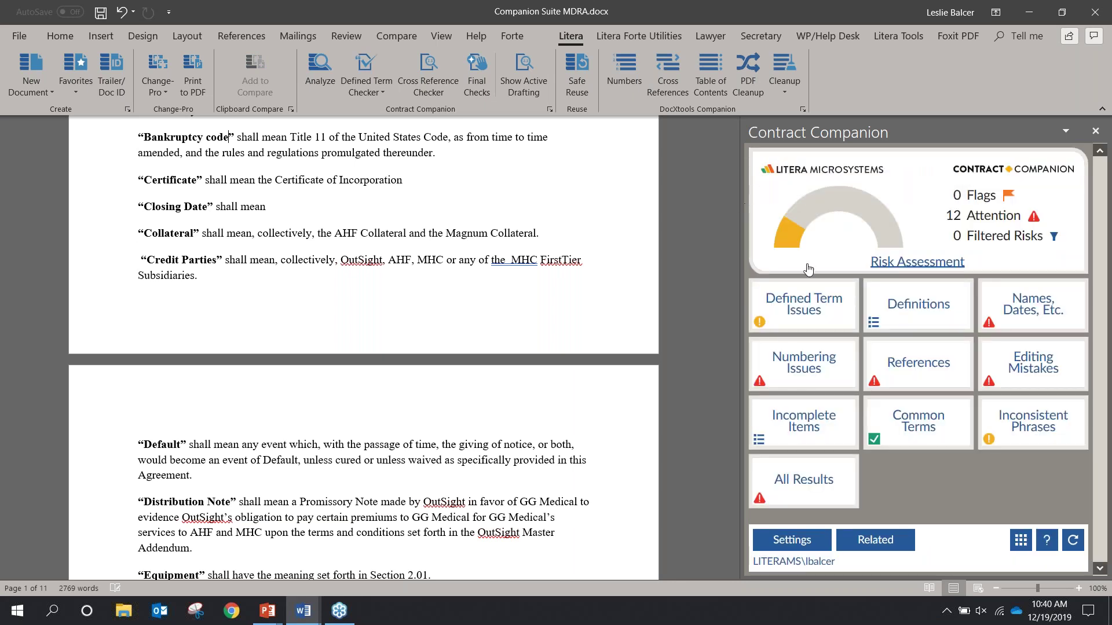
{"action": "left_click", "coordinate": [885, 312]}
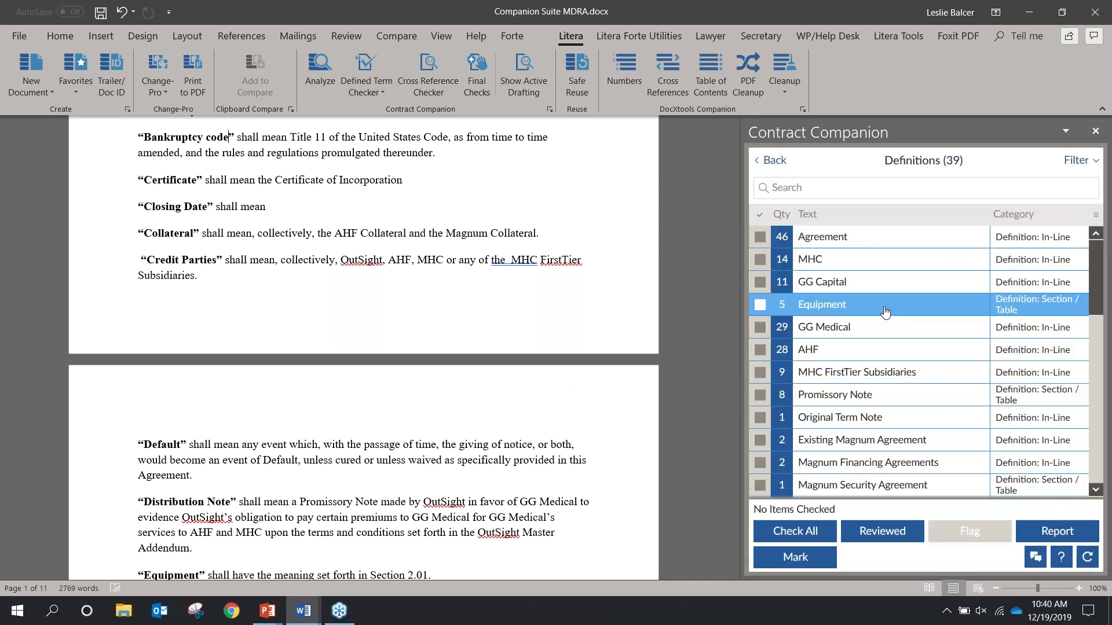
{"action": "left_click", "coordinate": [855, 237]}
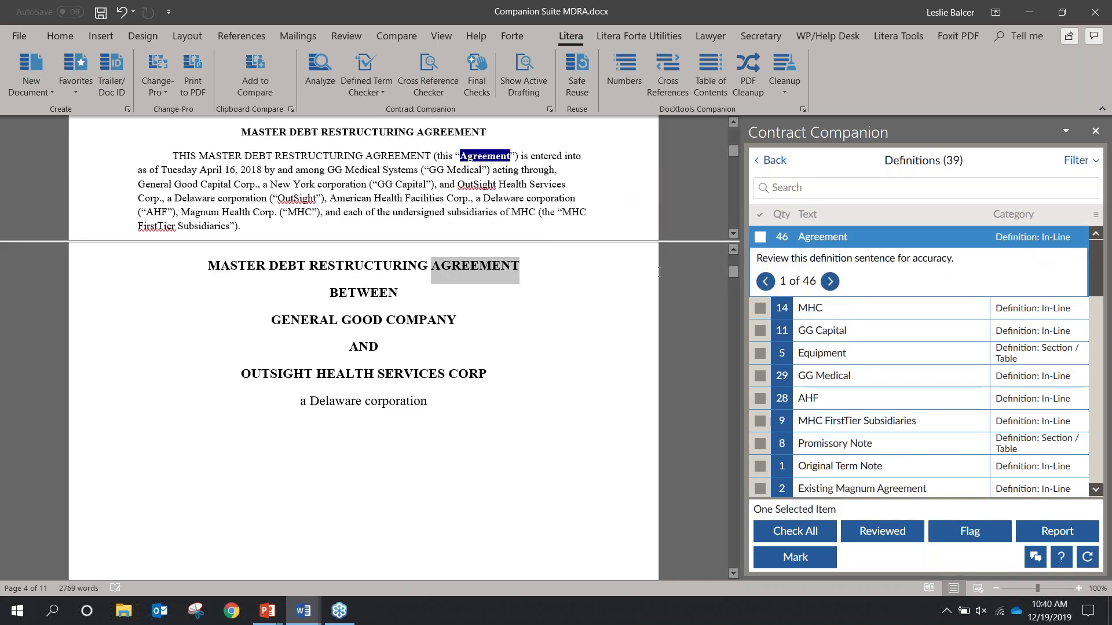
{"action": "left_click", "coordinate": [829, 282]}
{"action": "left_click", "coordinate": [829, 282]}
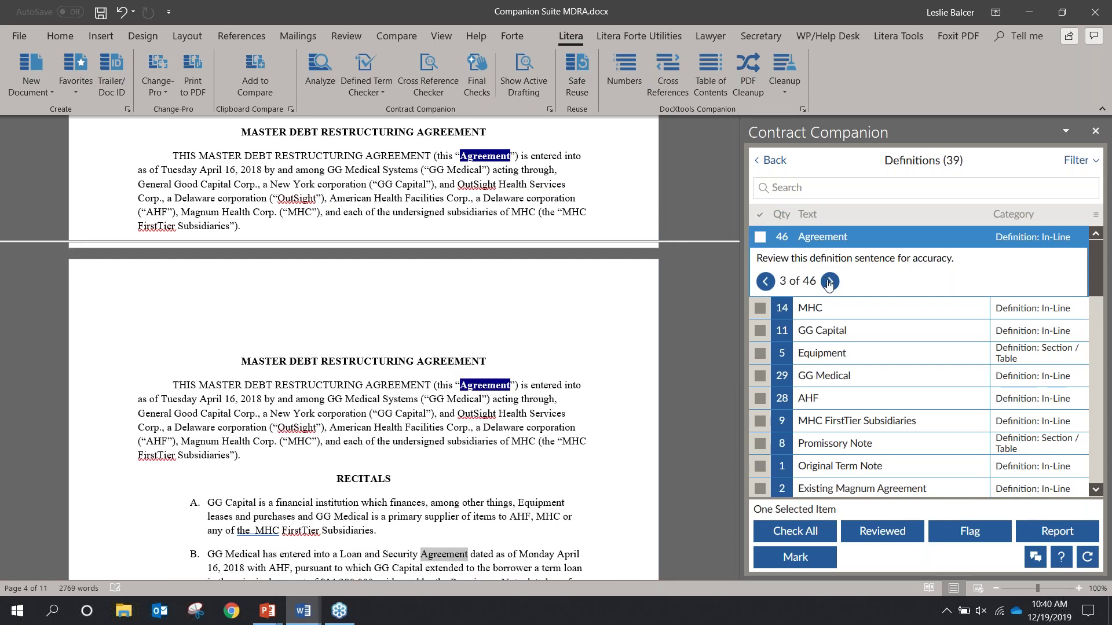
{"action": "left_click", "coordinate": [829, 281]}
{"action": "left_click", "coordinate": [829, 282]}
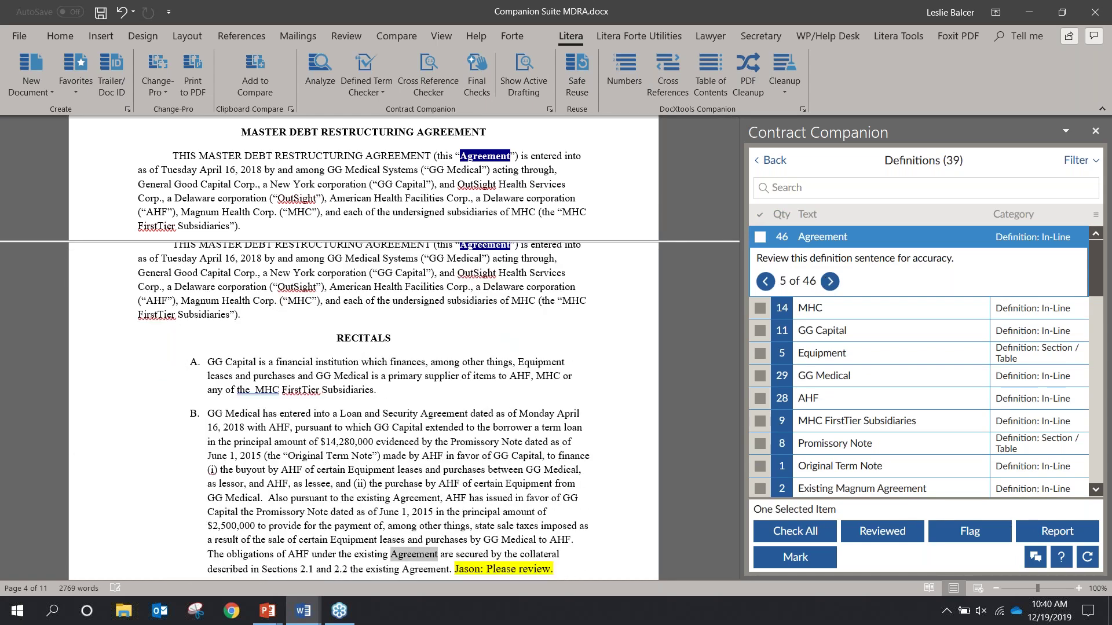
{"action": "left_click", "coordinate": [829, 281]}
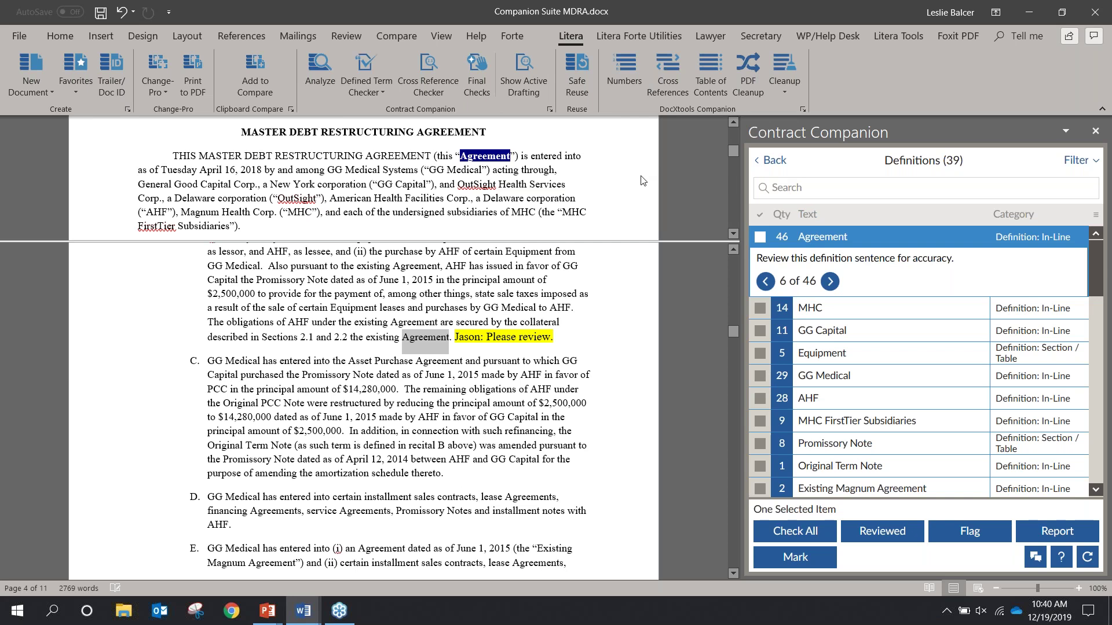
Leave the Definitions list and link MASTER DEFINITIONS AGREEMENT 20160823 (1).docx as a related document
{"action": "left_click", "coordinate": [776, 162]}
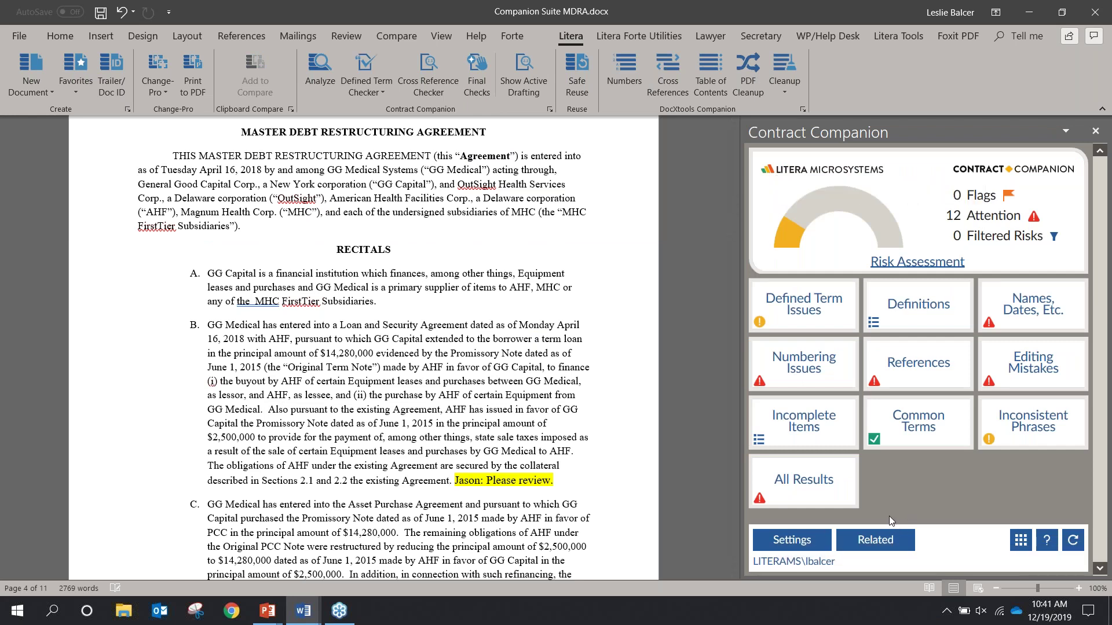
{"action": "left_click", "coordinate": [873, 542]}
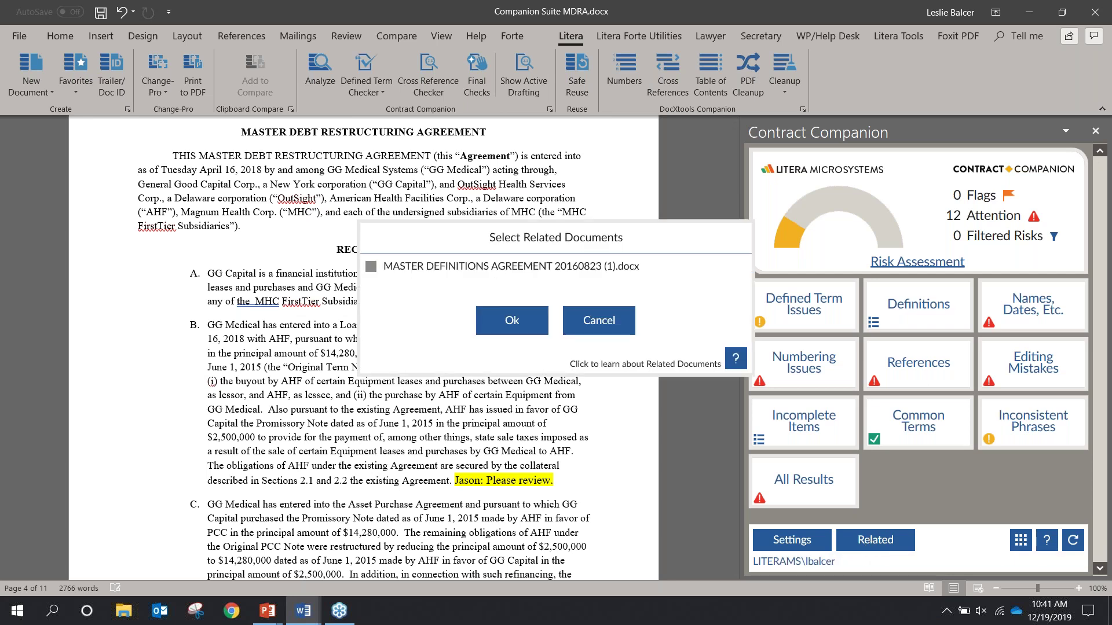
{"action": "left_click", "coordinate": [380, 267]}
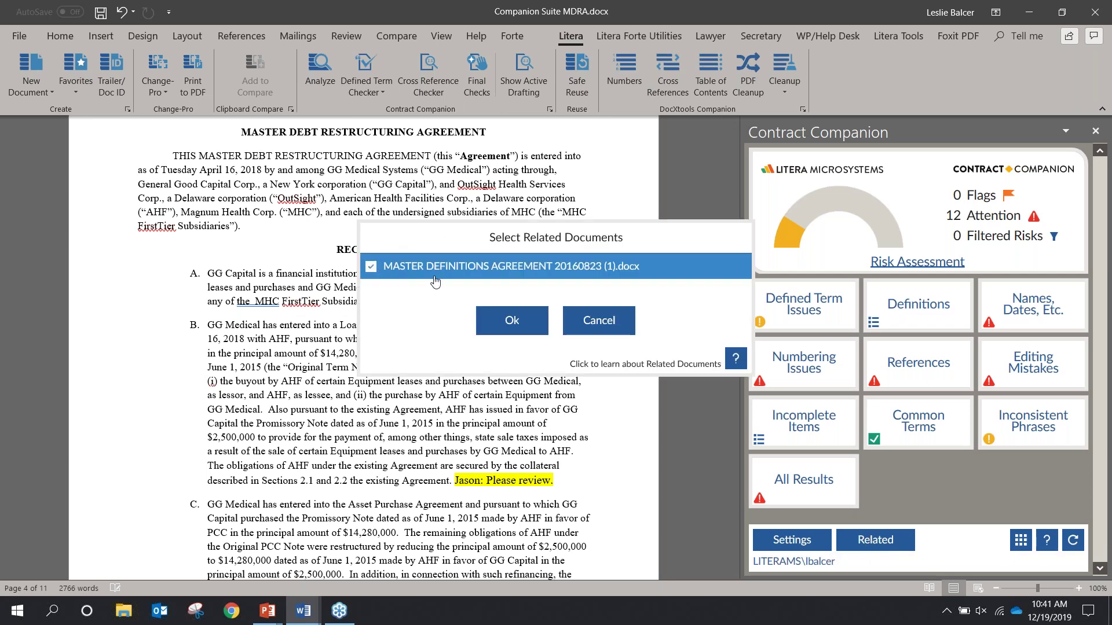
{"action": "left_click", "coordinate": [511, 325]}
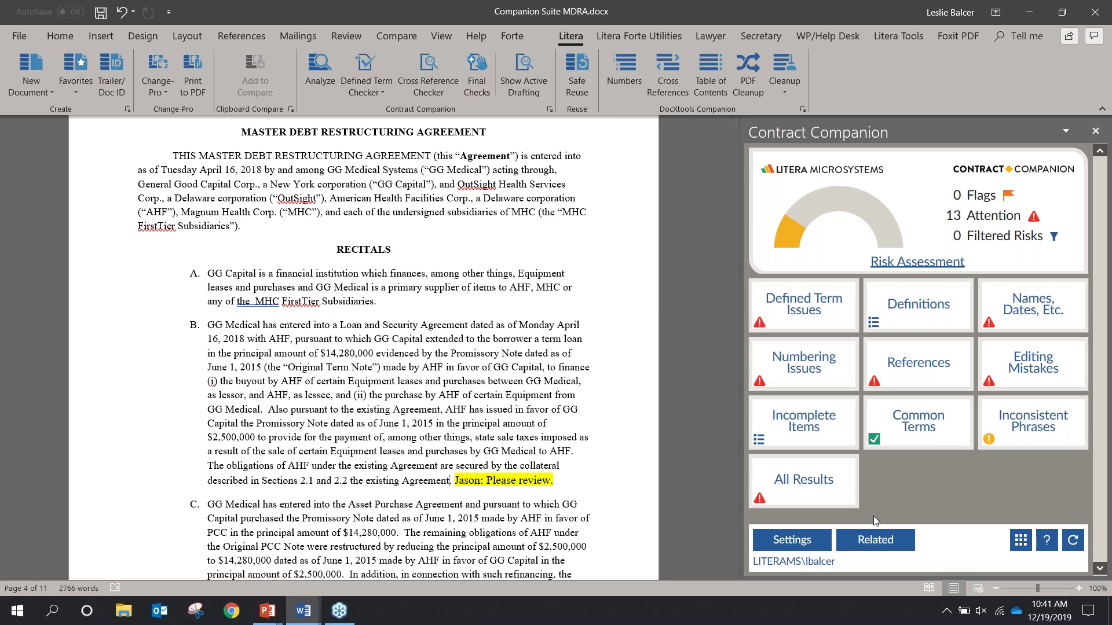
Open the Definitions list, check which document the "Accession Date" definition comes from, and return to the overview
{"action": "left_click", "coordinate": [942, 311]}
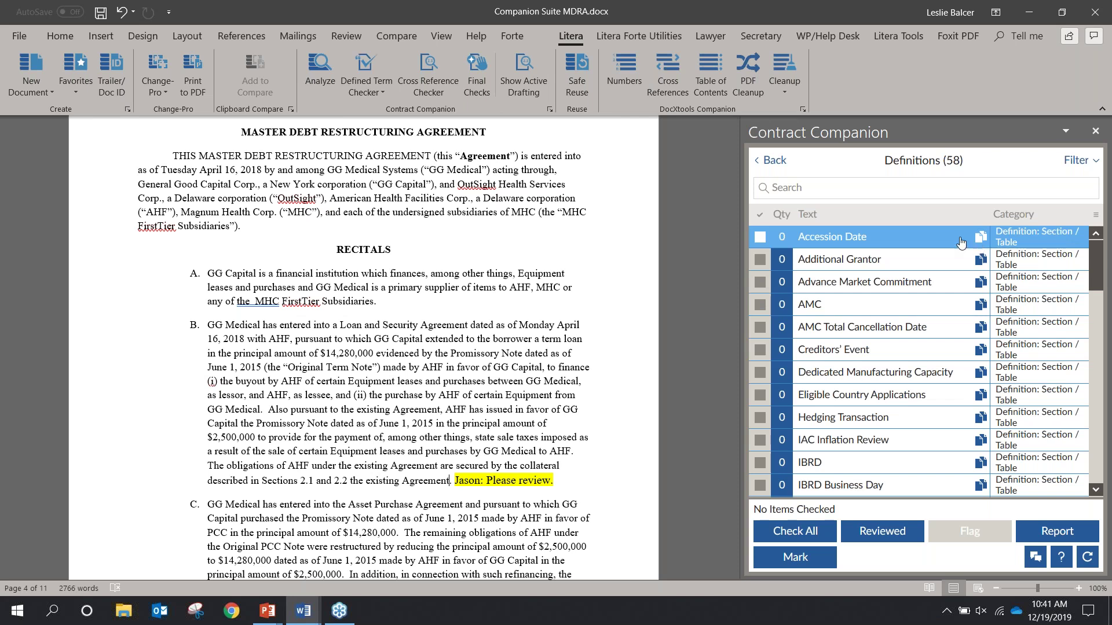
{"action": "left_click", "coordinate": [981, 243]}
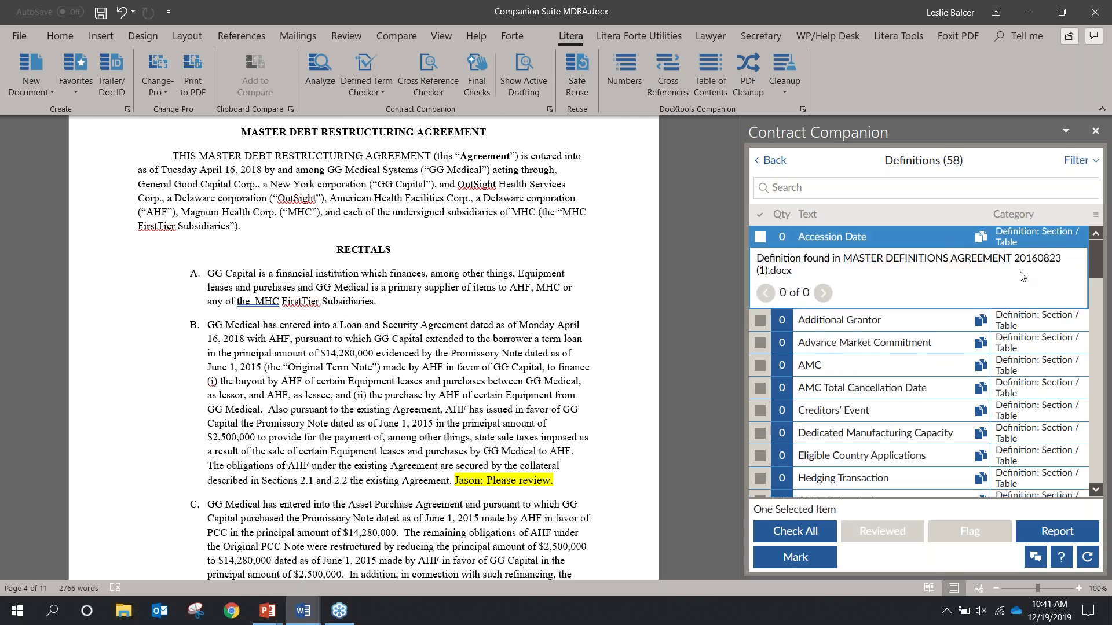
{"action": "left_click", "coordinate": [905, 239]}
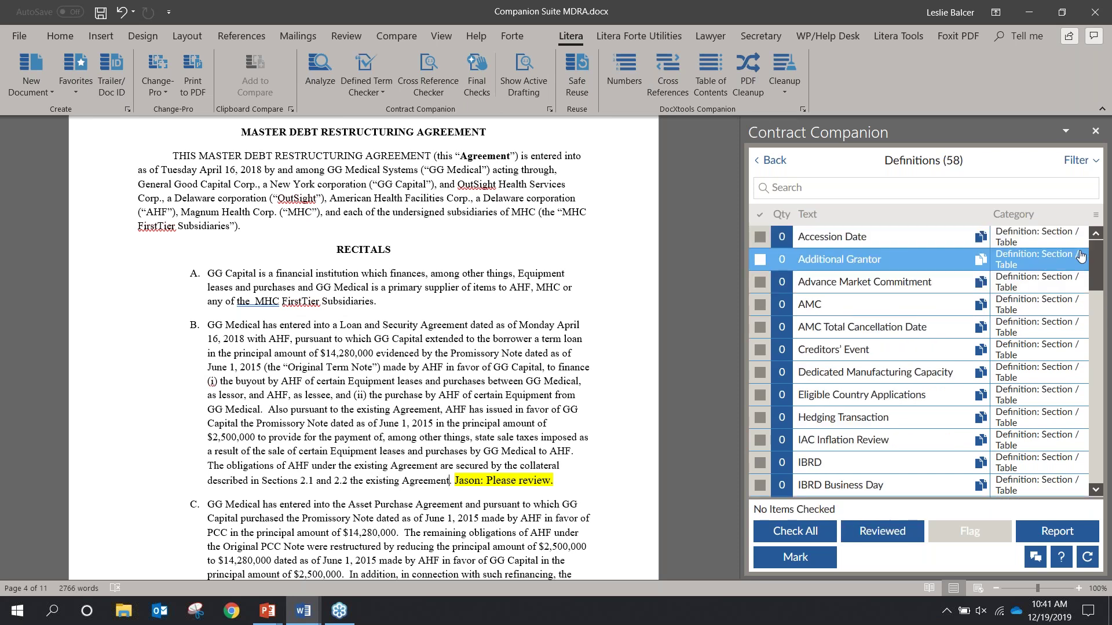
{"action": "mouse_move", "coordinate": [1096, 267]}
{"action": "left_mouse_down"}
{"action": "mouse_move", "coordinate": [1096, 377]}
{"action": "mouse_move", "coordinate": [1096, 267]}
{"action": "left_mouse_up"}
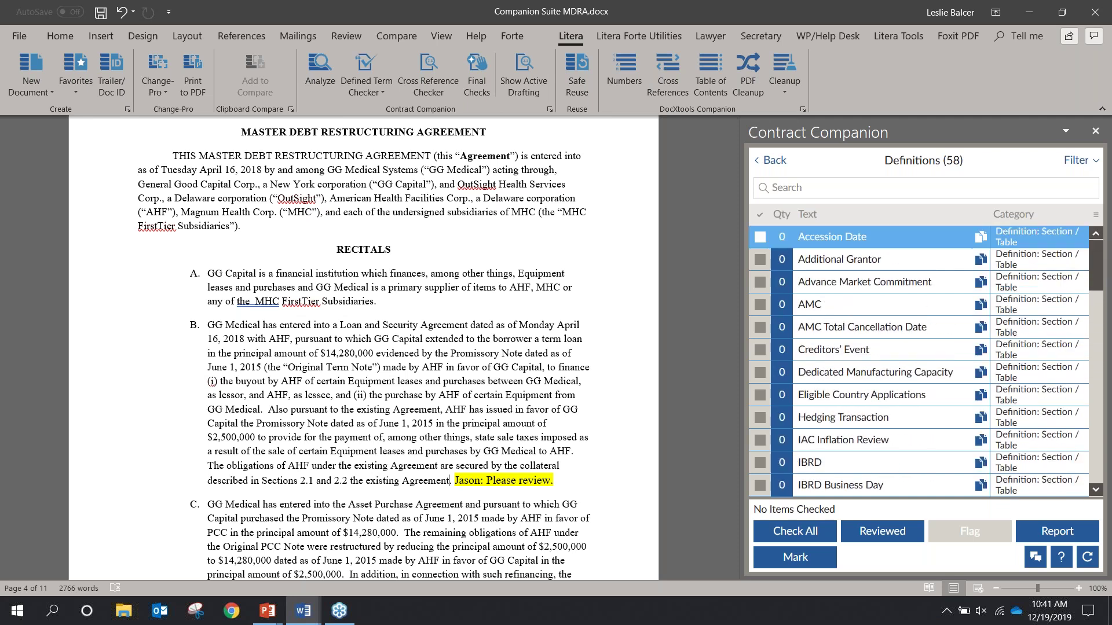
{"action": "left_click", "coordinate": [775, 161]}
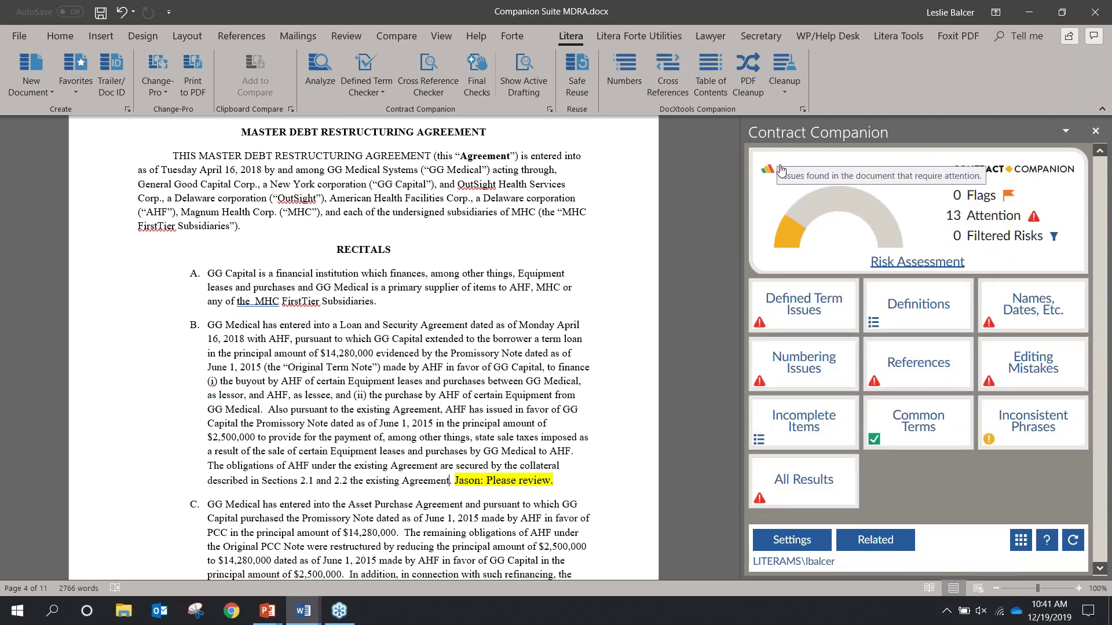
Open the Names, Dates, Etc. results and correct the weekday of the April 16, 2018 date in the opening paragraph to Monday
{"action": "left_click", "coordinate": [1026, 316]}
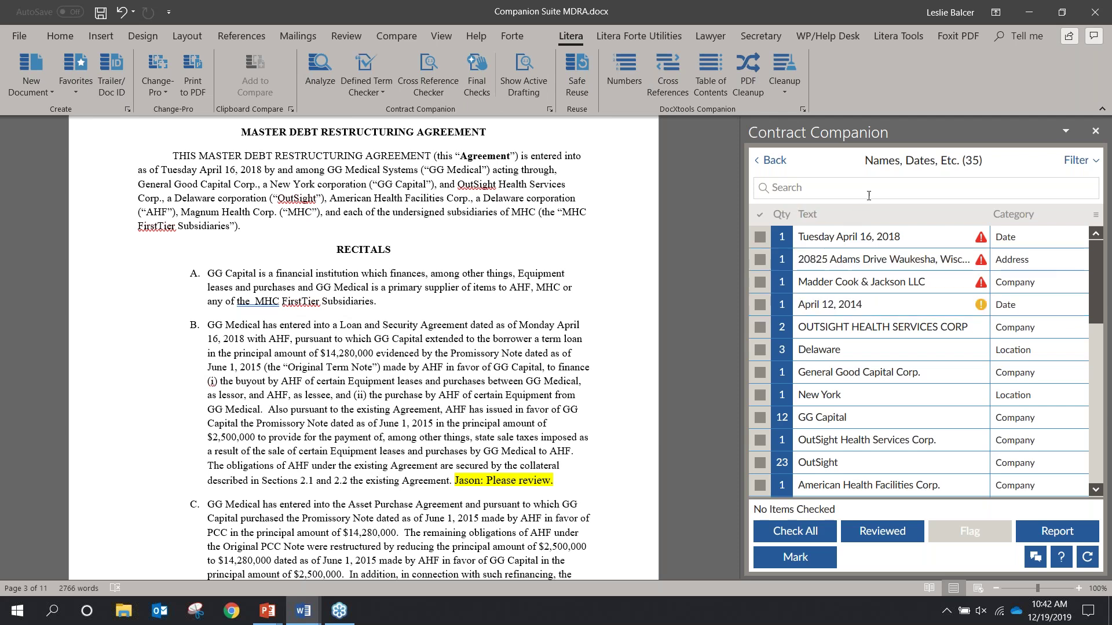
{"action": "left_click", "coordinate": [882, 237]}
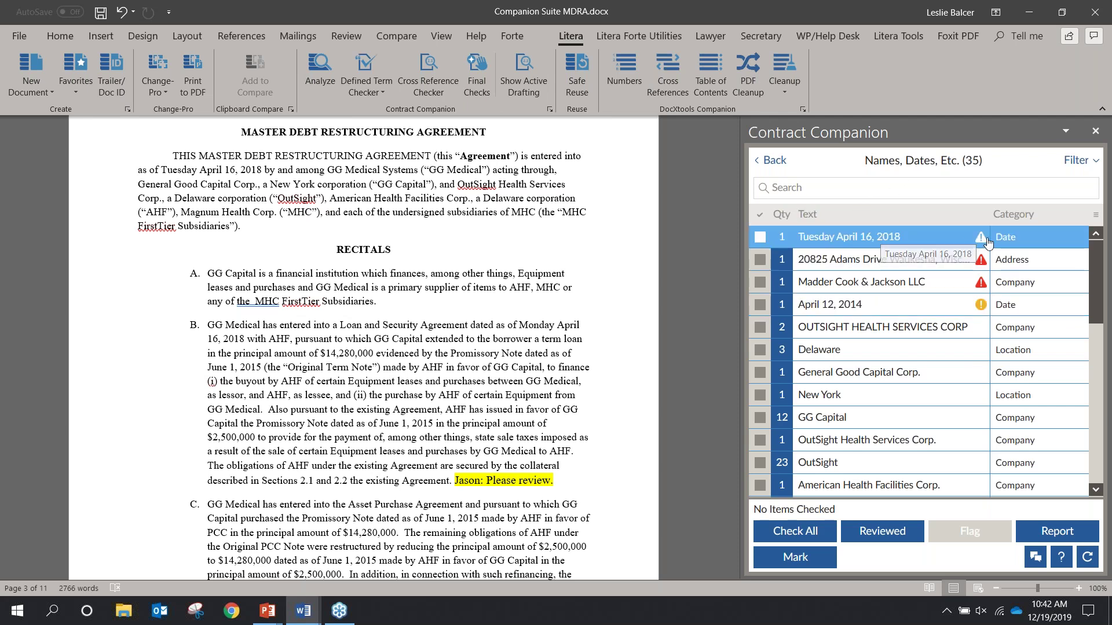
{"action": "left_click", "coordinate": [906, 242]}
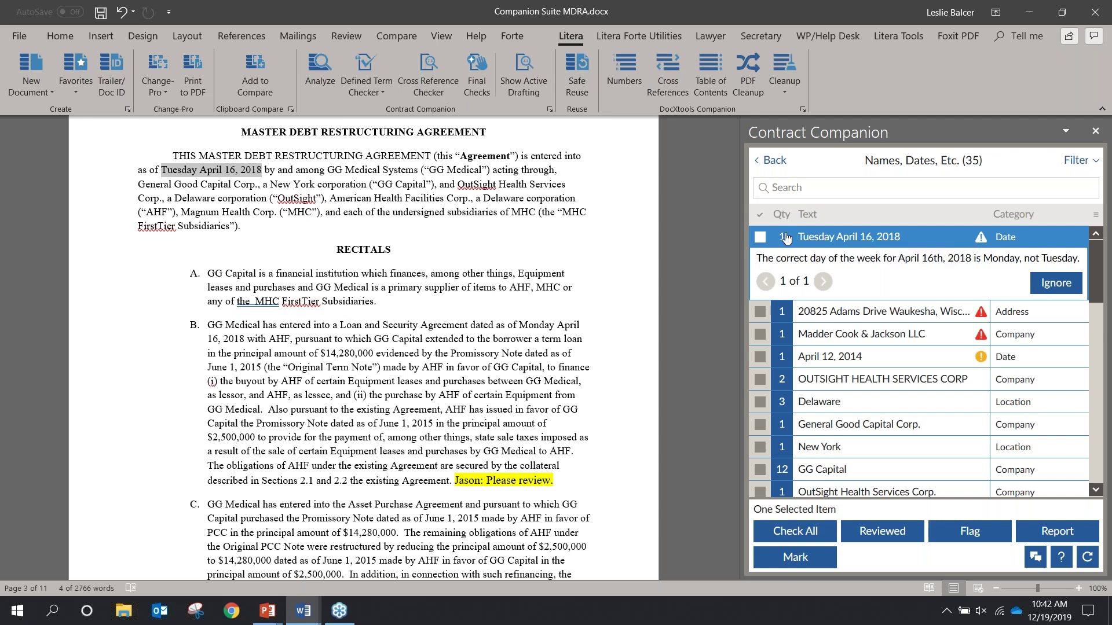
{"action": "left_click", "coordinate": [827, 238]}
{"action": "left_click", "coordinate": [827, 238]}
{"action": "double_click", "coordinate": [174, 176]}
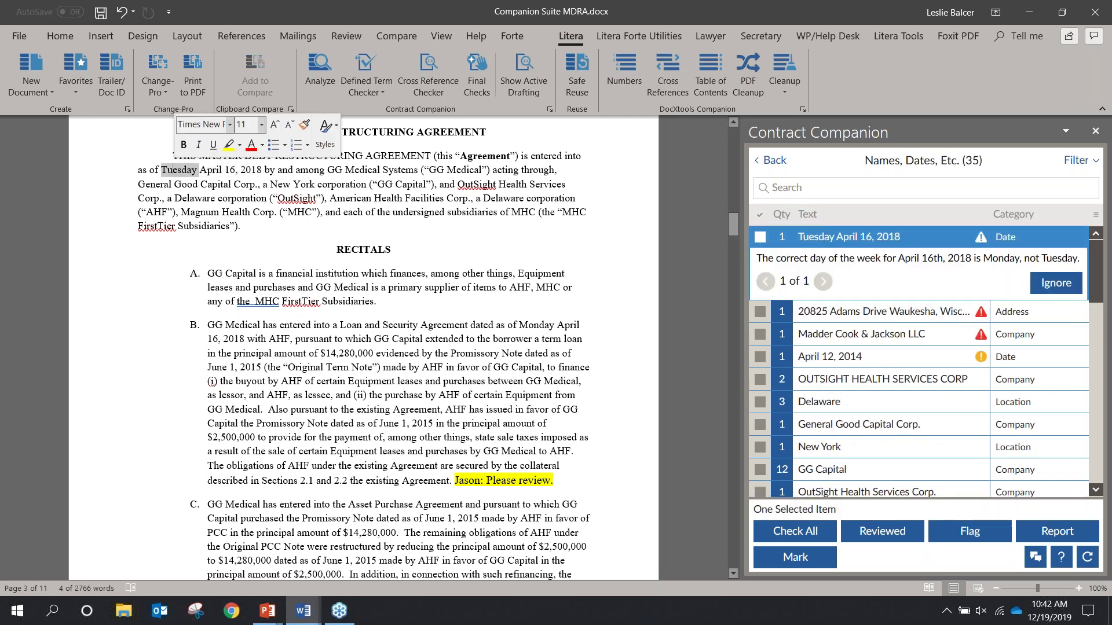
{"action": "type", "text": "Monda"}
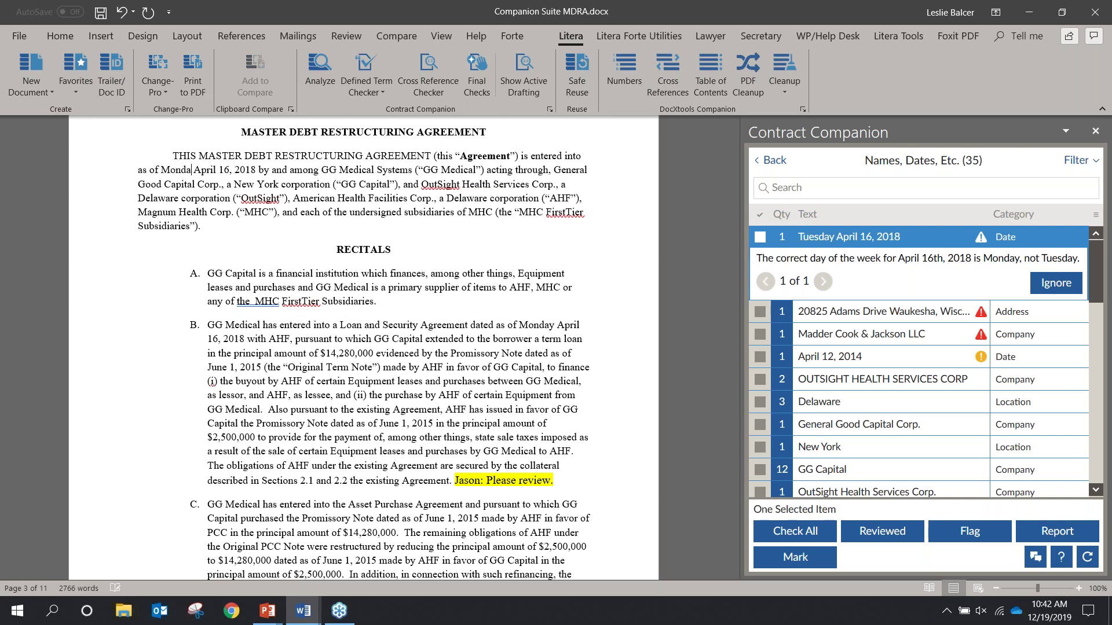
{"action": "type", "text": "y"}
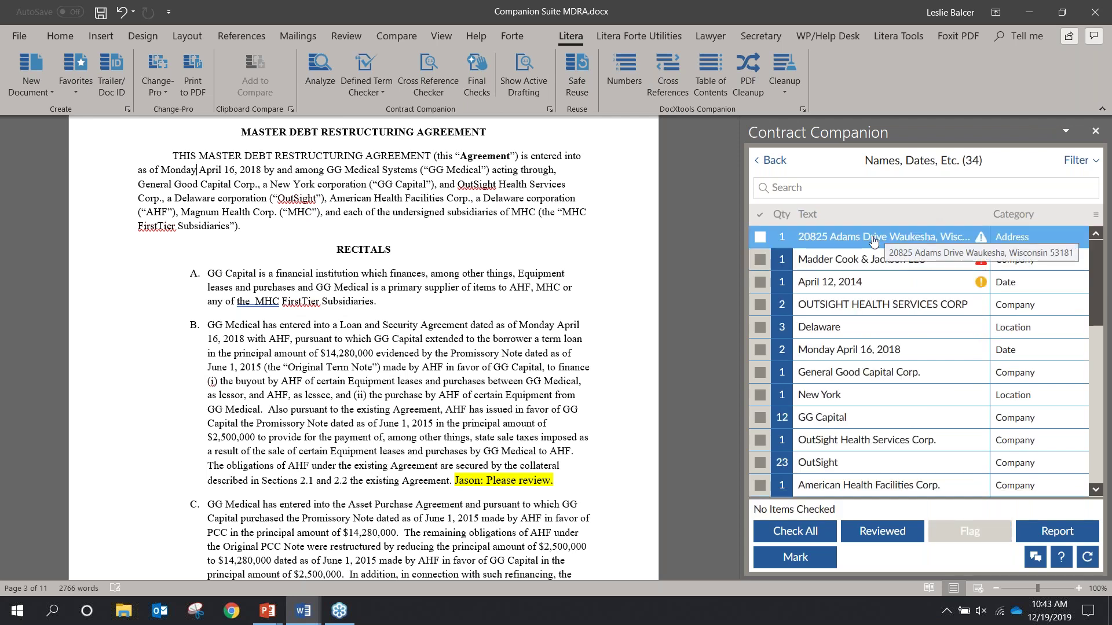
Locate the flagged GG Medical address and the company name "Madder Cook & Jackson LLC" in the document and review their issue details
{"action": "left_click", "coordinate": [879, 238]}
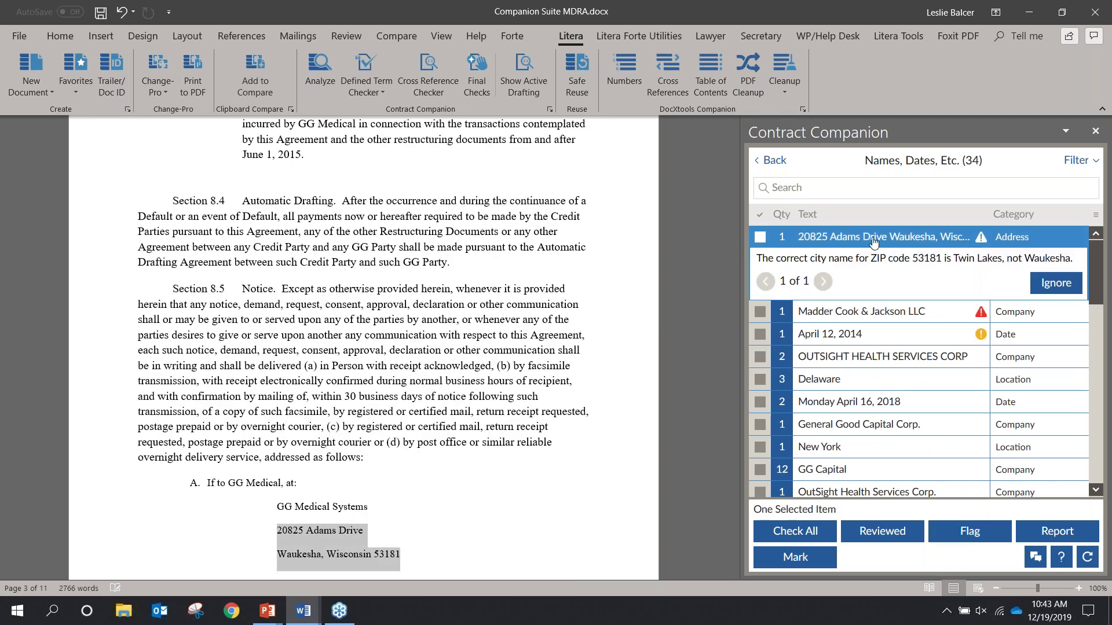
{"action": "left_click", "coordinate": [907, 243]}
{"action": "left_click", "coordinate": [898, 261]}
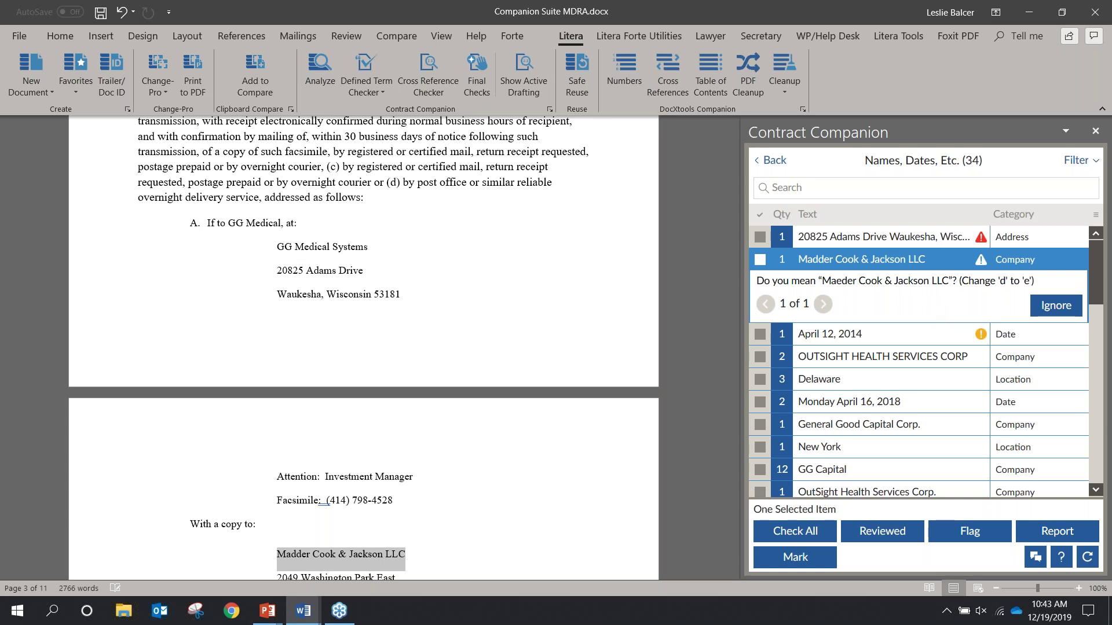
{"action": "left_click", "coordinate": [911, 260]}
Locate the flagged date April 12, 2014 in the recitals, review its issue, and return to the overview
{"action": "left_click", "coordinate": [885, 284]}
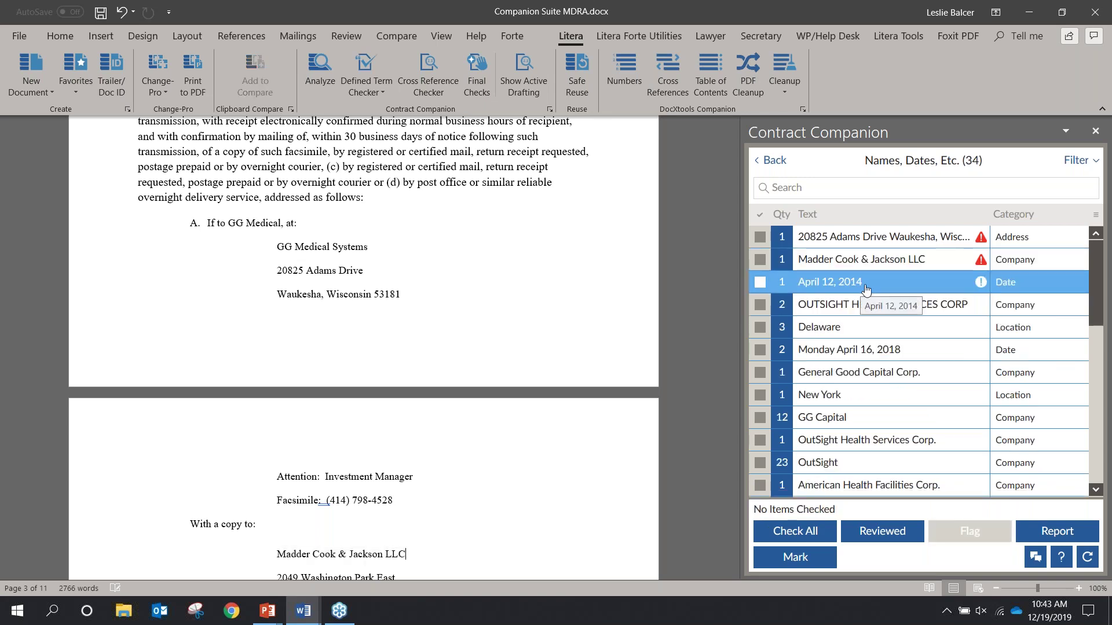
{"action": "left_click", "coordinate": [956, 303]}
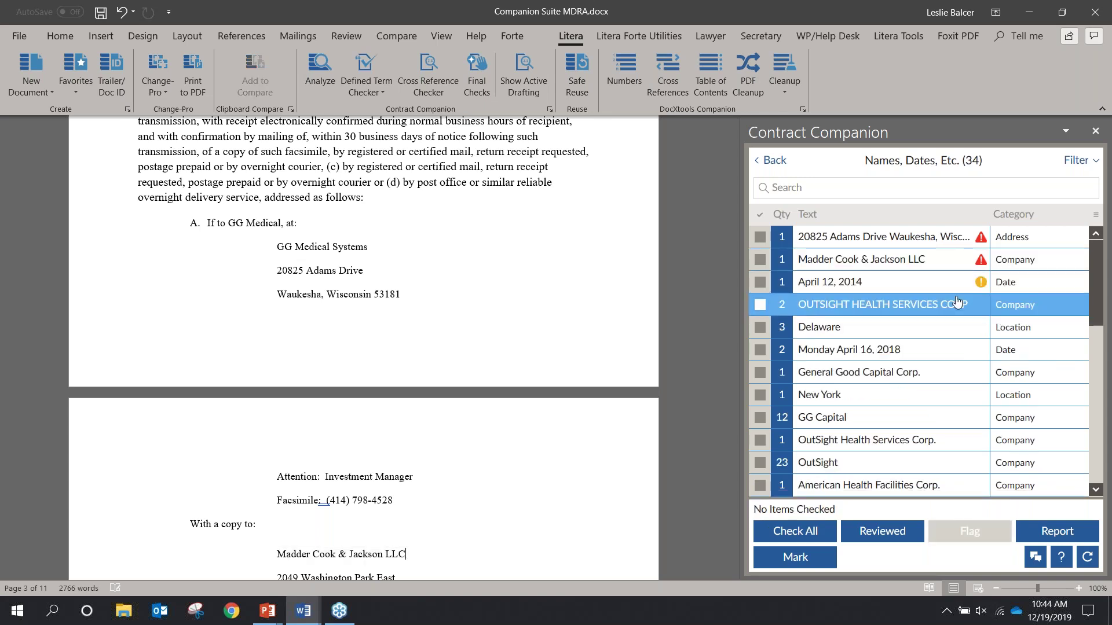
{"action": "left_click", "coordinate": [955, 287]}
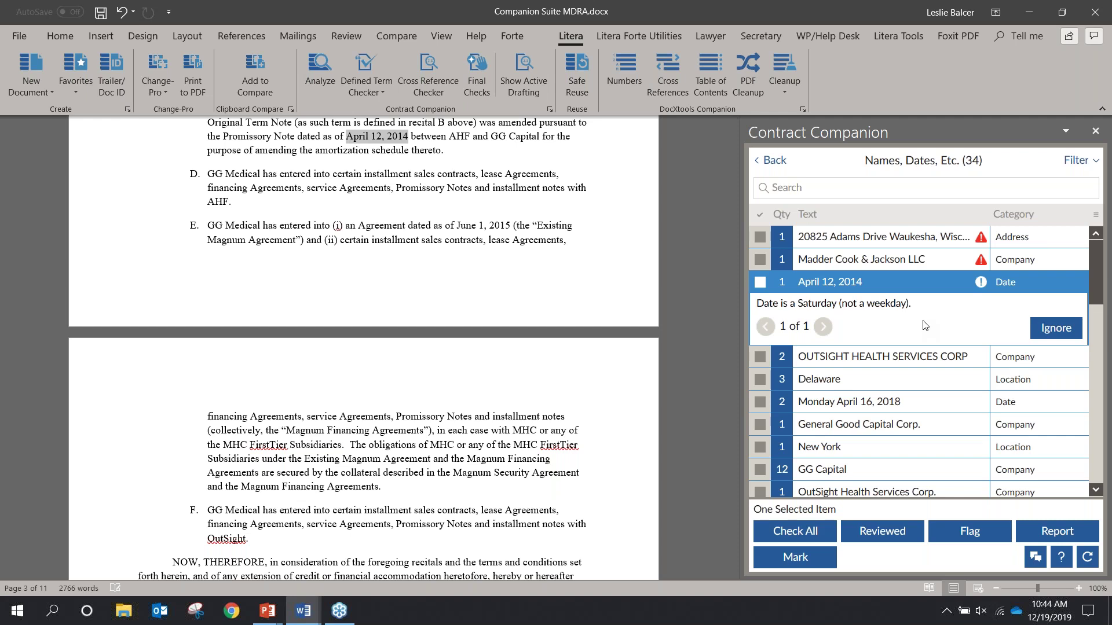
{"action": "left_click", "coordinate": [926, 289]}
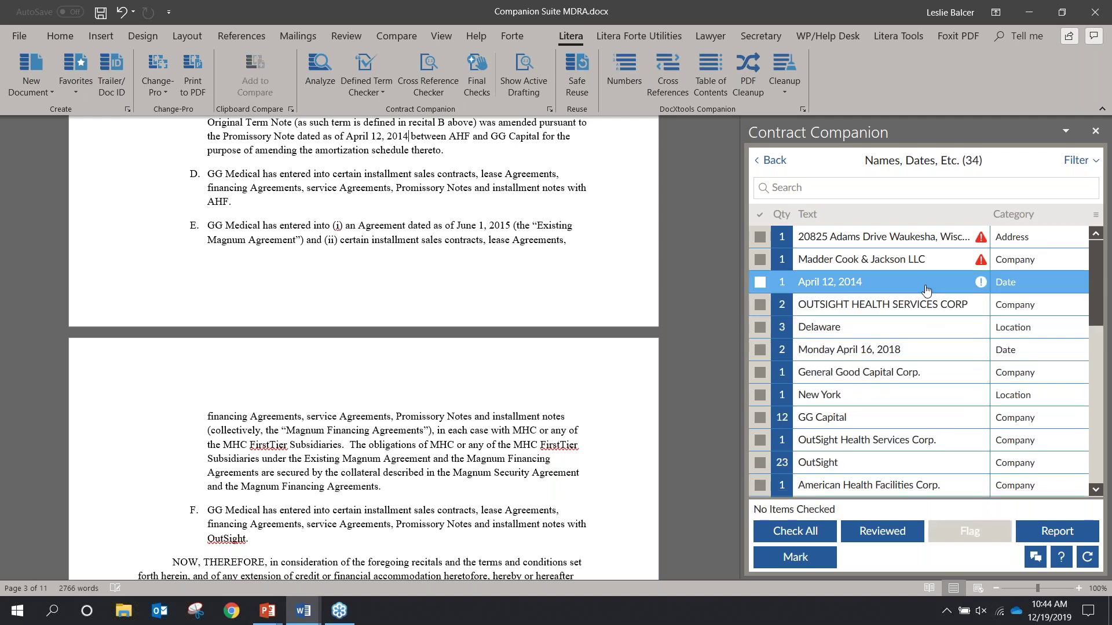
{"action": "left_click", "coordinate": [770, 160]}
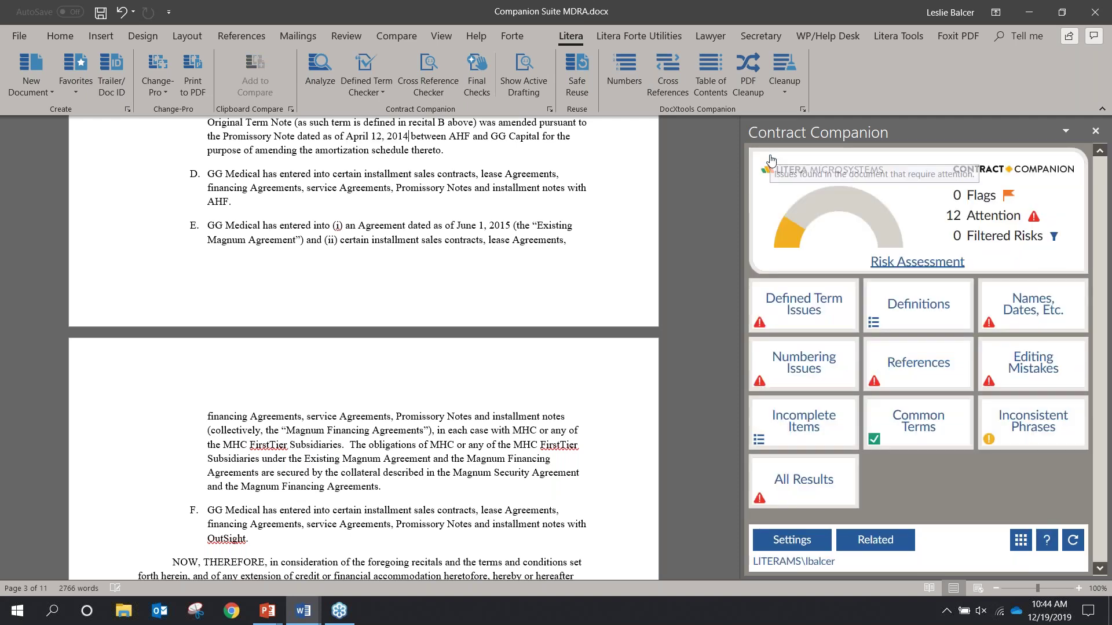
Open the Numbering Issues and examine the out-of-order Section 3.1 under Conditions Precedent; Closing against the surrounding section numbers
{"action": "left_click", "coordinate": [819, 366]}
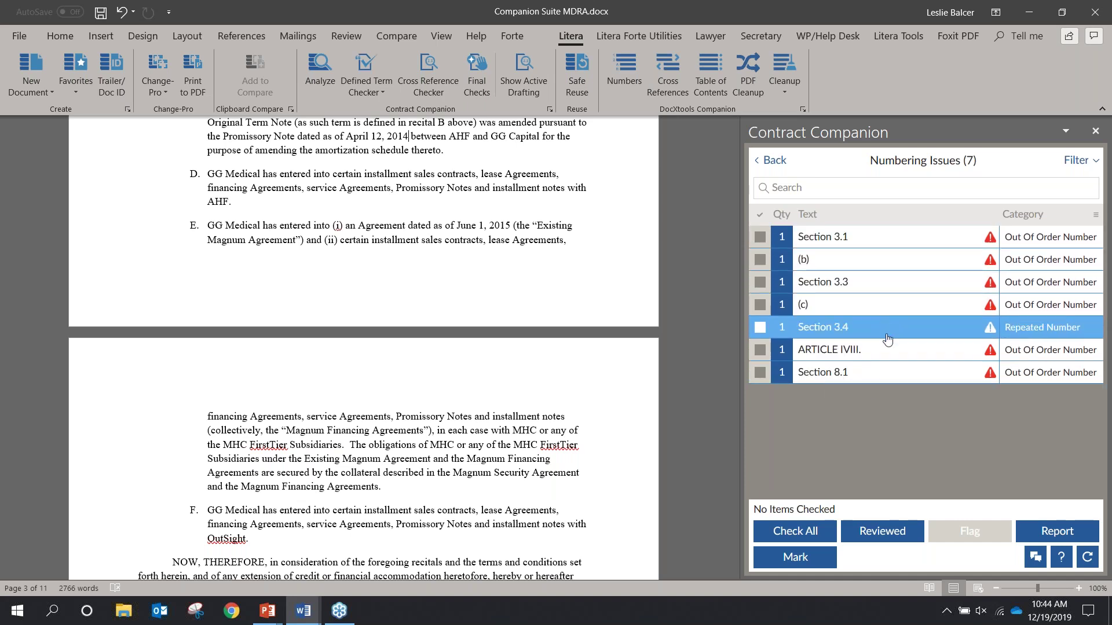
{"action": "left_click", "coordinate": [877, 248]}
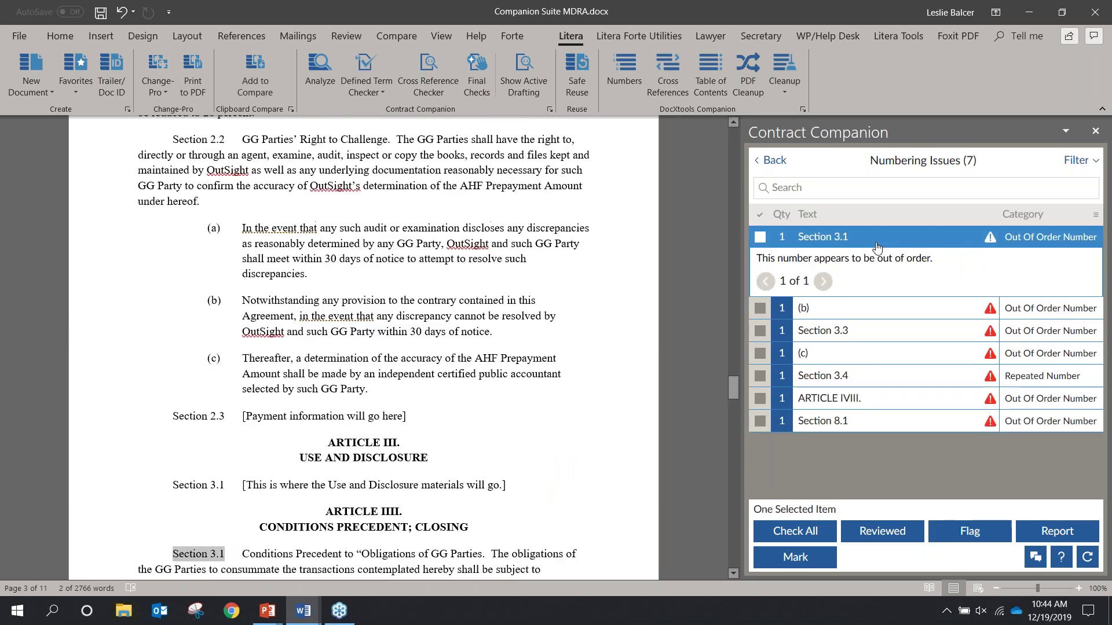
{"action": "scroll", "coordinate": [636, 320], "scroll_direction": "down", "scroll_amount": 5}
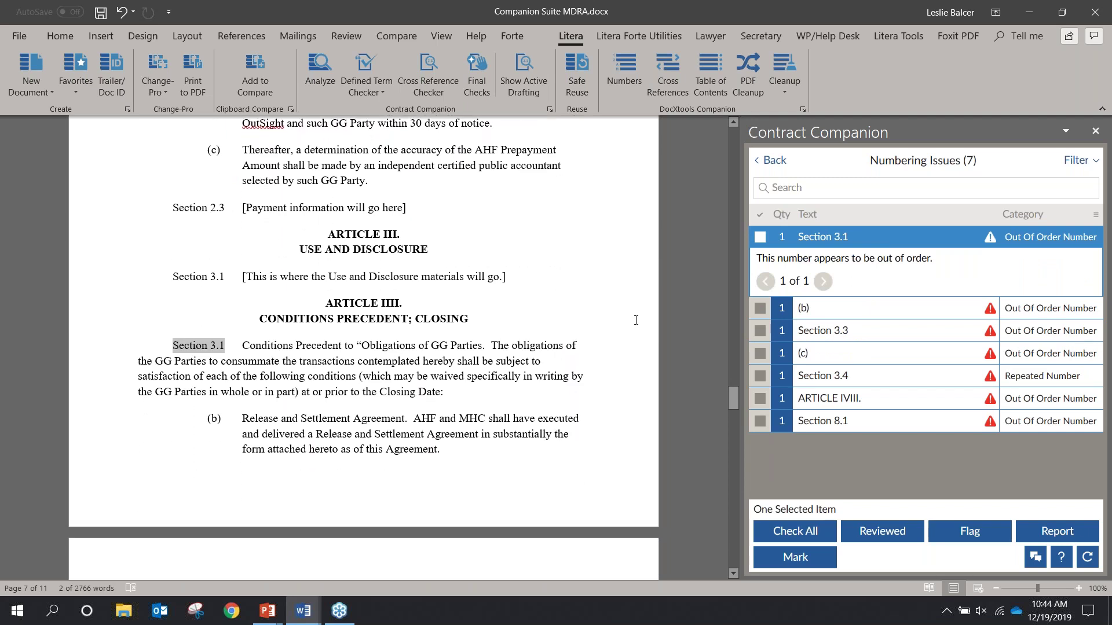
{"action": "scroll", "coordinate": [332, 294], "scroll_direction": "down", "scroll_amount": 1}
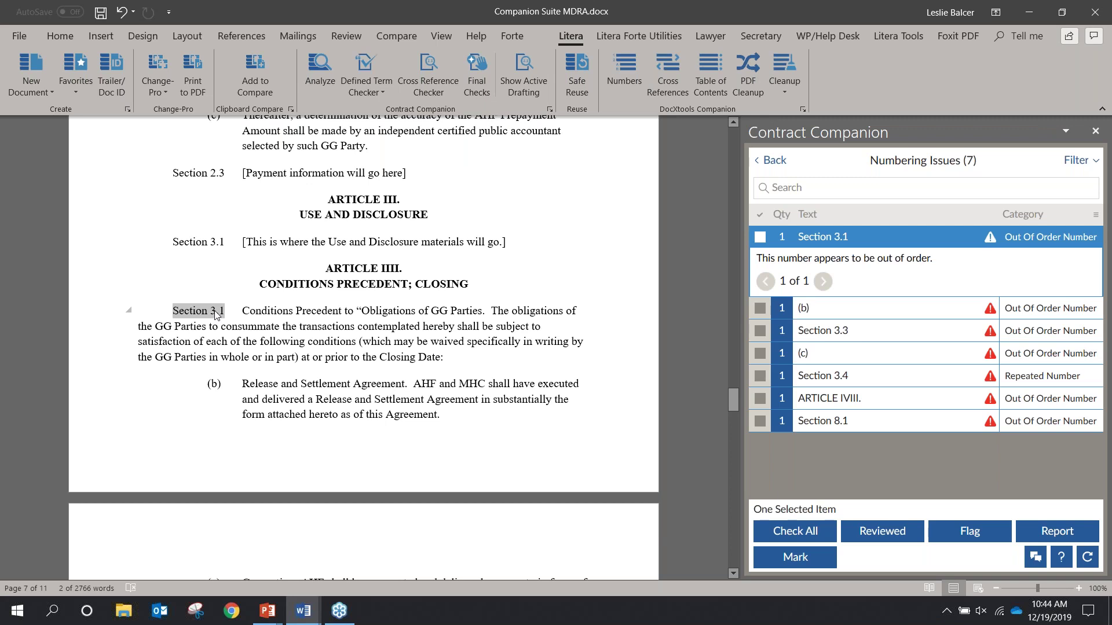
{"action": "left_click", "coordinate": [886, 239]}
Examine the out-of-order paragraph (b) below Section 3.1 and the numbering that follows it, then return to the overview
{"action": "left_click", "coordinate": [883, 258]}
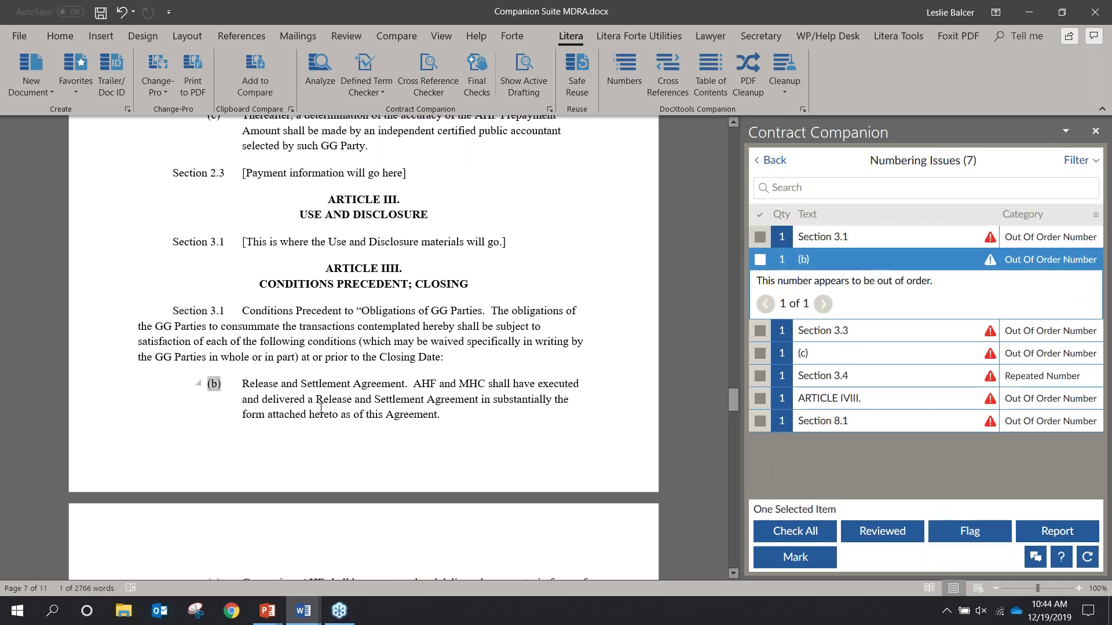
{"action": "scroll", "coordinate": [200, 283], "scroll_direction": "down", "scroll_amount": 3}
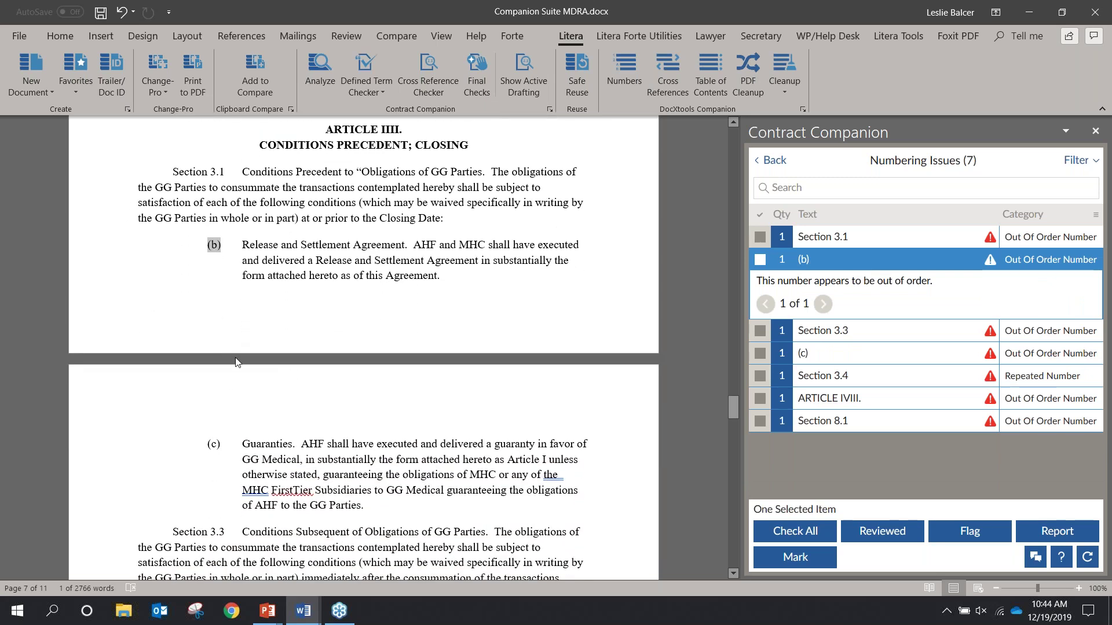
{"action": "scroll", "coordinate": [200, 283], "scroll_direction": "down", "scroll_amount": 1}
{"action": "scroll", "coordinate": [200, 284], "scroll_direction": "up", "scroll_amount": 4}
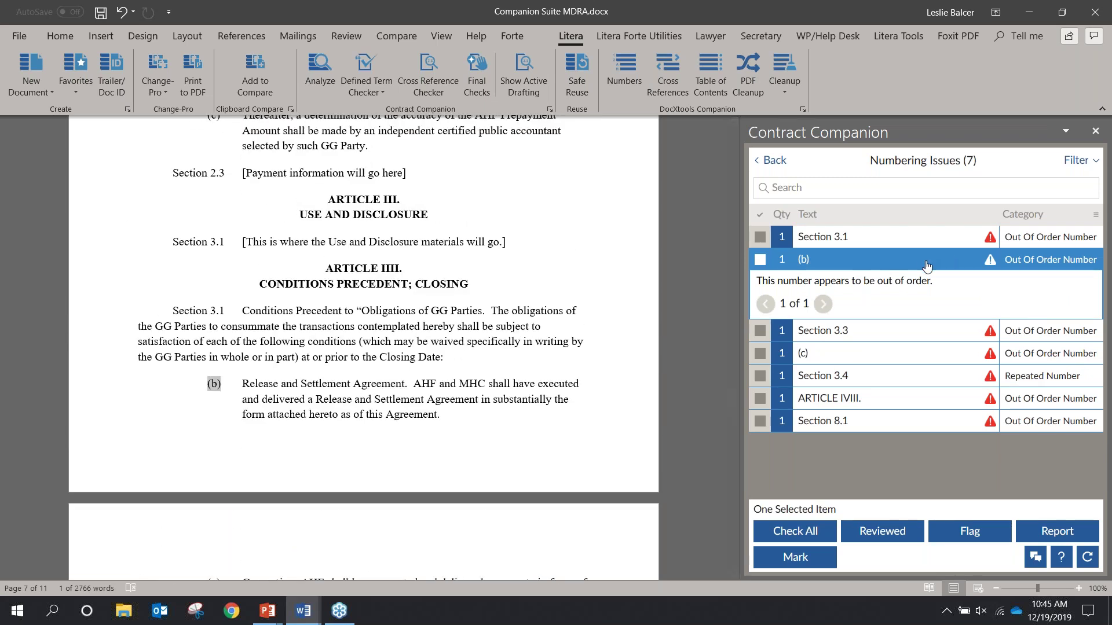
{"action": "left_click", "coordinate": [923, 268]}
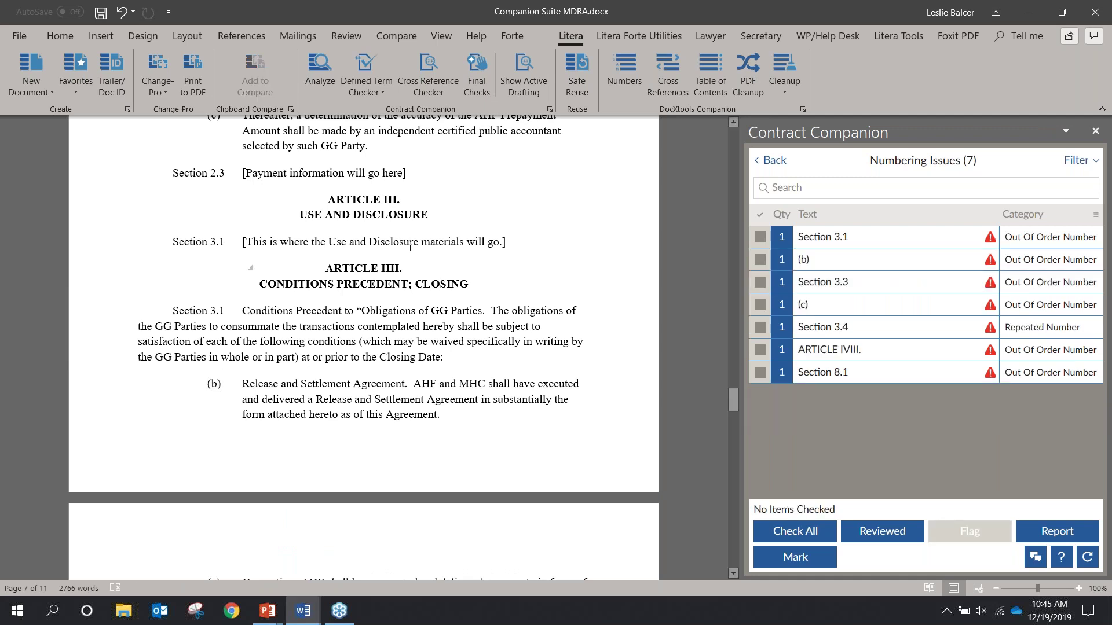
{"action": "left_click", "coordinate": [775, 161]}
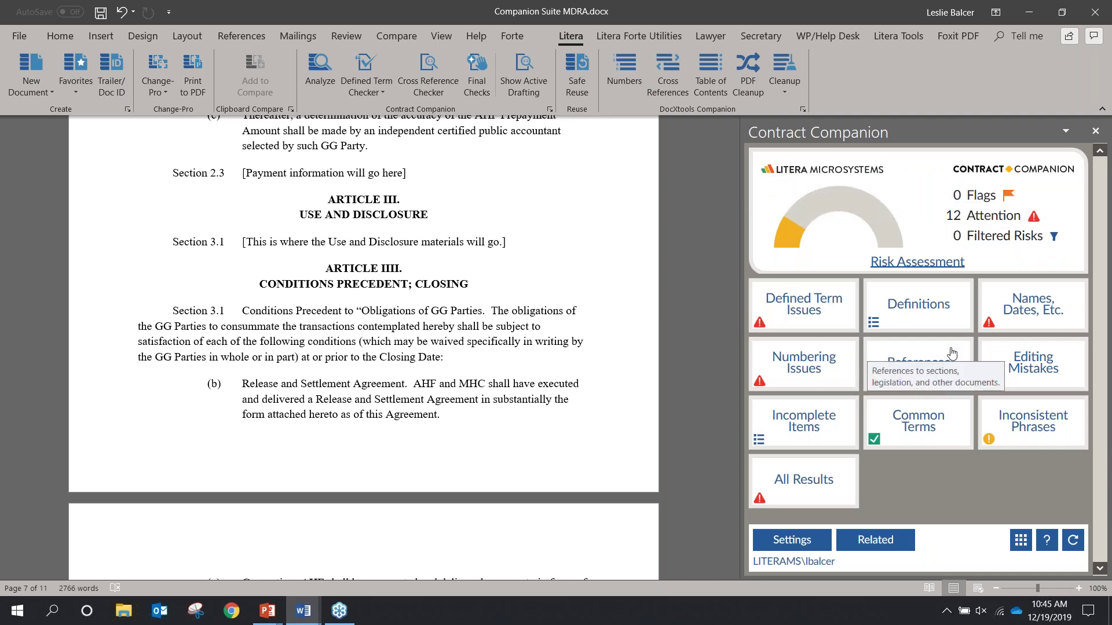
Open the References results and locate the Not Found reference Section 2.01 in the "Equipment" definition
{"action": "left_click", "coordinate": [917, 376]}
{"action": "left_click", "coordinate": [863, 282]}
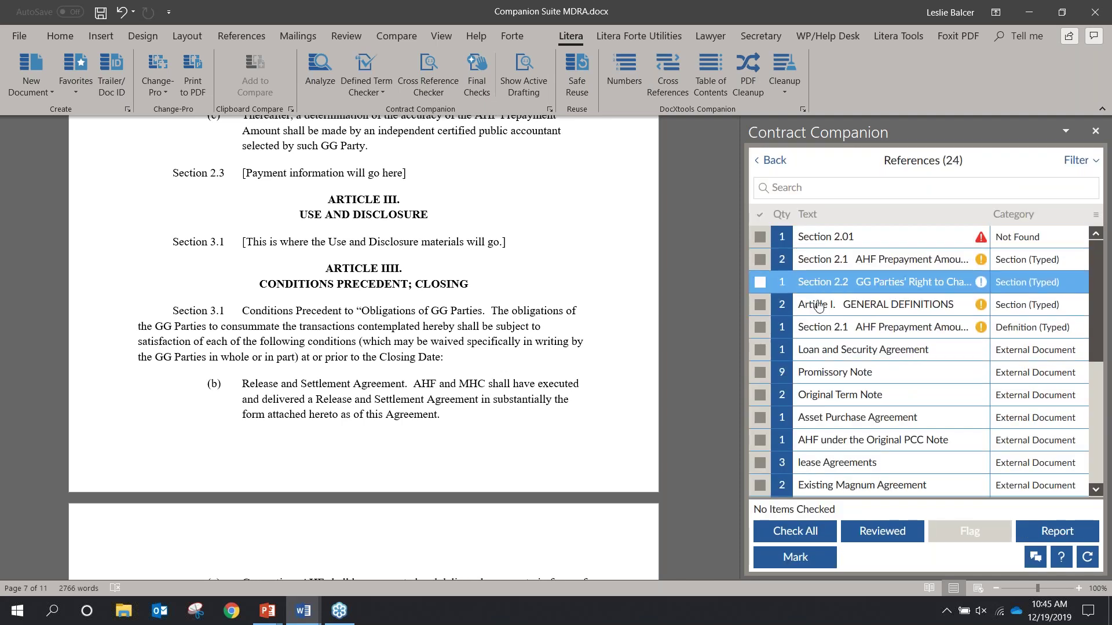
{"action": "left_click", "coordinate": [843, 262]}
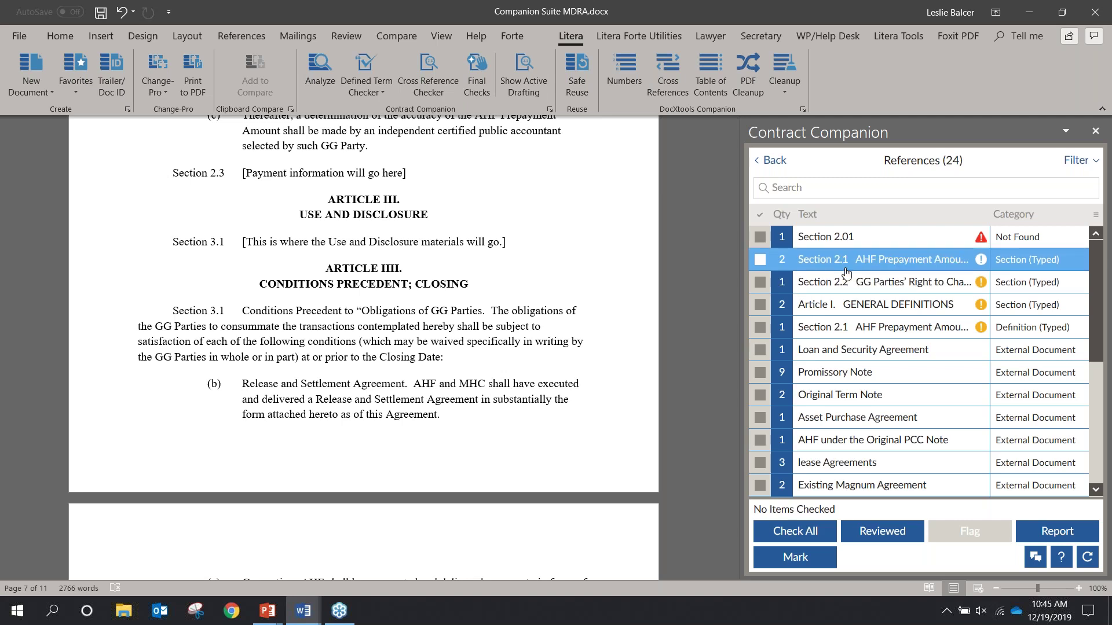
{"action": "left_click", "coordinate": [863, 239]}
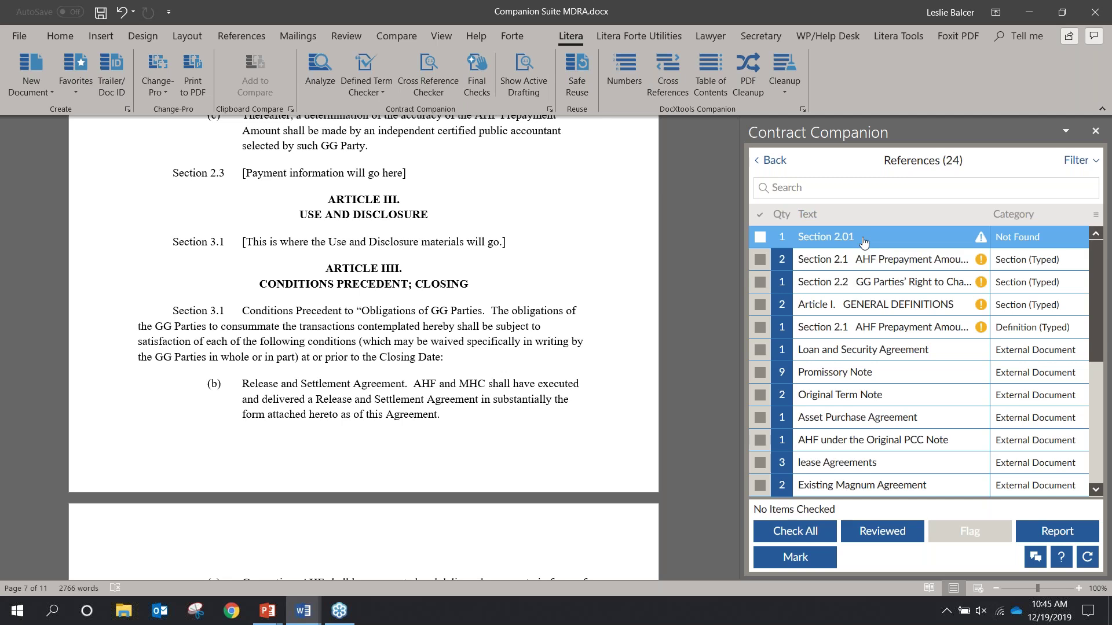
{"action": "left_click", "coordinate": [863, 240]}
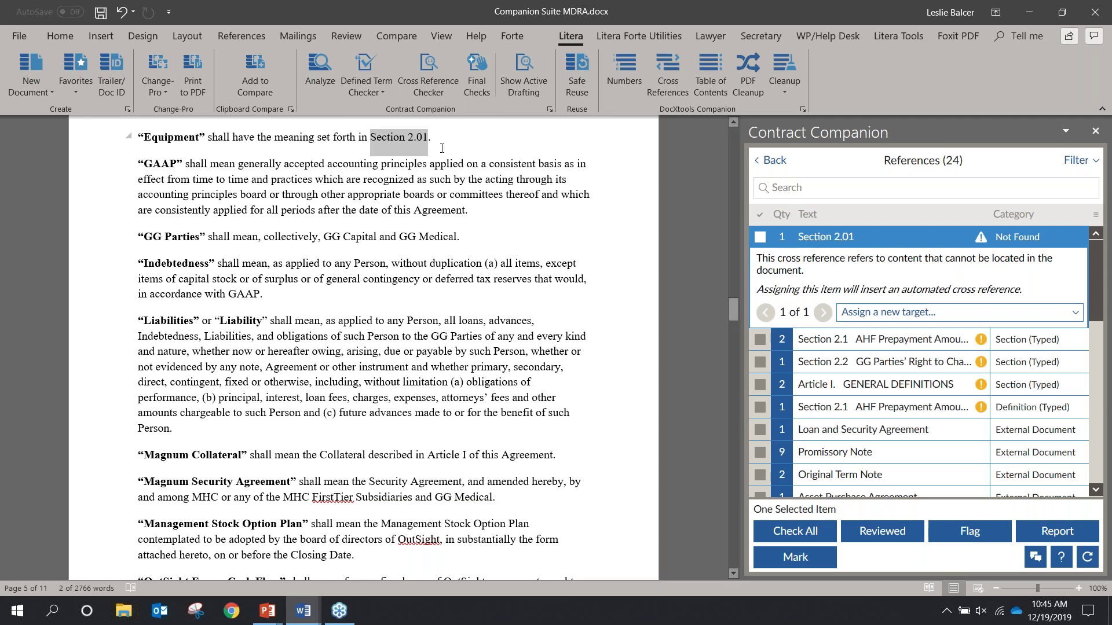
Assign the Section 2.01 reference in the "Equipment" definition to Section 2.1 AHF Prepayment Amount under Article II
{"action": "left_click", "coordinate": [885, 318]}
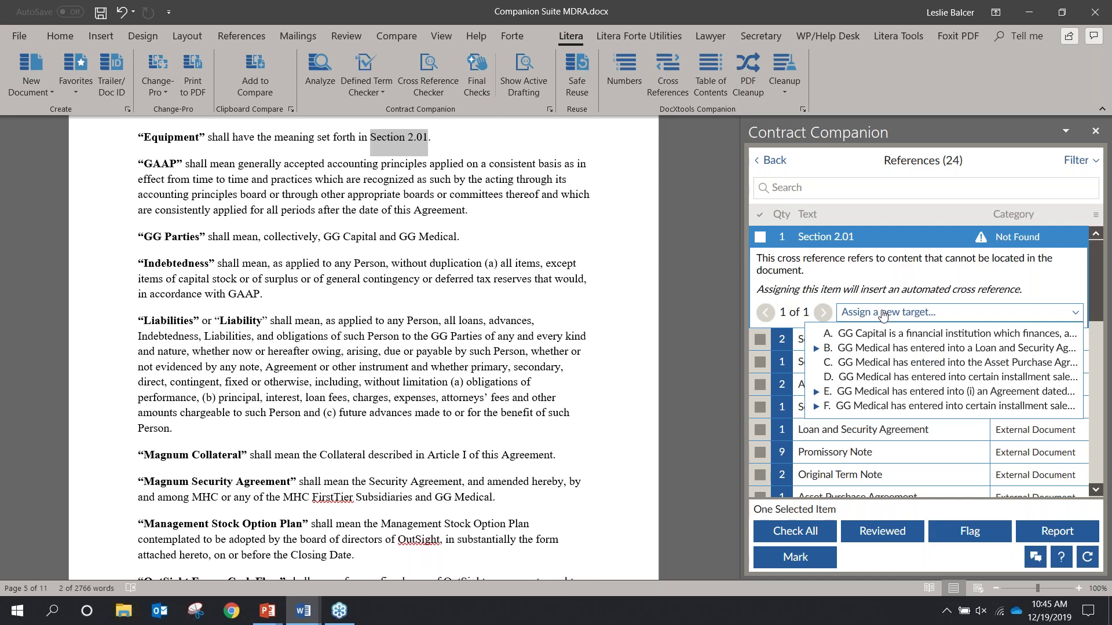
{"action": "left_click", "coordinate": [816, 406]}
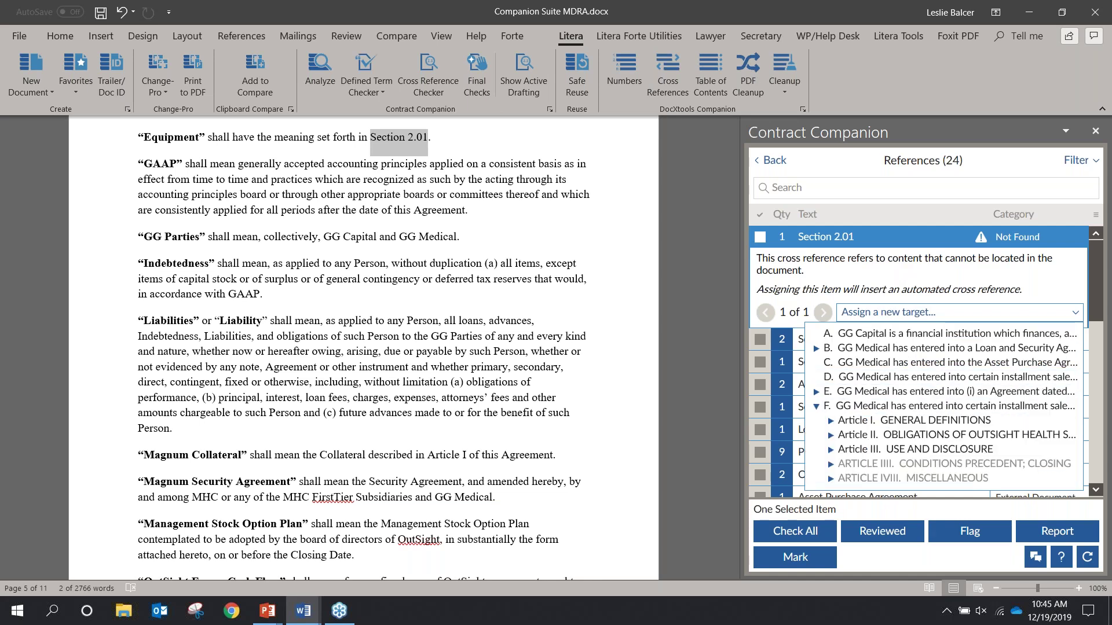
{"action": "left_click", "coordinate": [831, 435]}
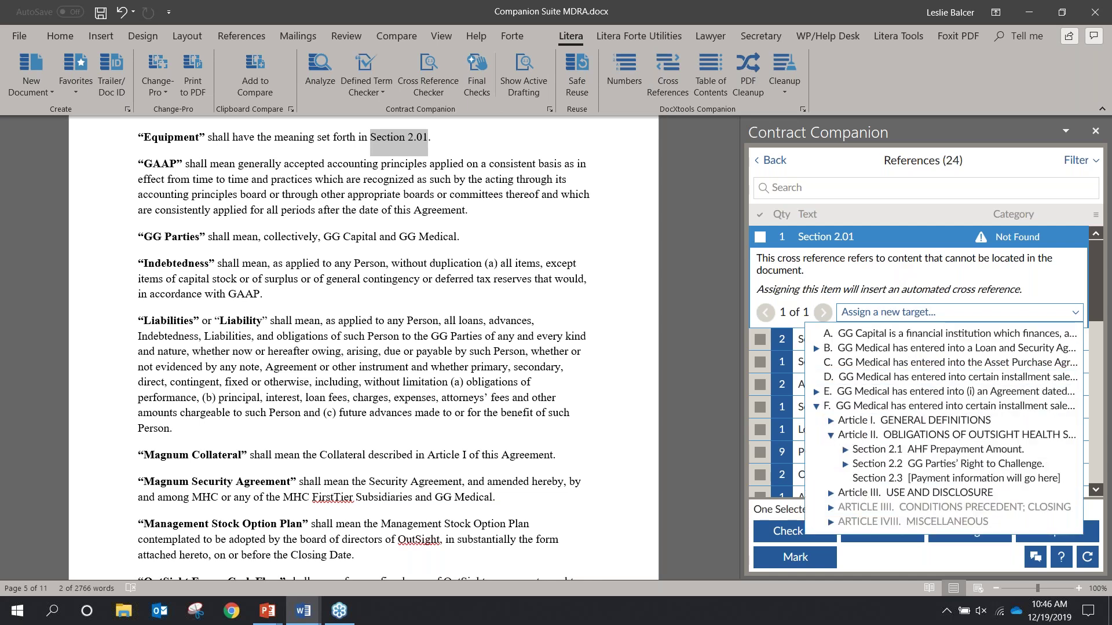
{"action": "left_click", "coordinate": [909, 453]}
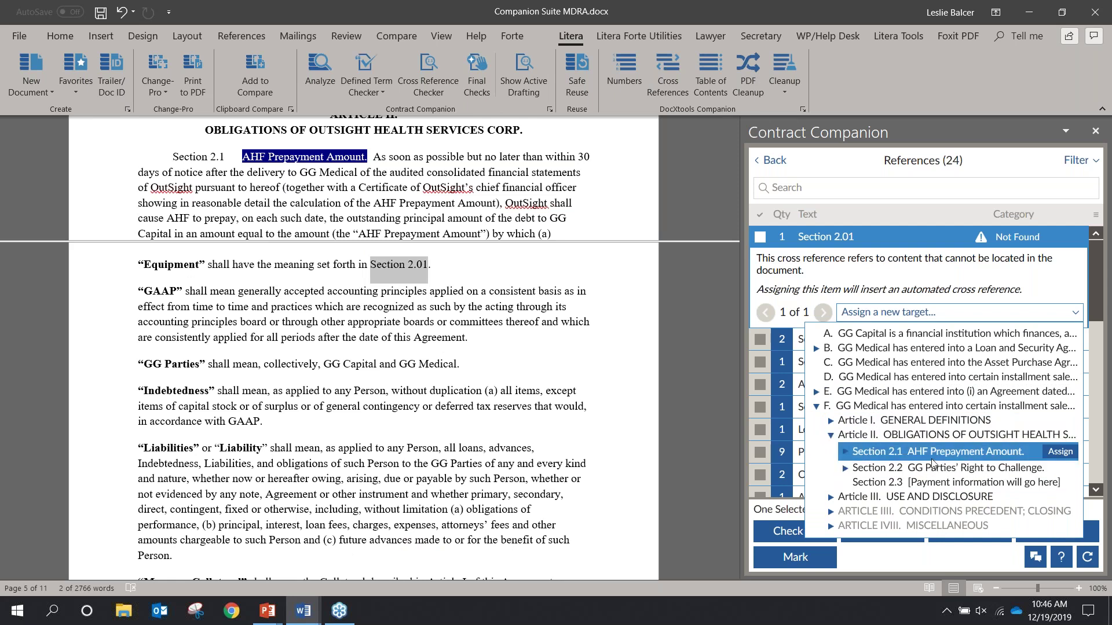
{"action": "left_click", "coordinate": [1054, 452]}
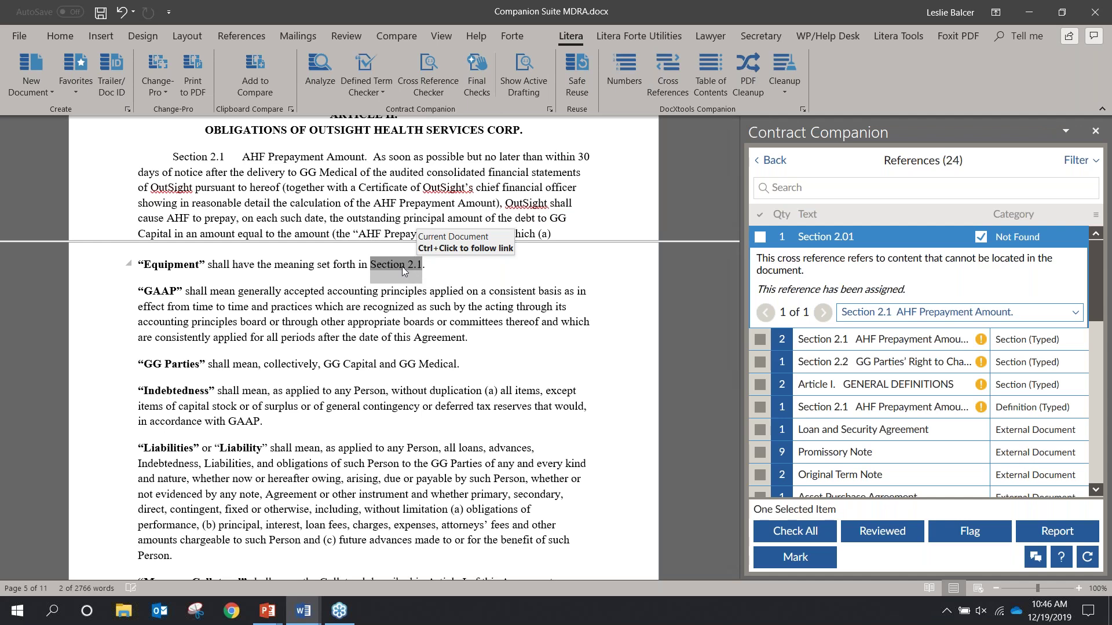
{"action": "left_click", "coordinate": [859, 239]}
Locate the typed Section 2.1 reference in the recitals, review its issue, and return to the overview
{"action": "left_click", "coordinate": [860, 260]}
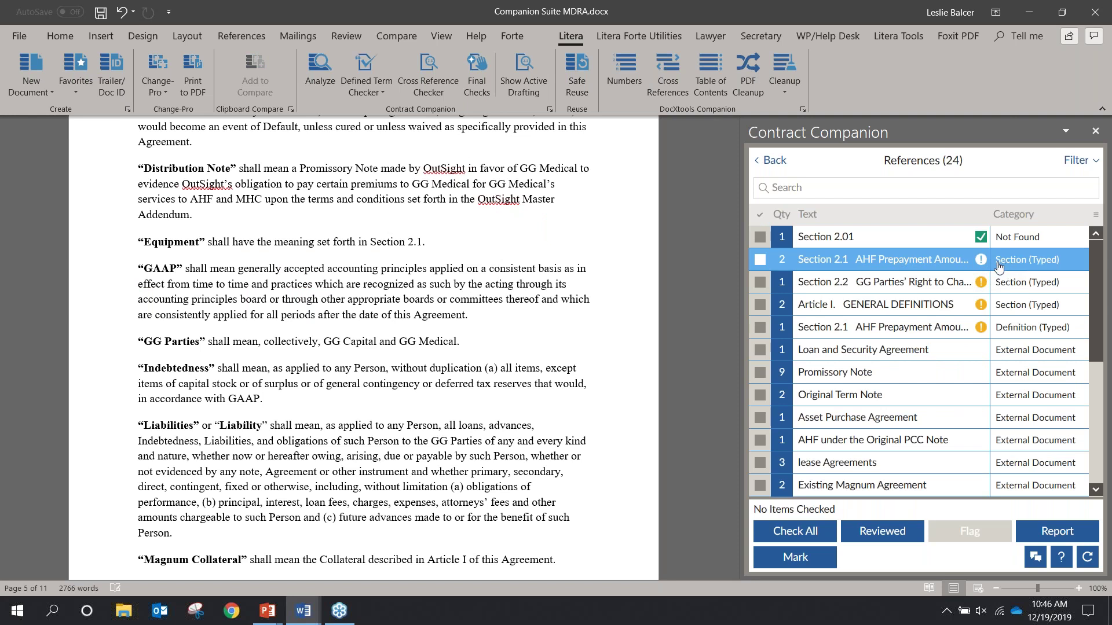
{"action": "left_click", "coordinate": [923, 266]}
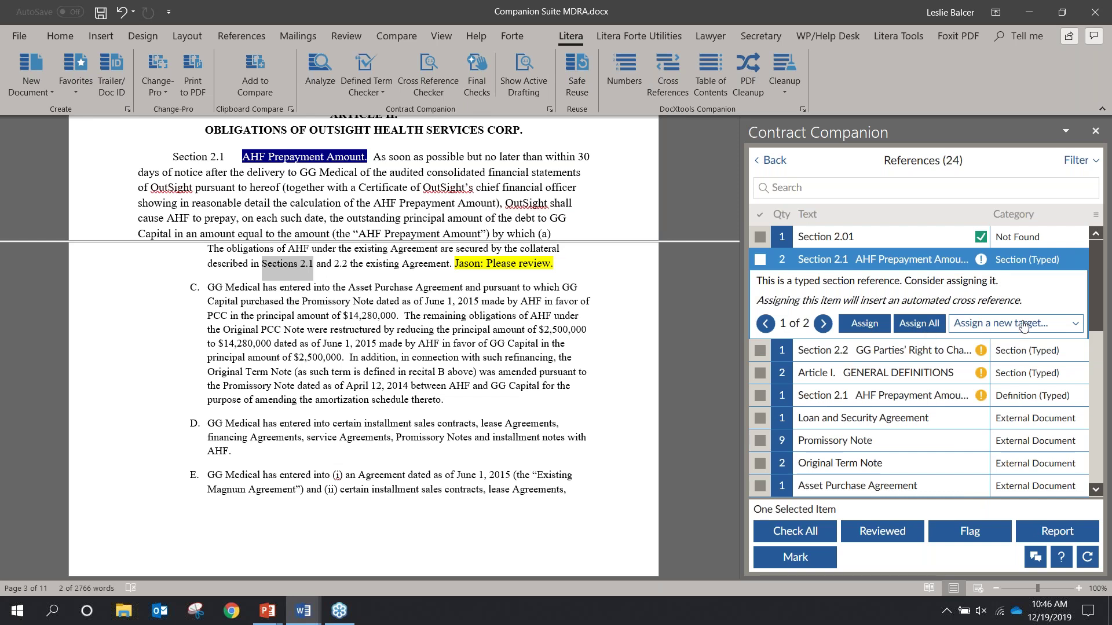
{"action": "left_click", "coordinate": [921, 268]}
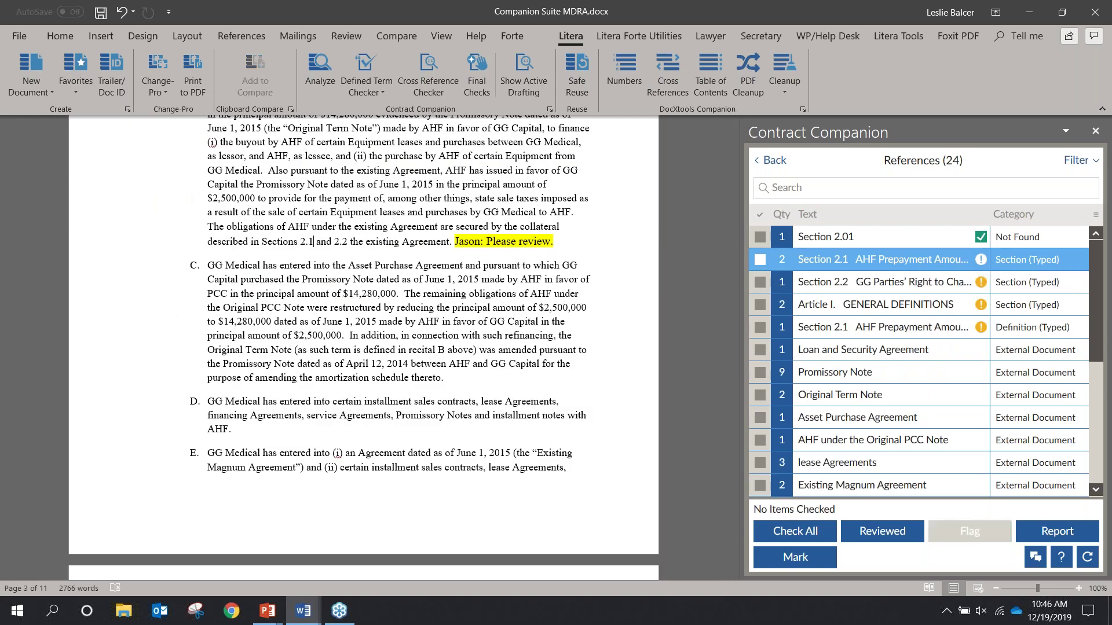
{"action": "left_click", "coordinate": [774, 161]}
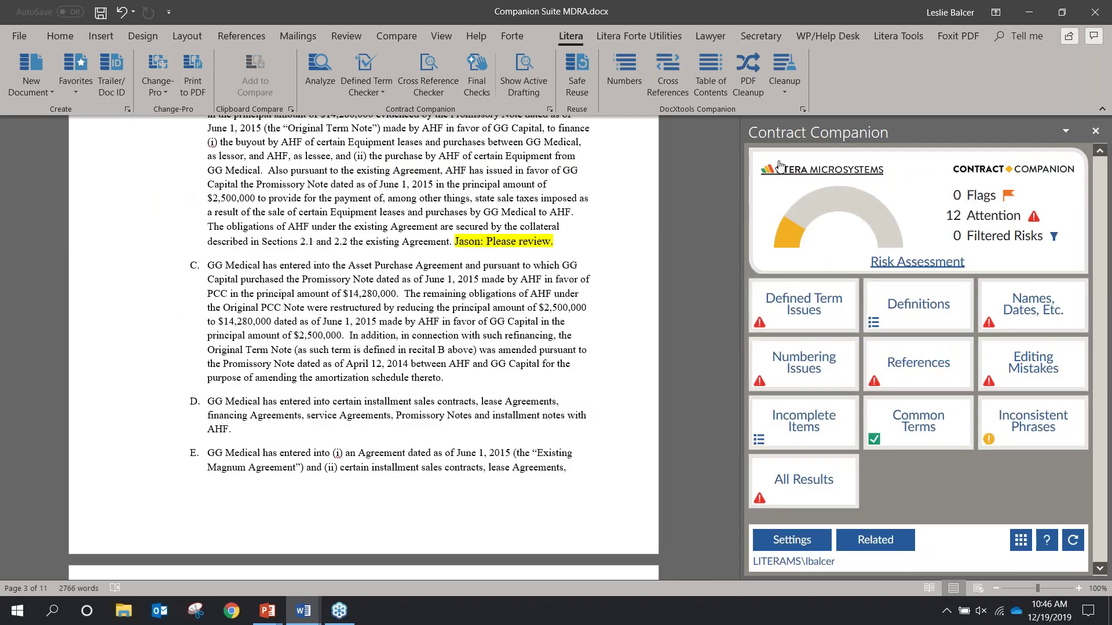
Open the Editing Mistakes and correct the number discrepancy in the "AHF Shares" definition to 1,000,000
{"action": "left_click", "coordinate": [1032, 382]}
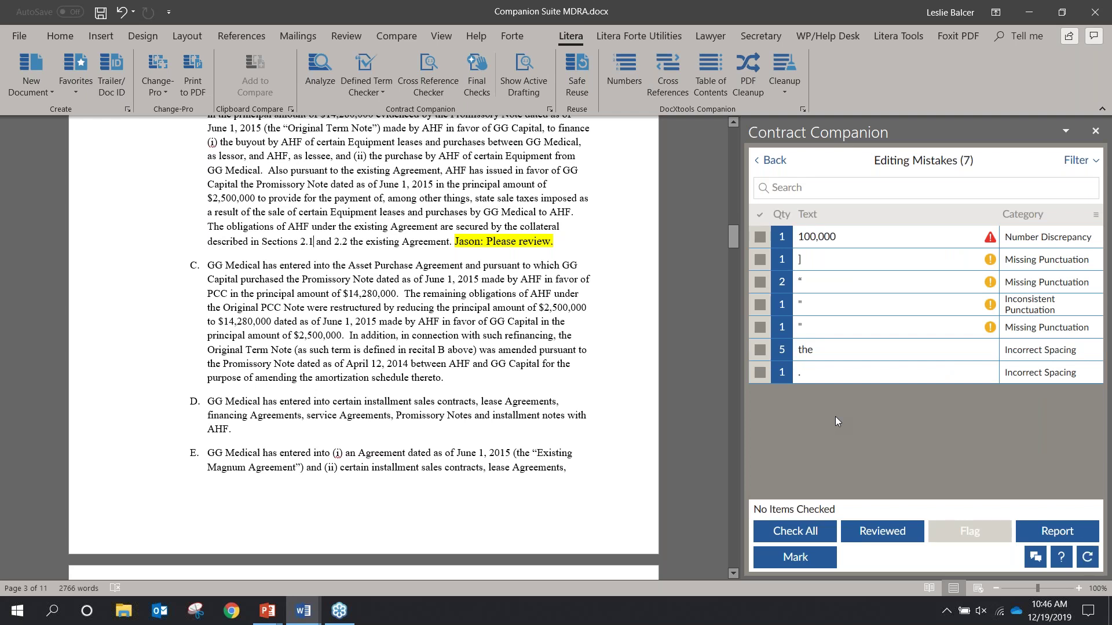
{"action": "left_click", "coordinate": [956, 243]}
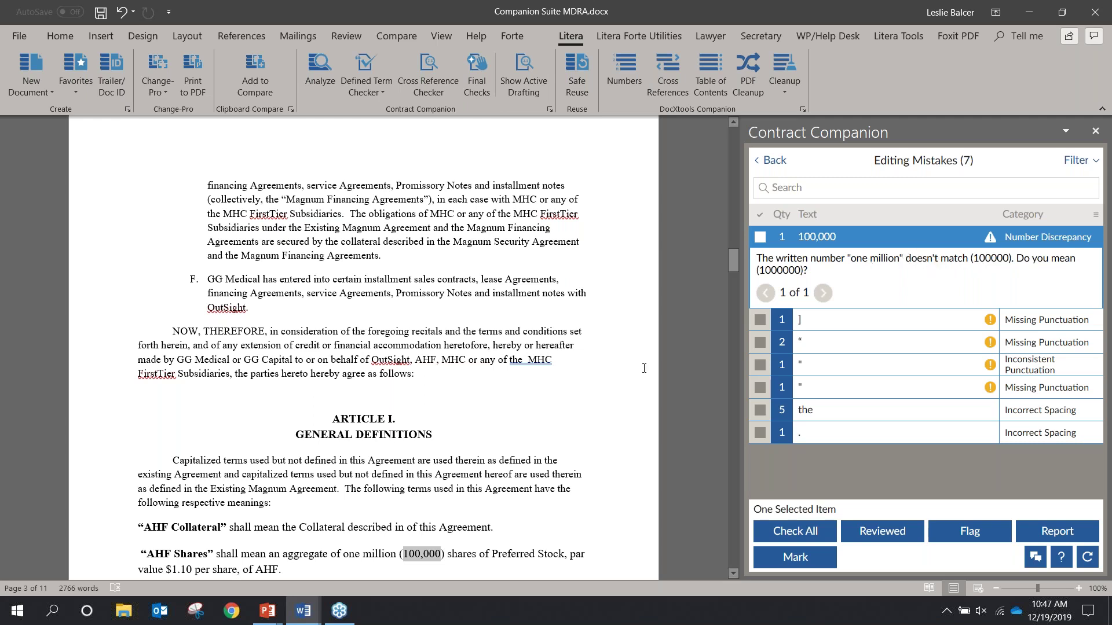
{"action": "left_click", "coordinate": [410, 555]}
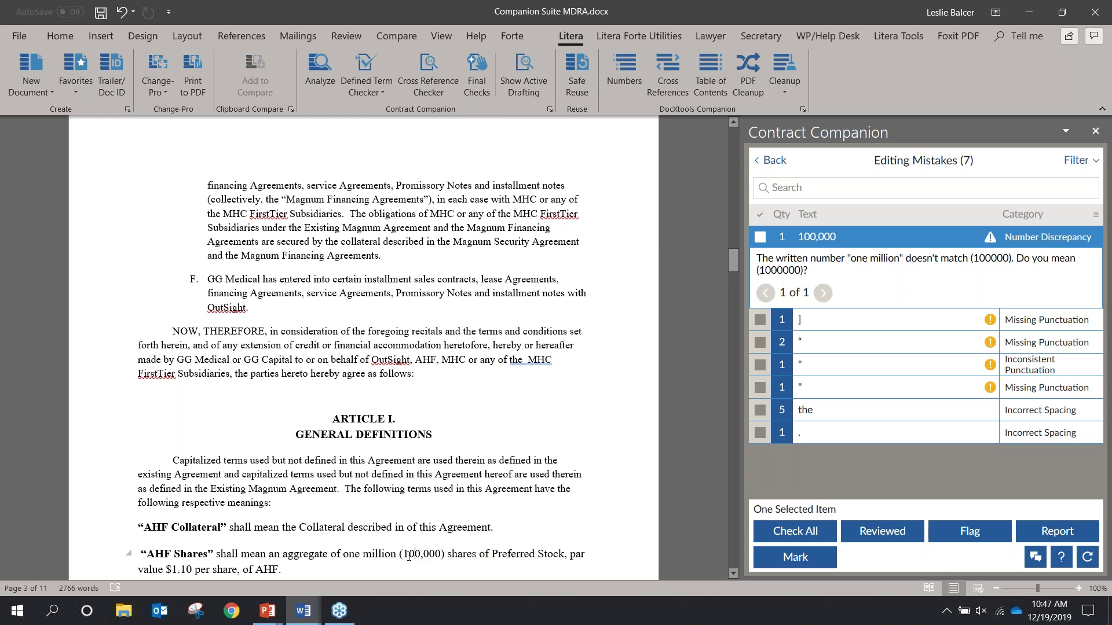
{"action": "type", "text": ",0"}
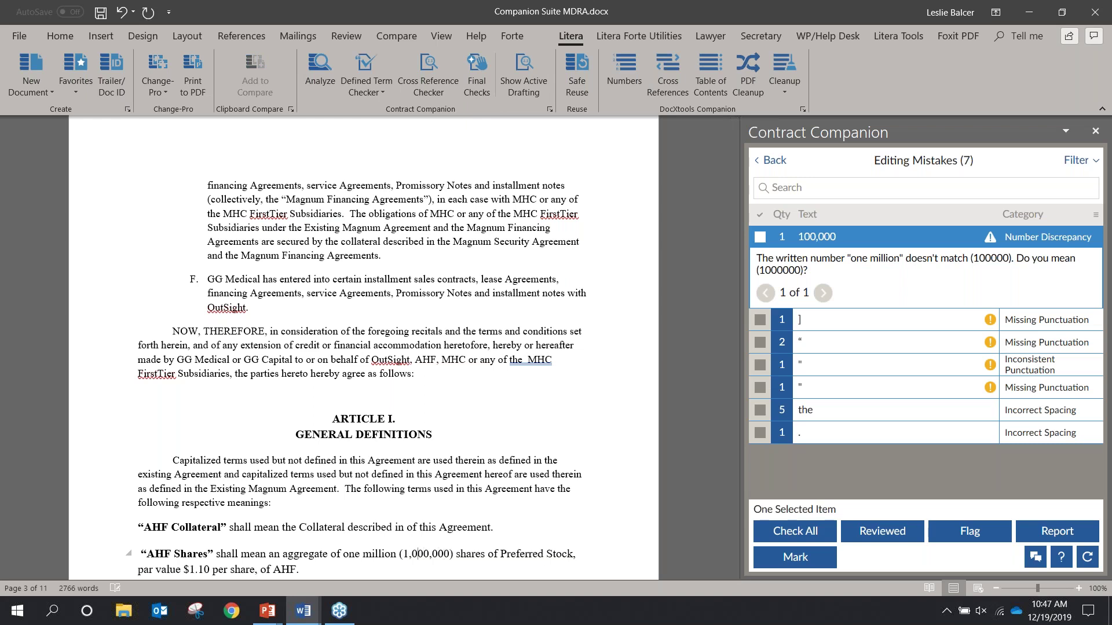
{"action": "left_click", "coordinate": [950, 244]}
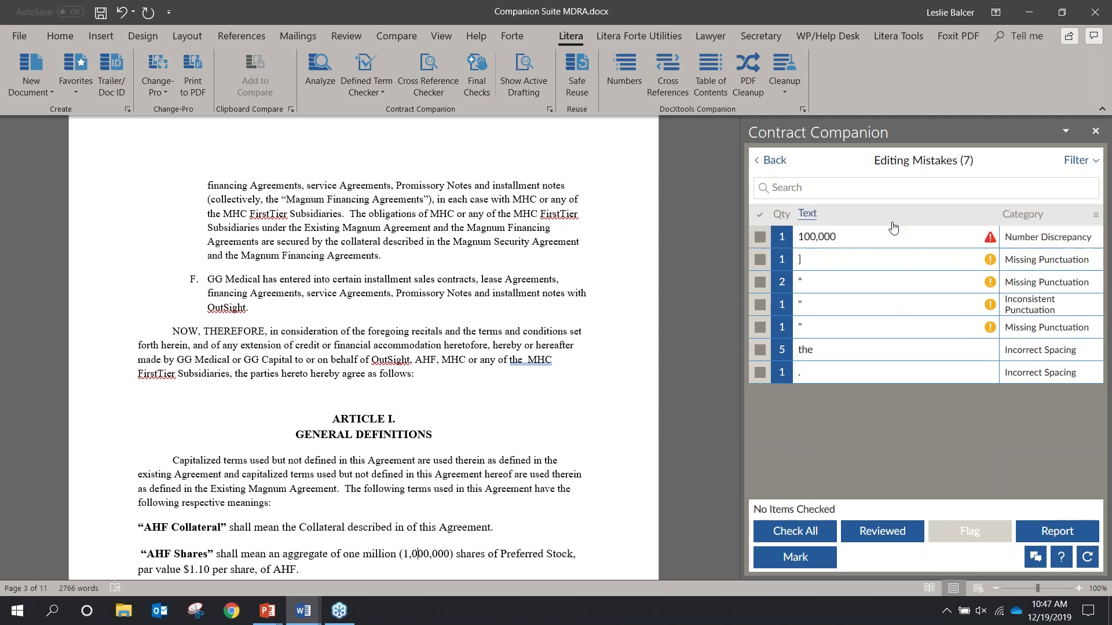
Locate the unmatched closing bracket at the end of the "OutSight Master Addendum" definition and delete it
{"action": "left_click", "coordinate": [822, 261]}
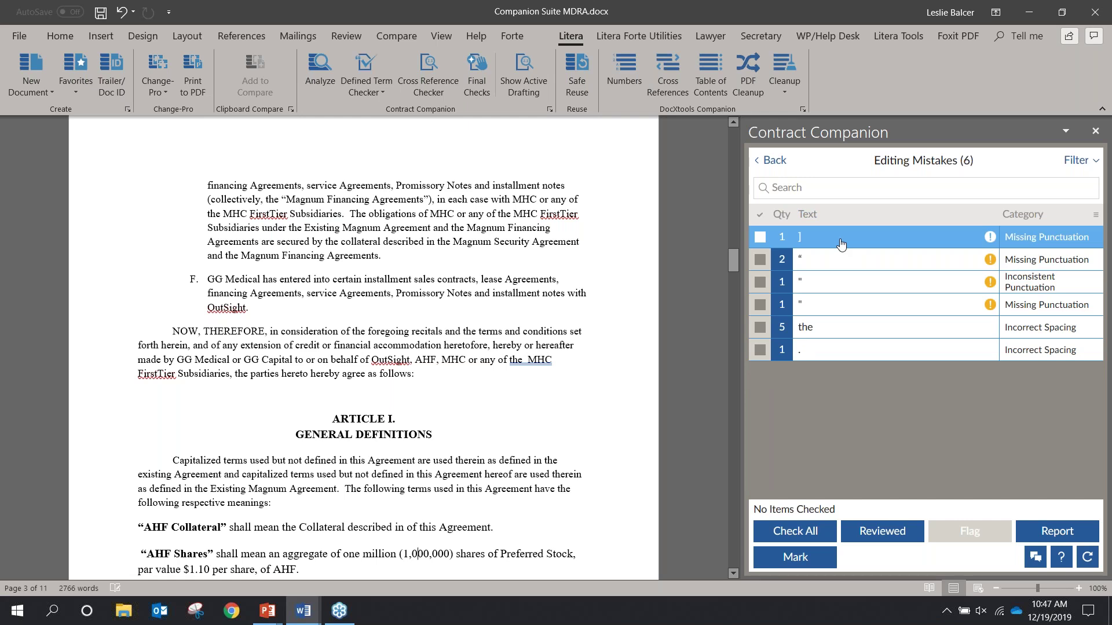
{"action": "left_click", "coordinate": [841, 243]}
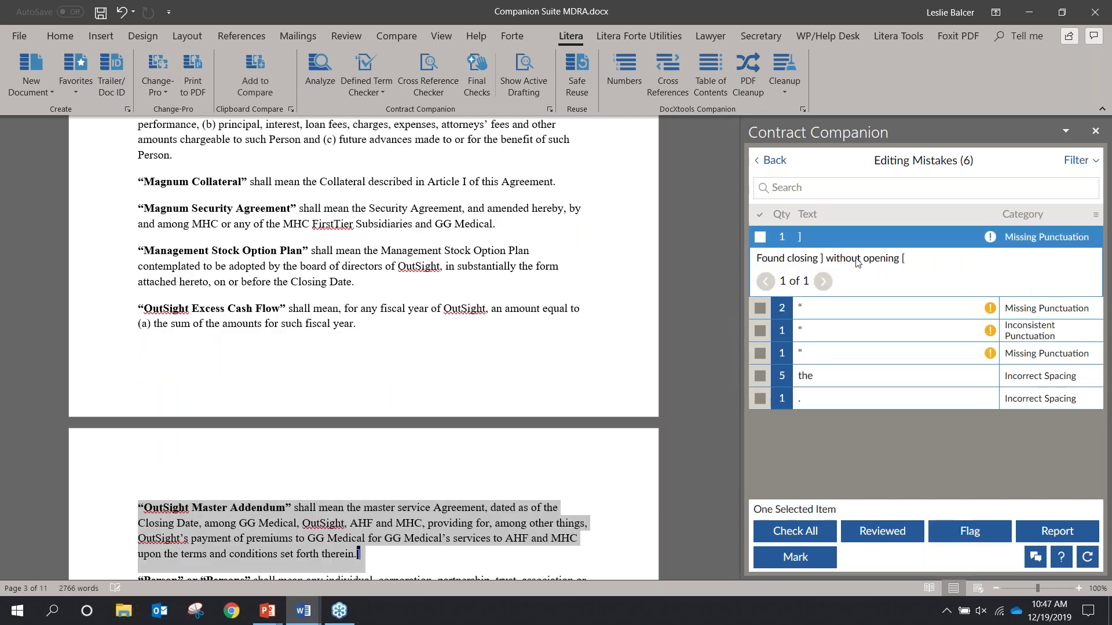
{"action": "left_click", "coordinate": [368, 555]}
{"action": "key", "text": "BackSpace"}
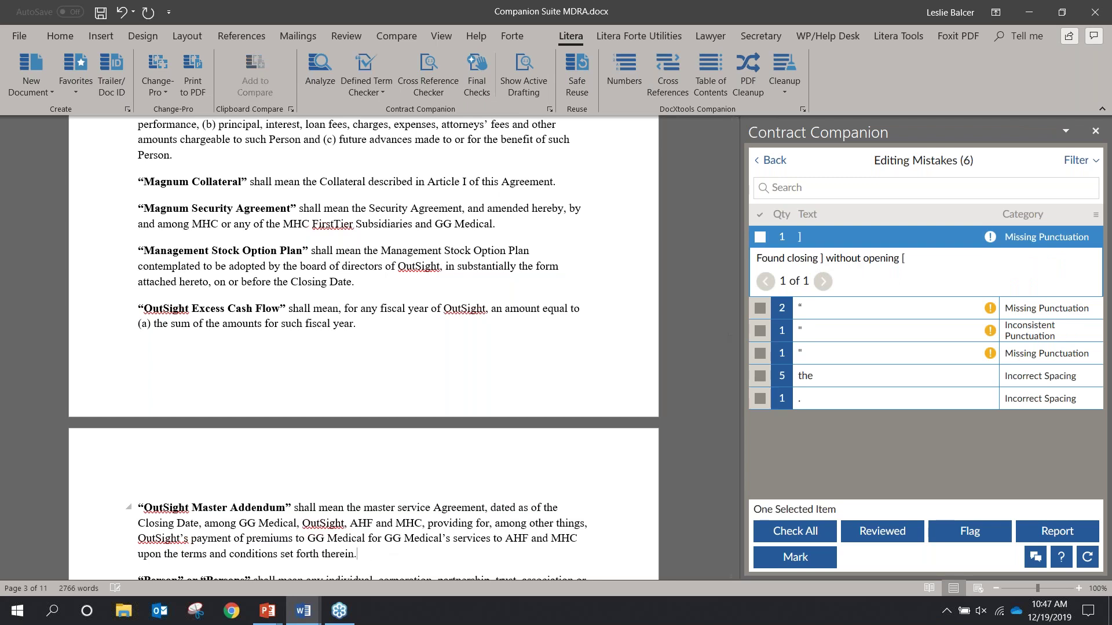
{"action": "left_click", "coordinate": [852, 244]}
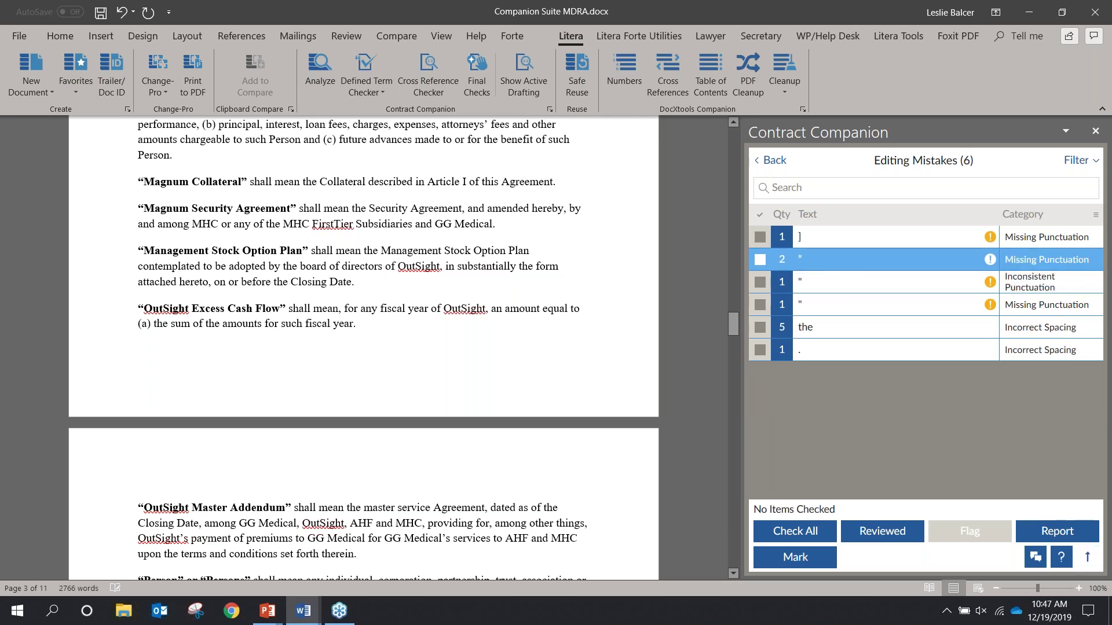
Review the inconsistent quotation mark after "Merger" in Section 3.3(a), then return to the overview
{"action": "left_click", "coordinate": [826, 285]}
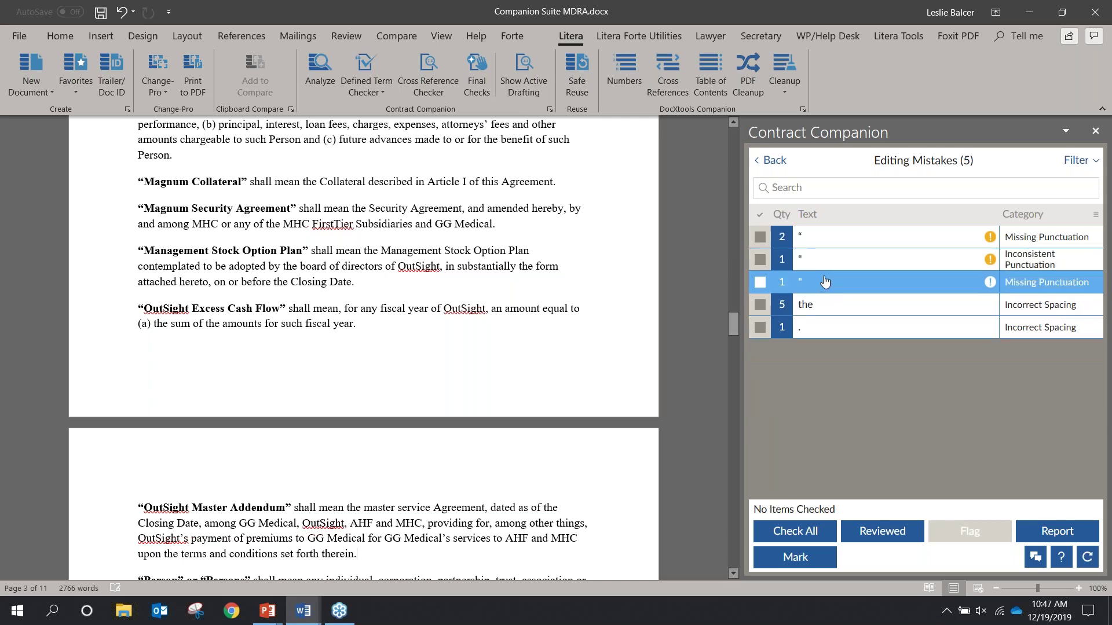
{"action": "left_click", "coordinate": [822, 268]}
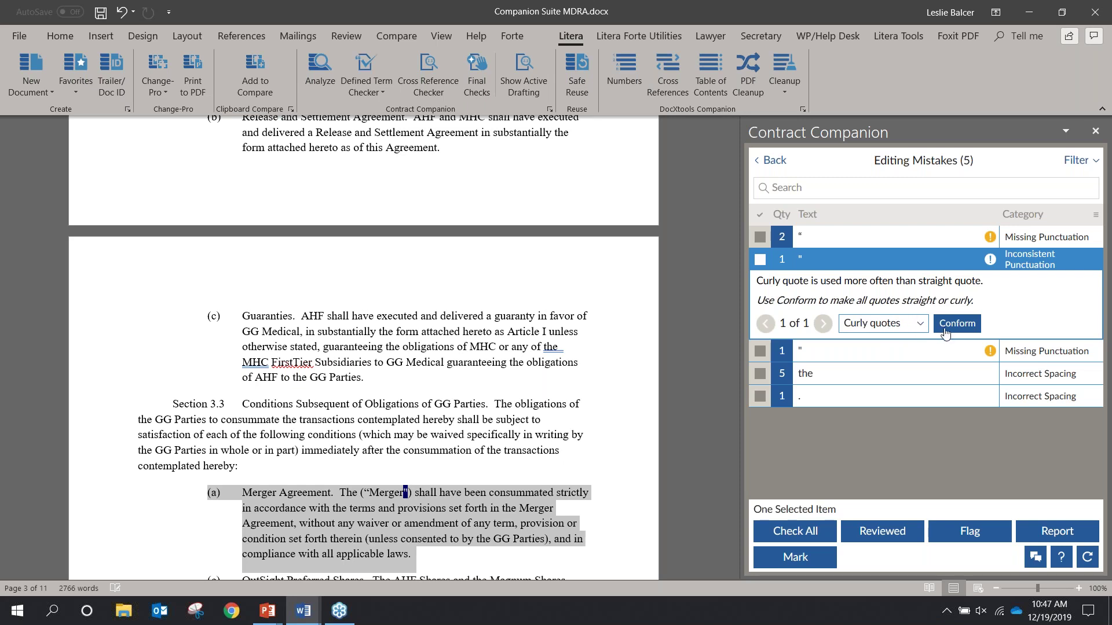
{"action": "left_click", "coordinate": [913, 267]}
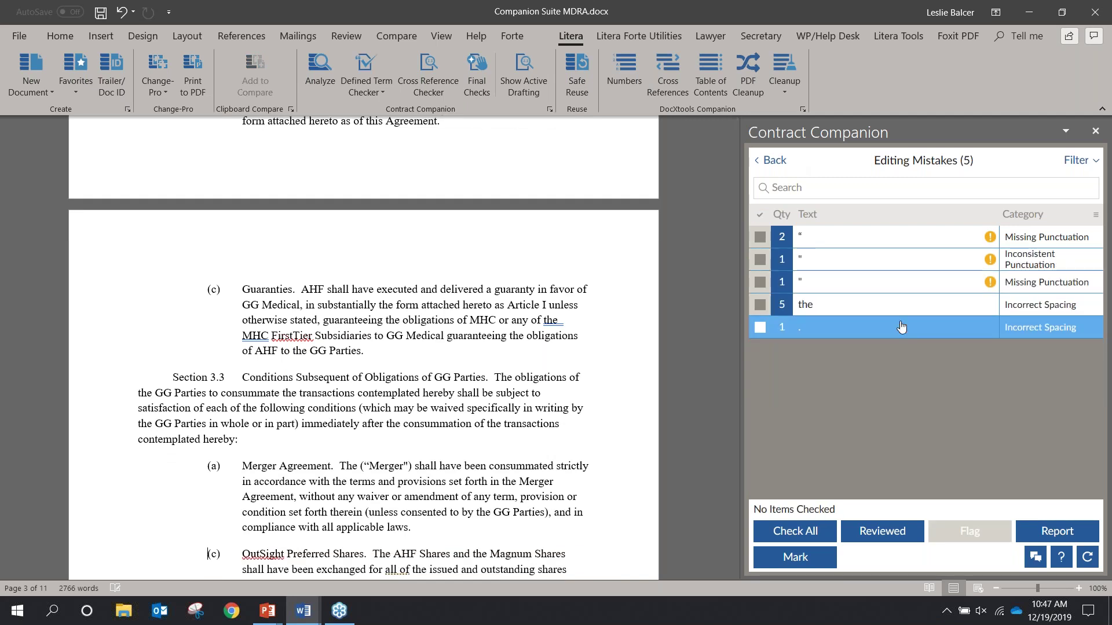
{"action": "left_click", "coordinate": [780, 160]}
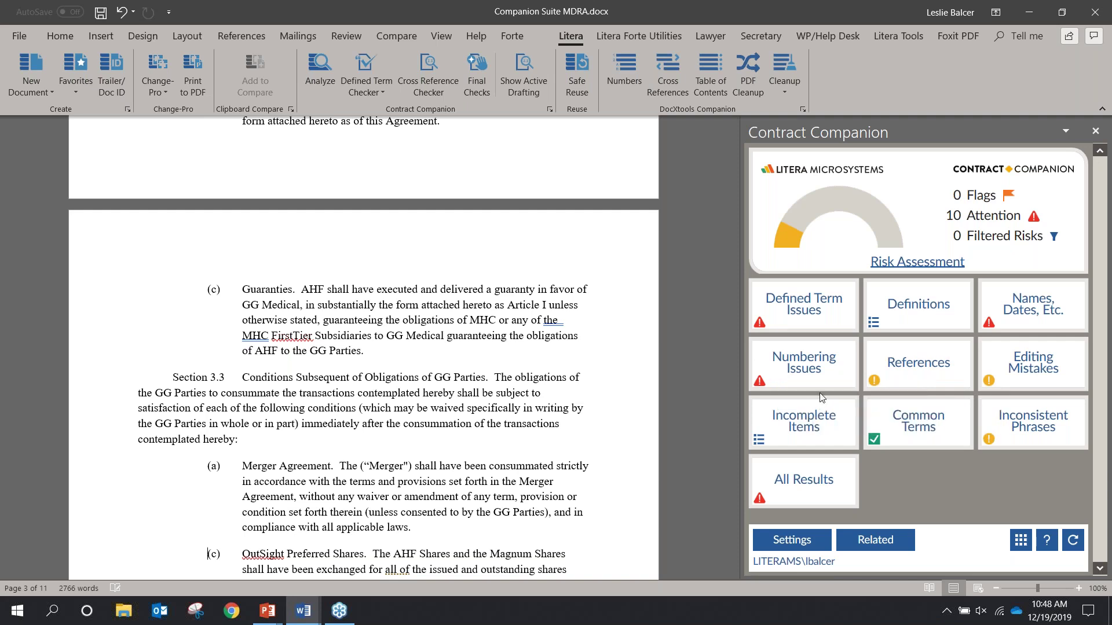
Run the Final Checks and review the highlighted "Please review" note at the end of recital B
{"action": "left_click", "coordinate": [478, 73]}
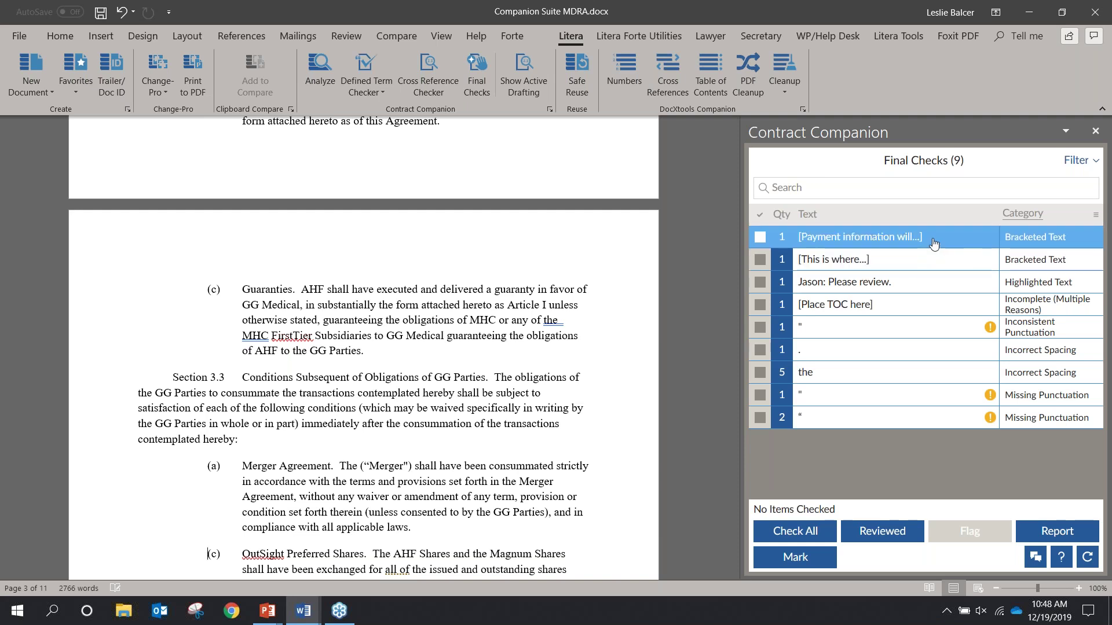
{"action": "left_click", "coordinate": [896, 290]}
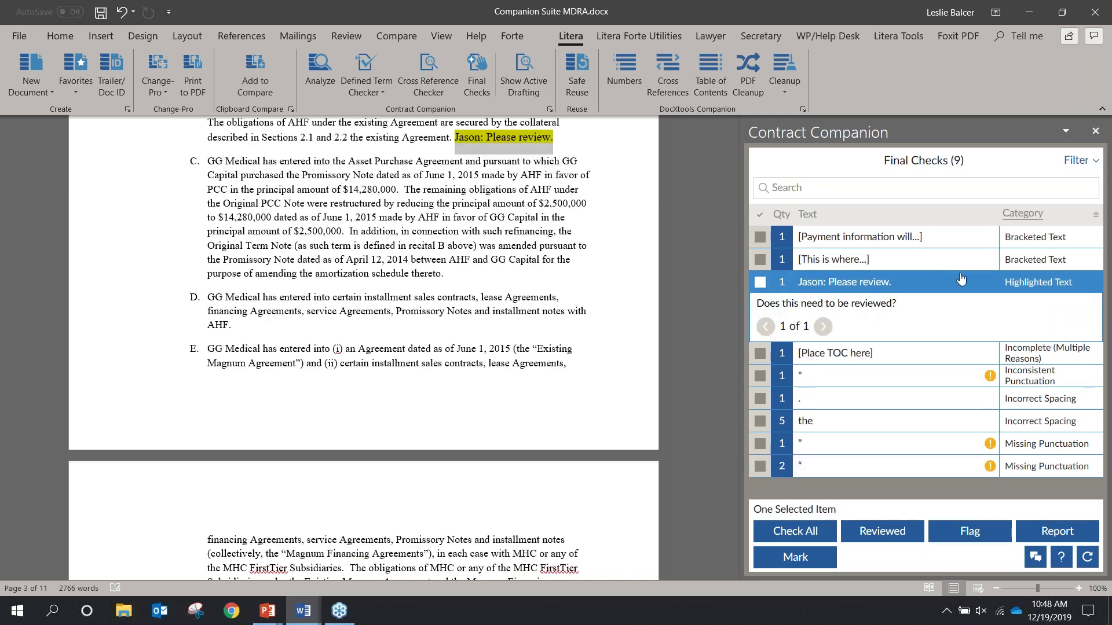
{"action": "left_click", "coordinate": [880, 282]}
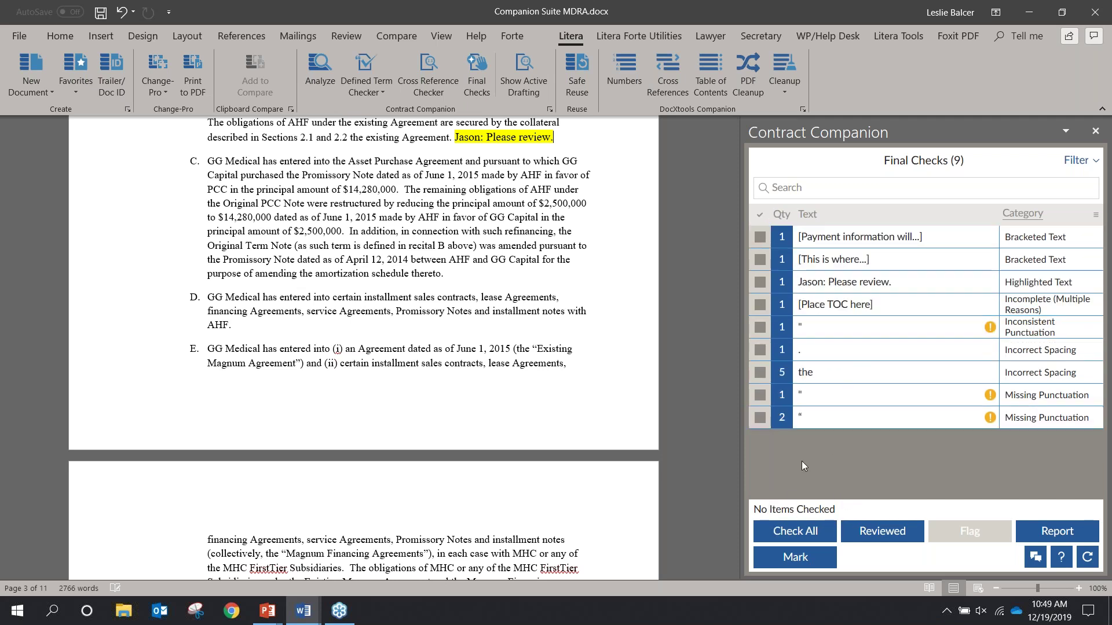
Mark the incorrect-spacing item "the" and both missing-punctuation items in the Final Checks as reviewed
{"action": "left_click", "coordinate": [819, 538]}
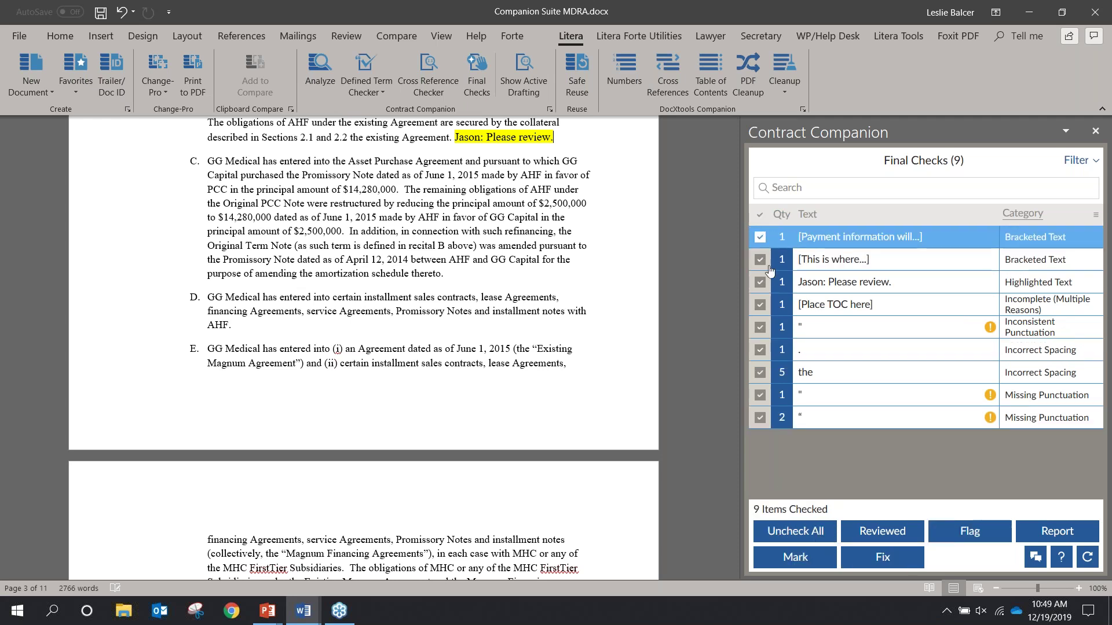
{"action": "left_click", "coordinate": [796, 534]}
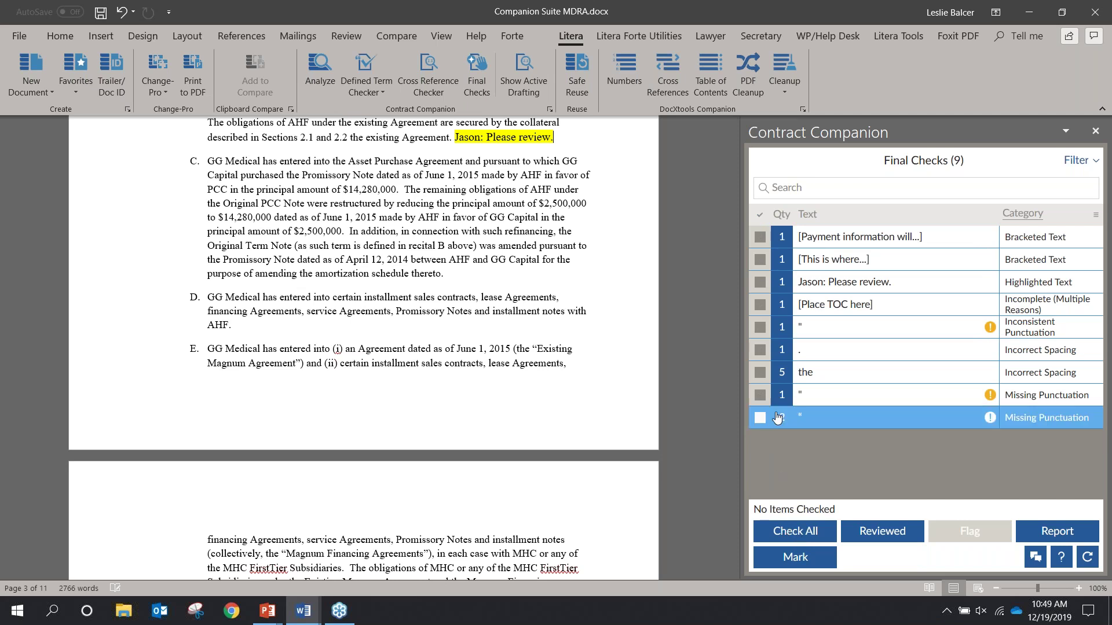
{"action": "left_click", "coordinate": [756, 374]}
{"action": "left_click", "coordinate": [759, 373]}
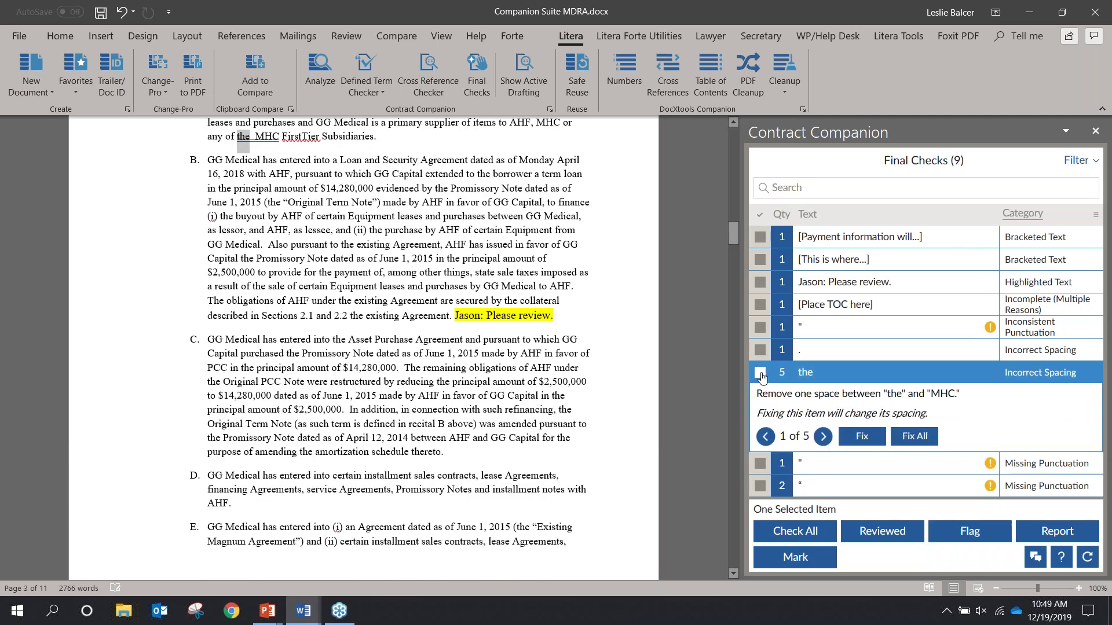
{"action": "left_click", "coordinate": [760, 396]}
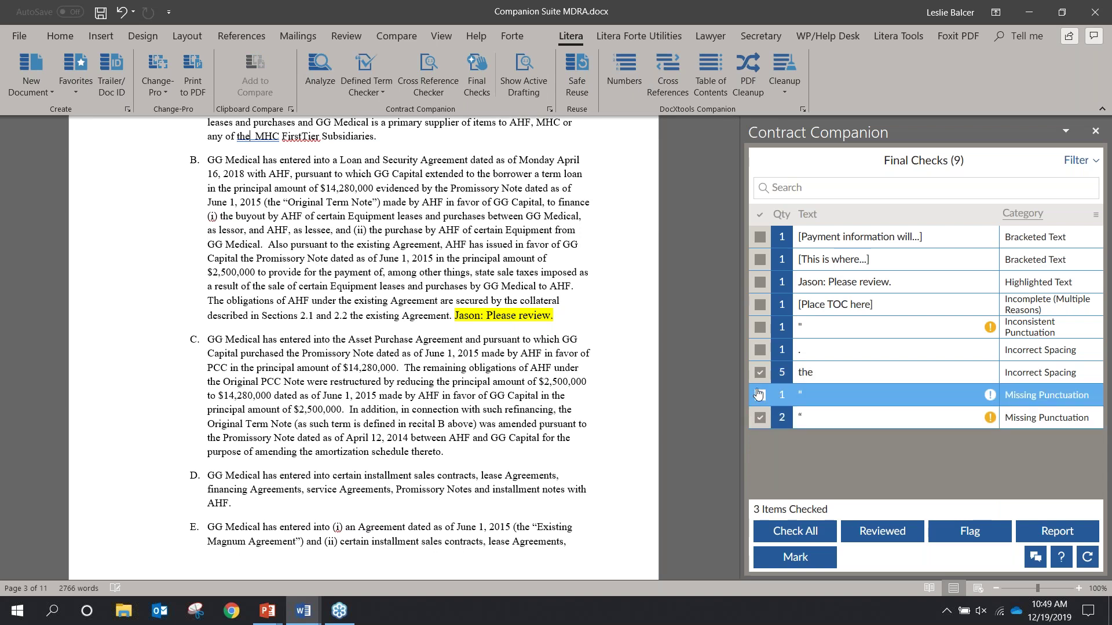
{"action": "left_click", "coordinate": [886, 543]}
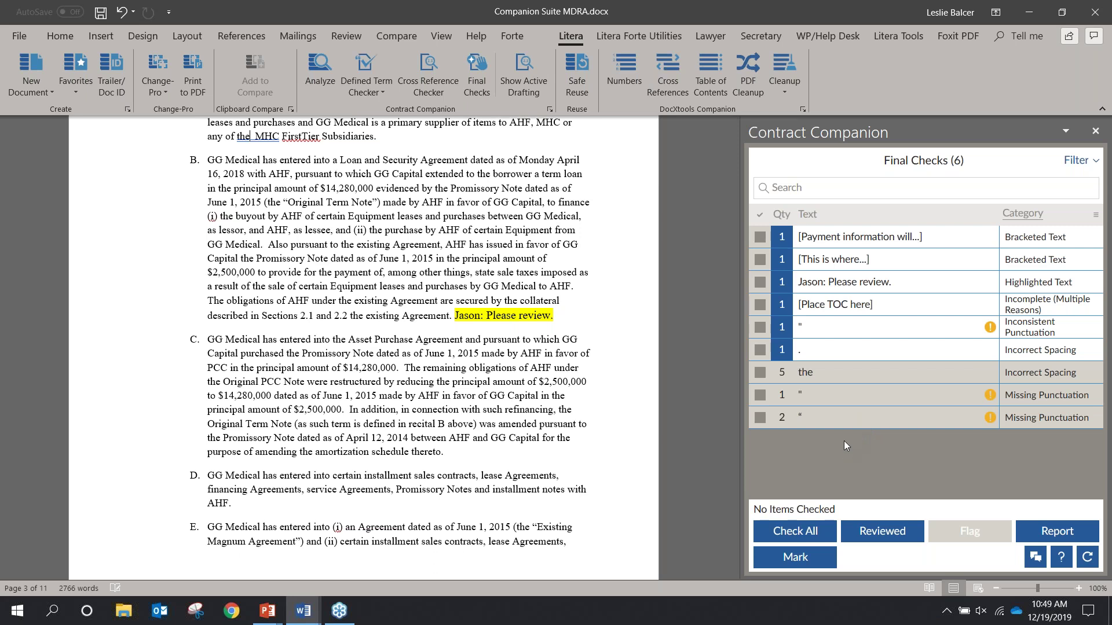
Return the reviewed spacing item "the" and both missing-punctuation items to to-do status
{"action": "left_click", "coordinate": [760, 373]}
{"action": "left_click", "coordinate": [760, 396]}
{"action": "left_click", "coordinate": [761, 417]}
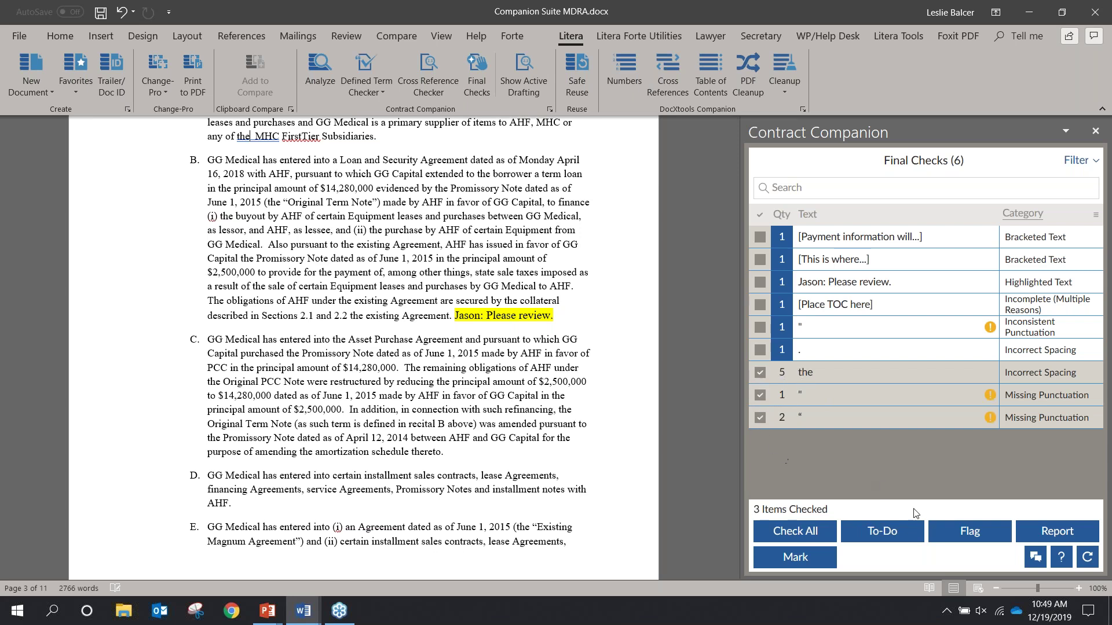
{"action": "left_click", "coordinate": [869, 539]}
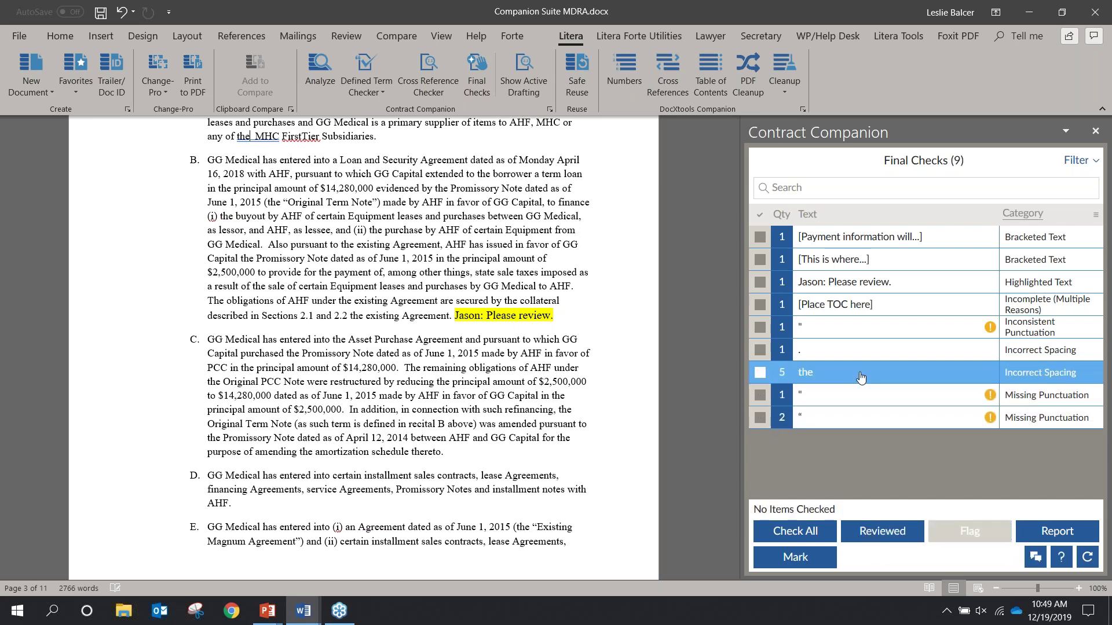
Flag the incorrect-spacing item "the" and both missing-punctuation items in the Final Checks
{"action": "left_click", "coordinate": [760, 398]}
{"action": "left_click", "coordinate": [759, 418]}
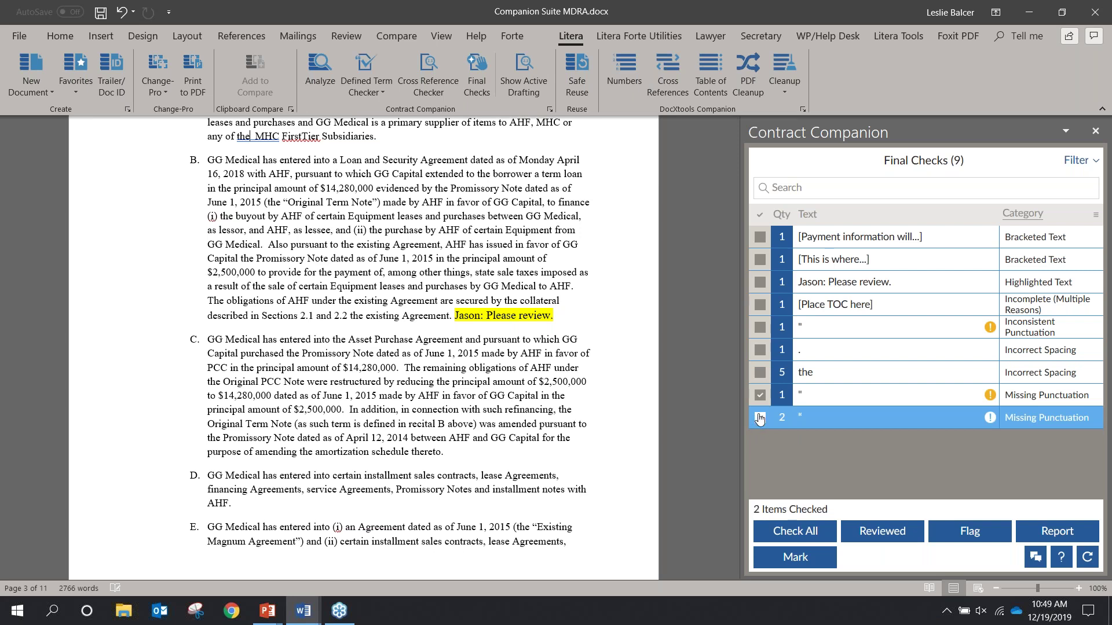
{"action": "left_click", "coordinate": [760, 374]}
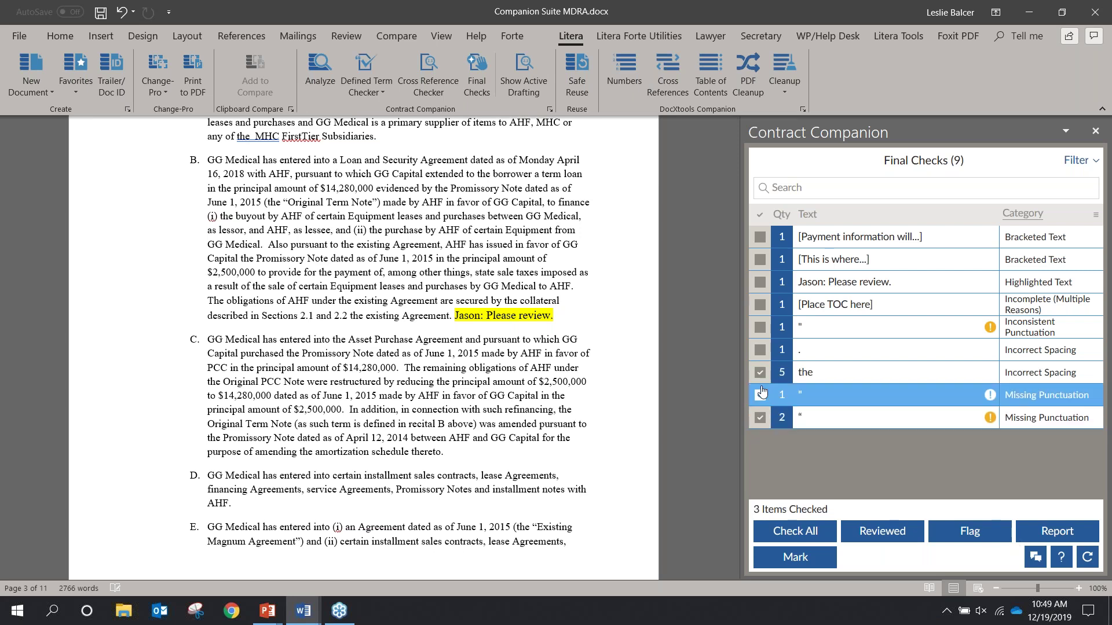
{"action": "left_click", "coordinate": [968, 530]}
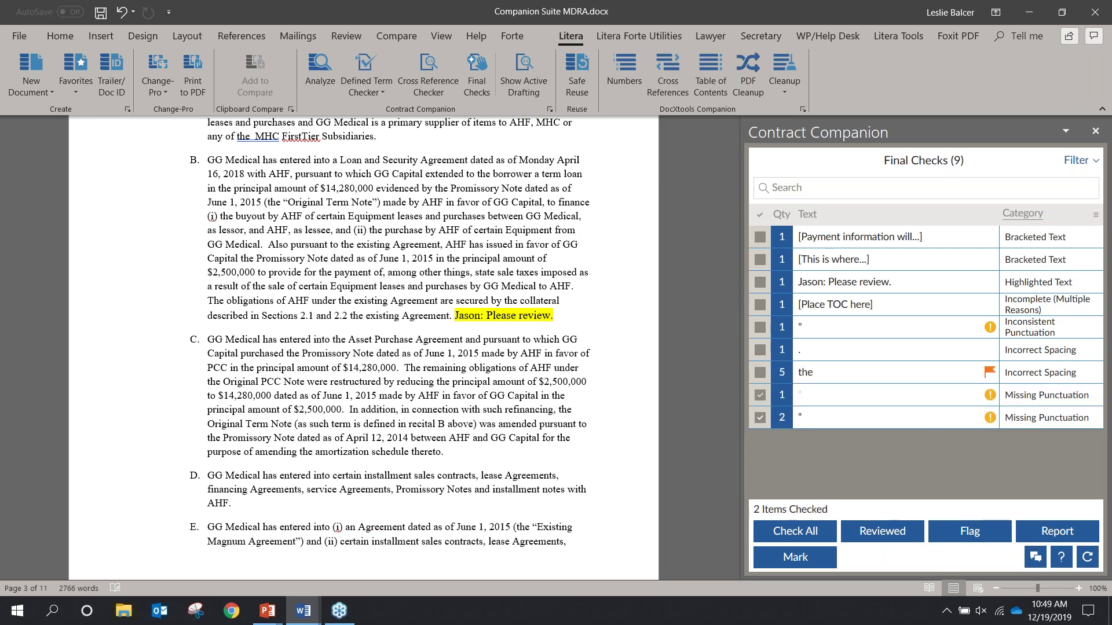
Generate a report of the flagged incorrect-spacing item "the" and both missing-punctuation items, and minimize it after review
{"action": "left_click", "coordinate": [760, 373]}
{"action": "left_click", "coordinate": [760, 395]}
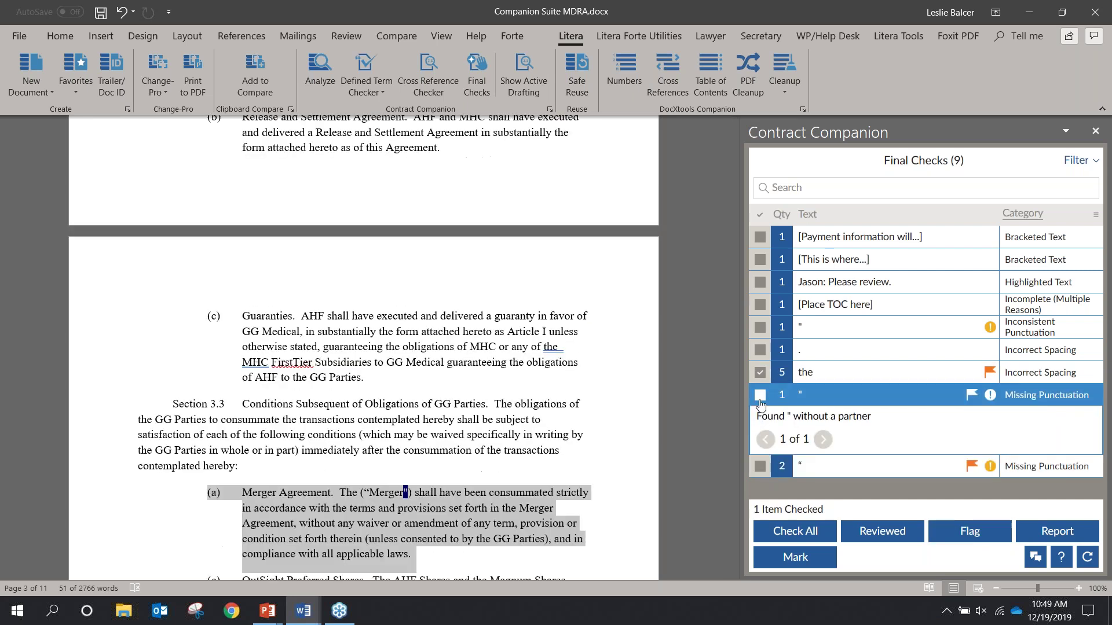
{"action": "left_click", "coordinate": [761, 468]}
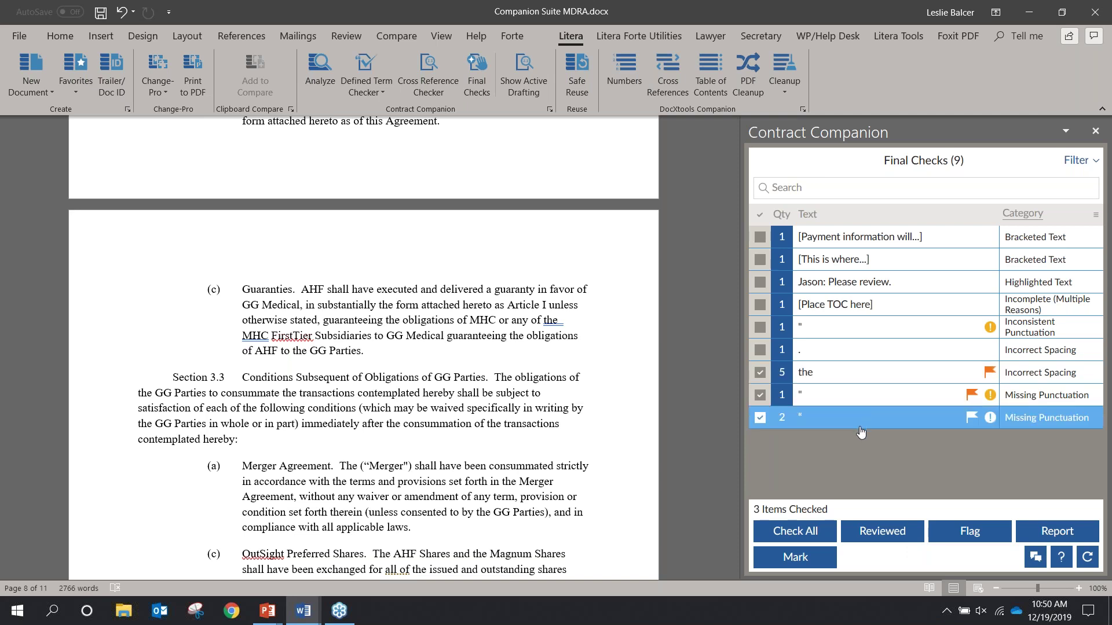
{"action": "left_click", "coordinate": [1043, 530]}
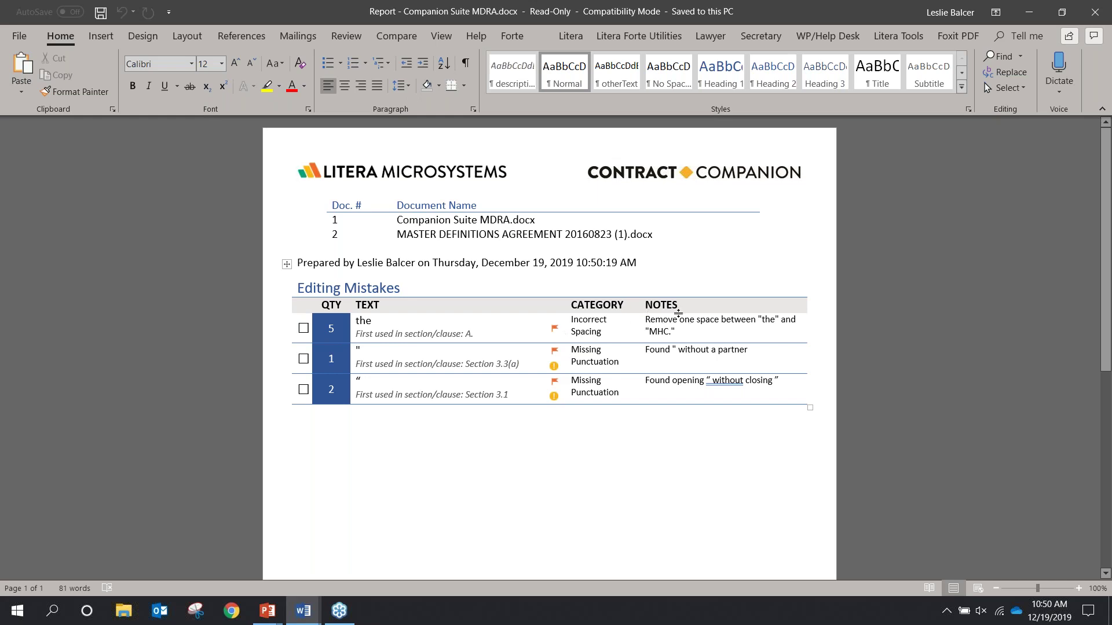
{"action": "left_click", "coordinate": [1031, 15]}
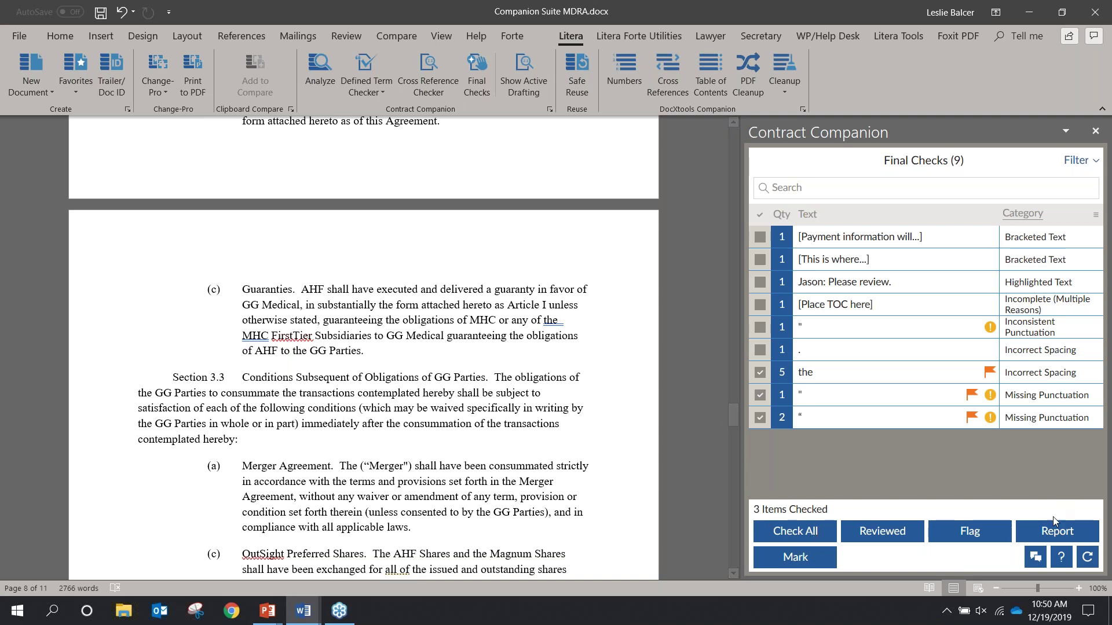
Open the Final Checks help article in the browser, read through its categories, filtering and options sections, and return to the agreement
{"action": "left_click", "coordinate": [1059, 559]}
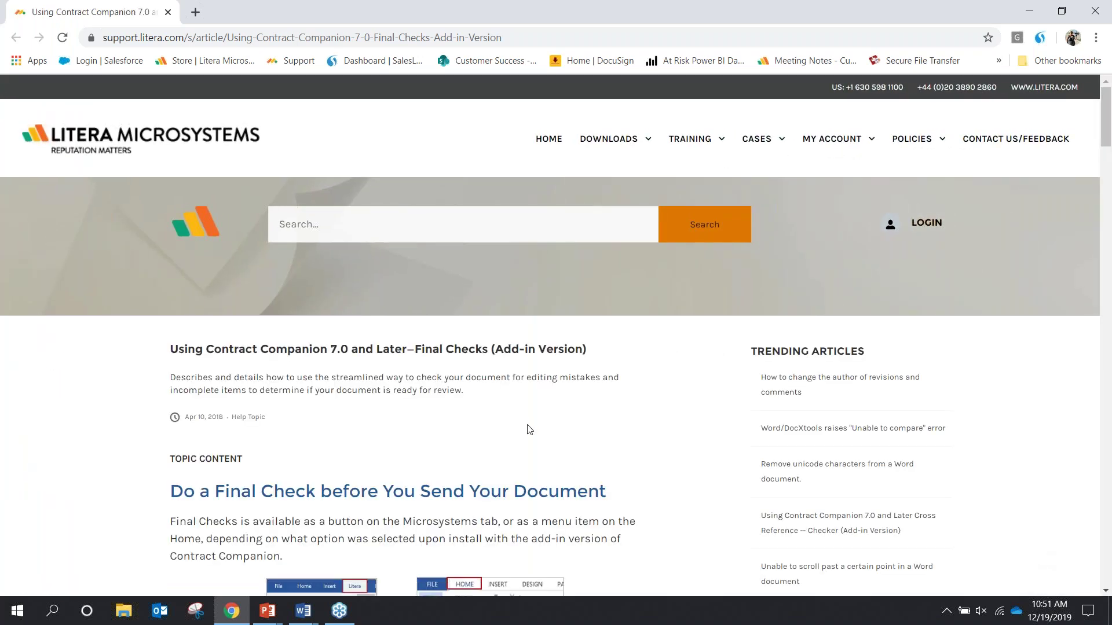
{"action": "scroll", "coordinate": [529, 430], "scroll_direction": "down", "scroll_amount": 4}
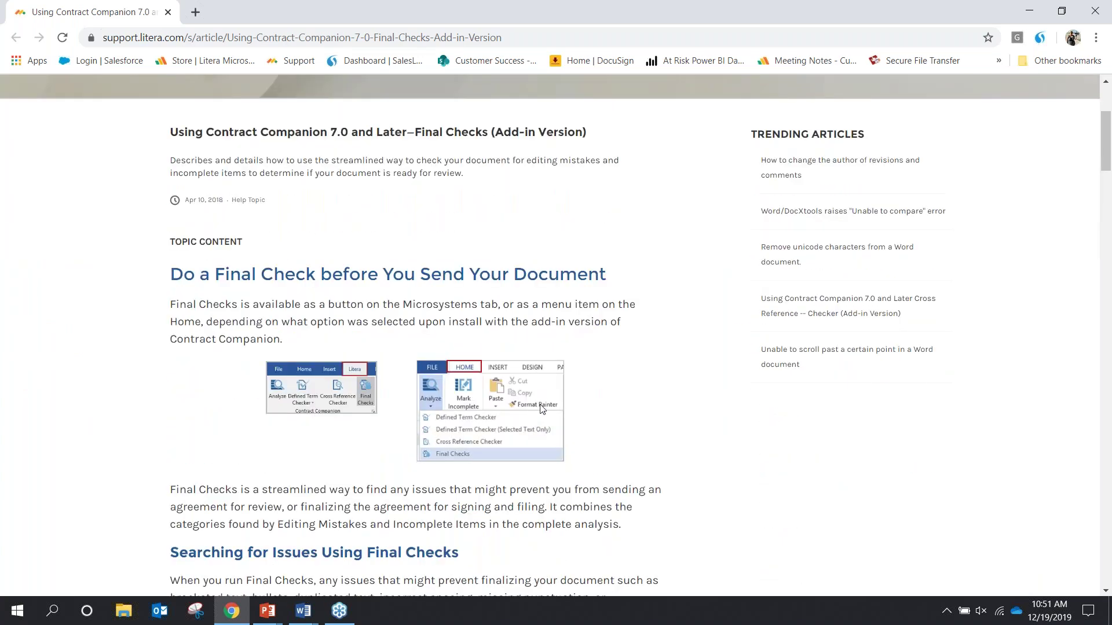
{"action": "scroll", "coordinate": [543, 410], "scroll_direction": "down", "scroll_amount": 4}
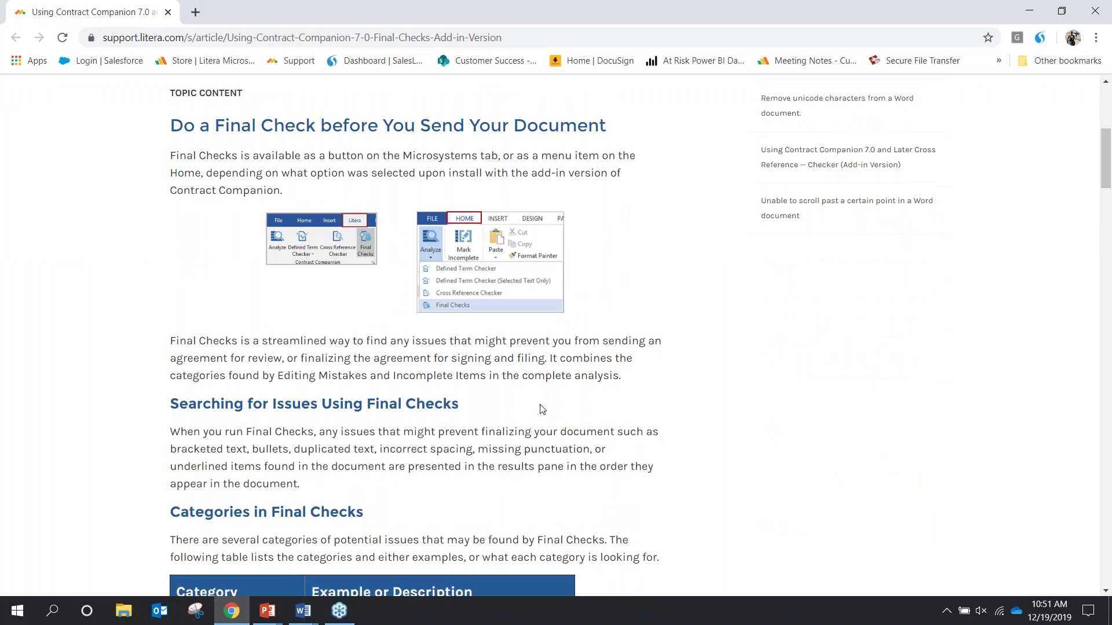
{"action": "scroll", "coordinate": [542, 409], "scroll_direction": "down", "scroll_amount": 3}
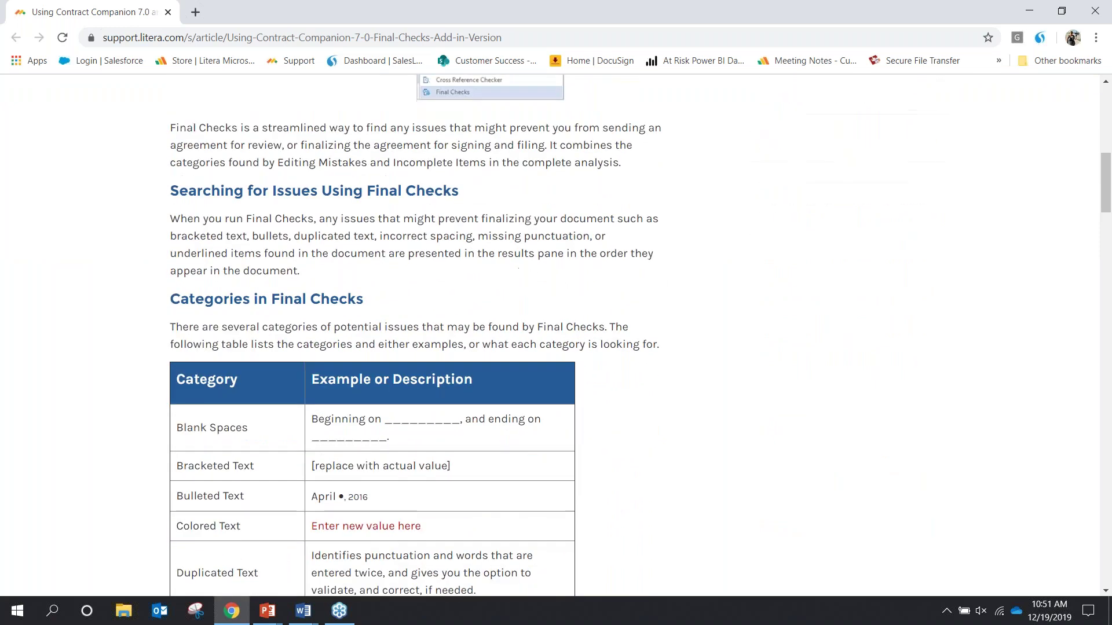
{"action": "scroll", "coordinate": [575, 388], "scroll_direction": "down", "scroll_amount": 4}
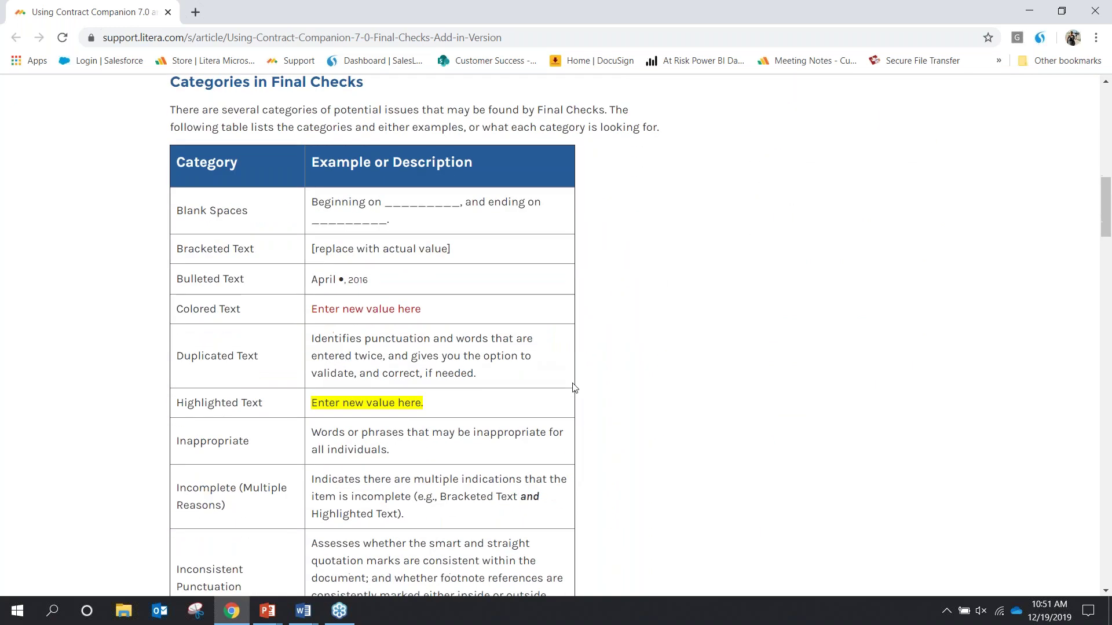
{"action": "scroll", "coordinate": [574, 388], "scroll_direction": "down", "scroll_amount": 9}
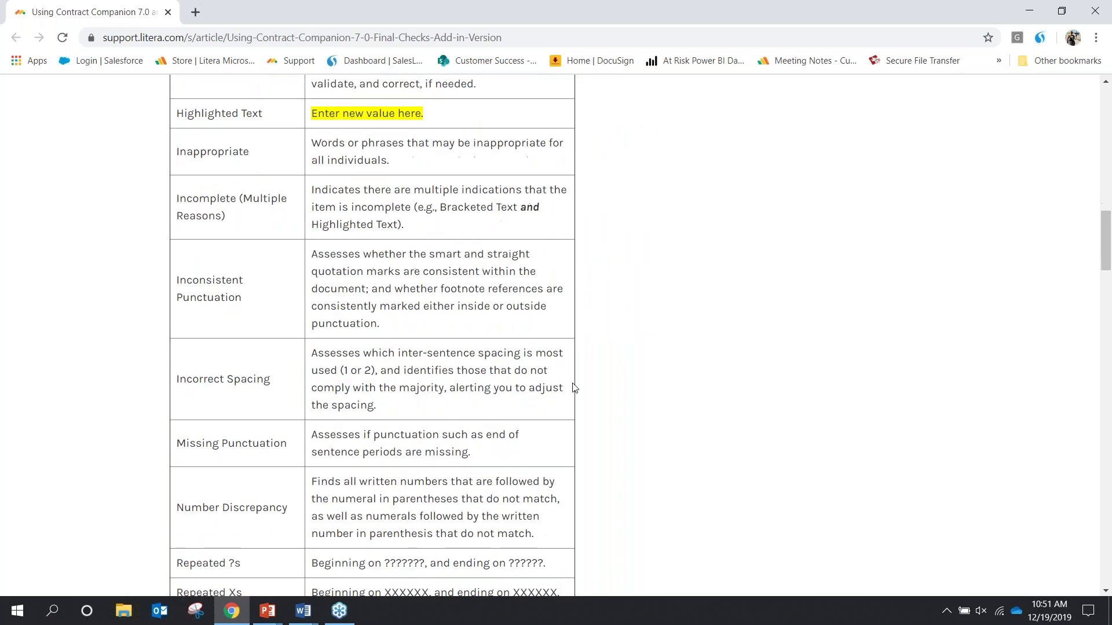
{"action": "scroll", "coordinate": [575, 388], "scroll_direction": "down", "scroll_amount": 3}
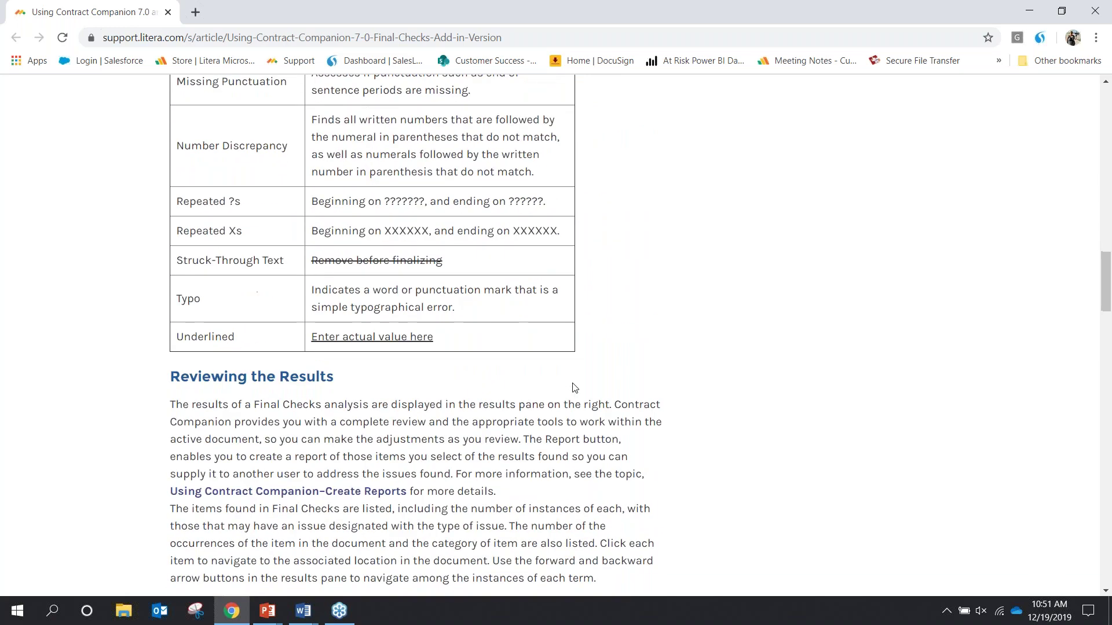
{"action": "scroll", "coordinate": [574, 388], "scroll_direction": "down", "scroll_amount": 11}
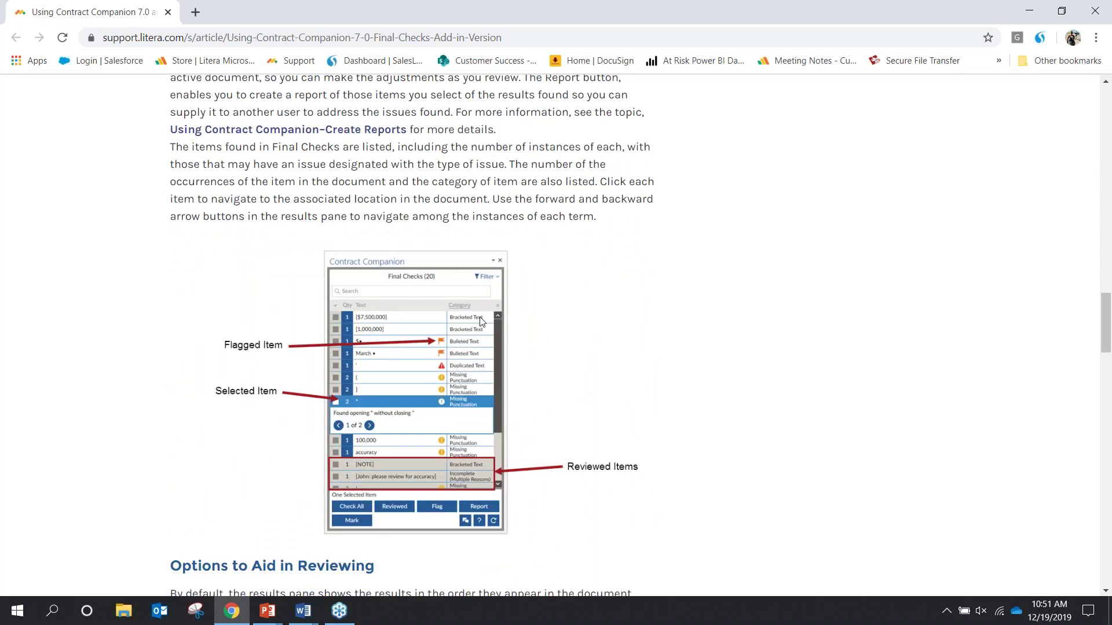
{"action": "scroll", "coordinate": [485, 323], "scroll_direction": "down", "scroll_amount": 18}
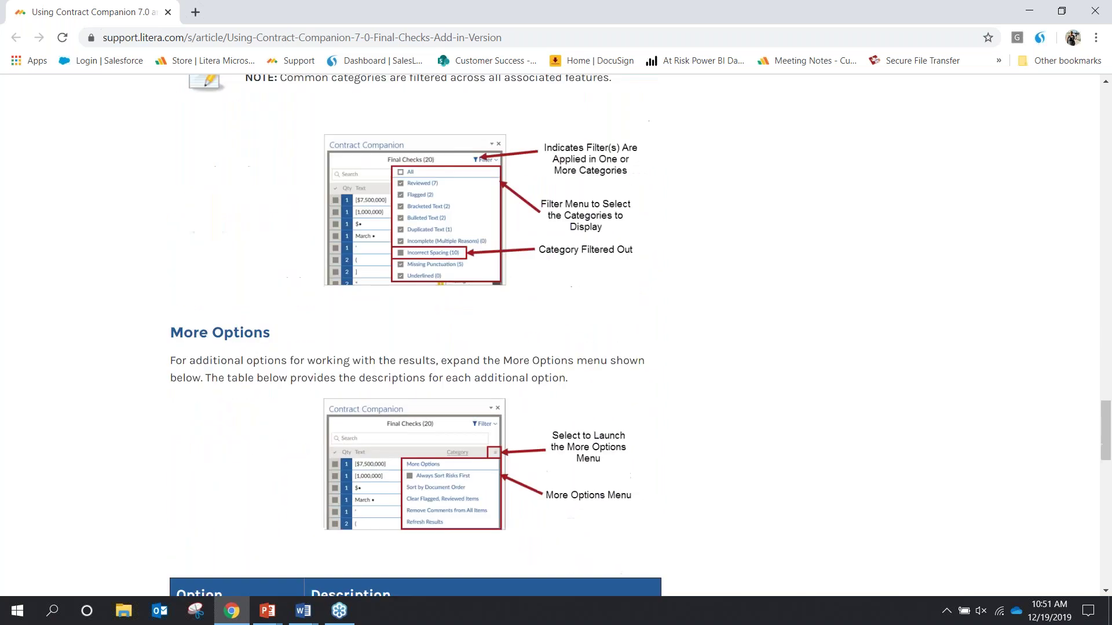
{"action": "scroll", "coordinate": [430, 354], "scroll_direction": "down", "scroll_amount": 10}
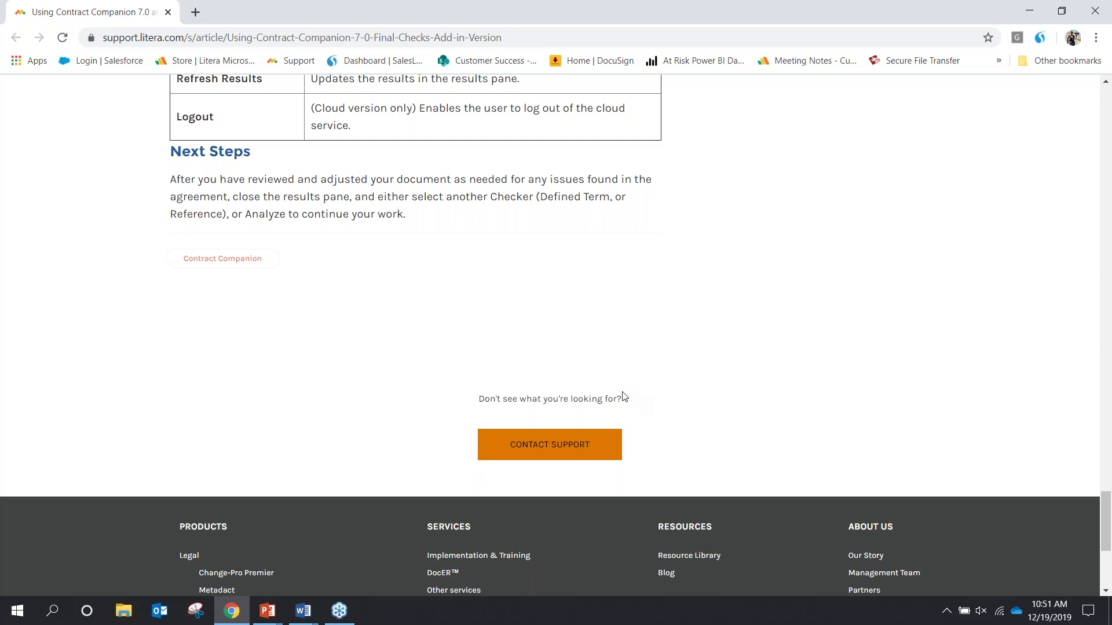
{"action": "left_click", "coordinate": [579, 446]}
{"action": "left_click", "coordinate": [1033, 14]}
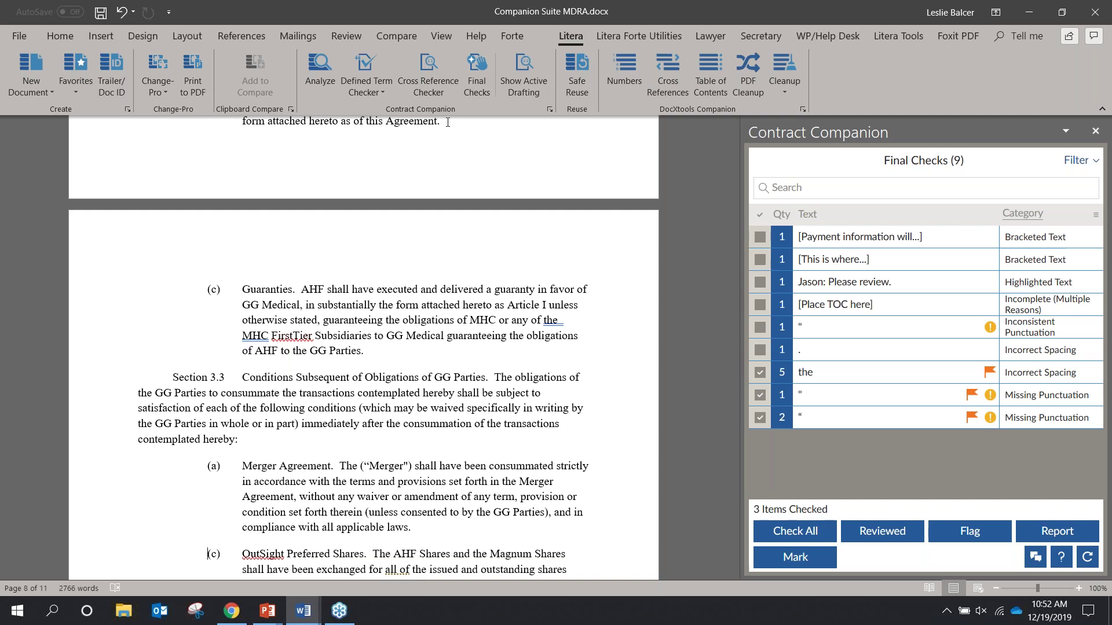
Analyze the agreement and examine the duplicated term "AHF Collateral" among the Defined Term Issues
{"action": "left_click", "coordinate": [321, 79]}
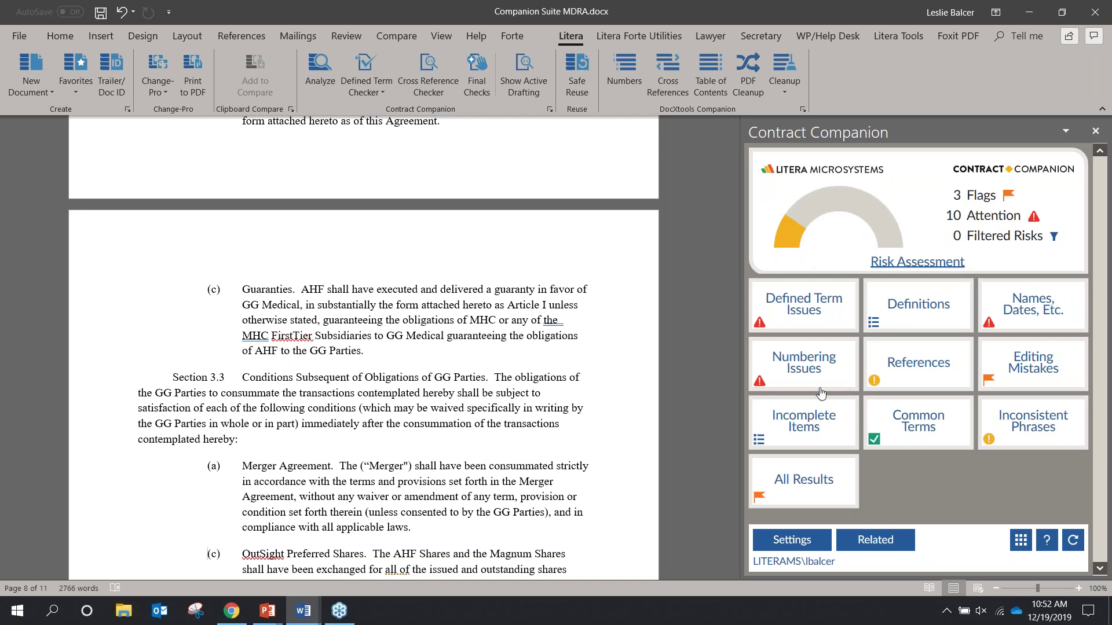
{"action": "left_click", "coordinate": [804, 304]}
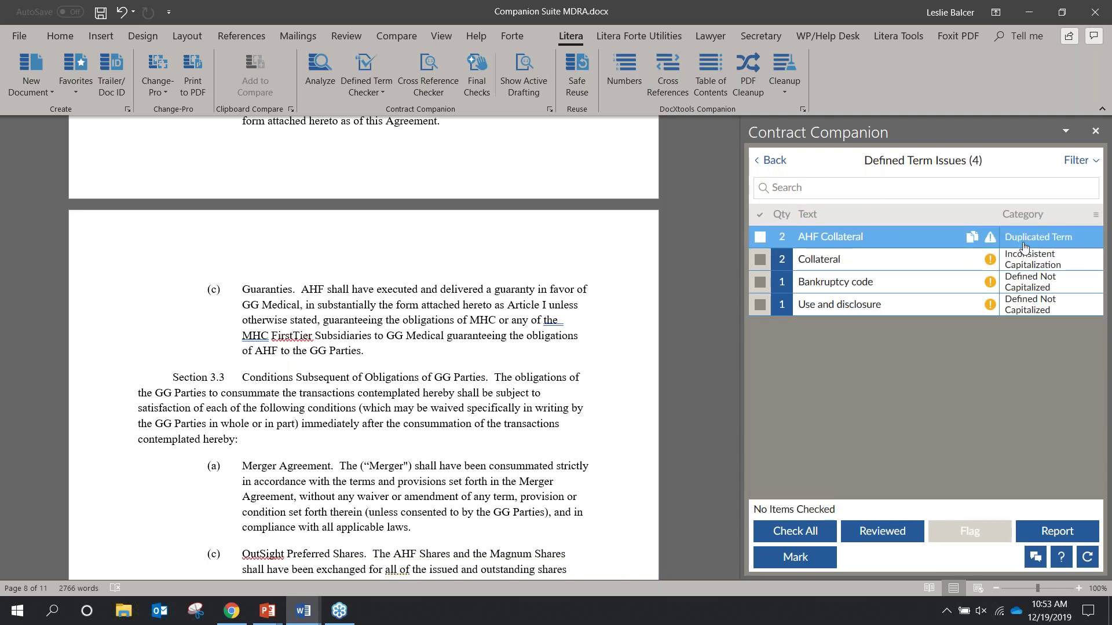
{"action": "left_click", "coordinate": [949, 241]}
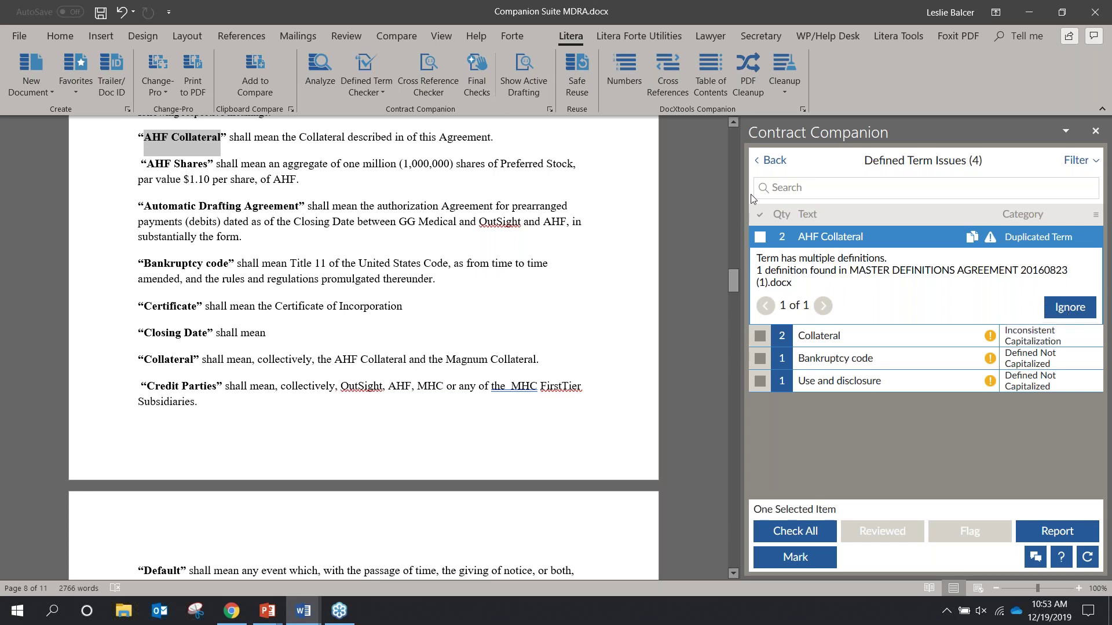
{"action": "left_click", "coordinate": [774, 159]}
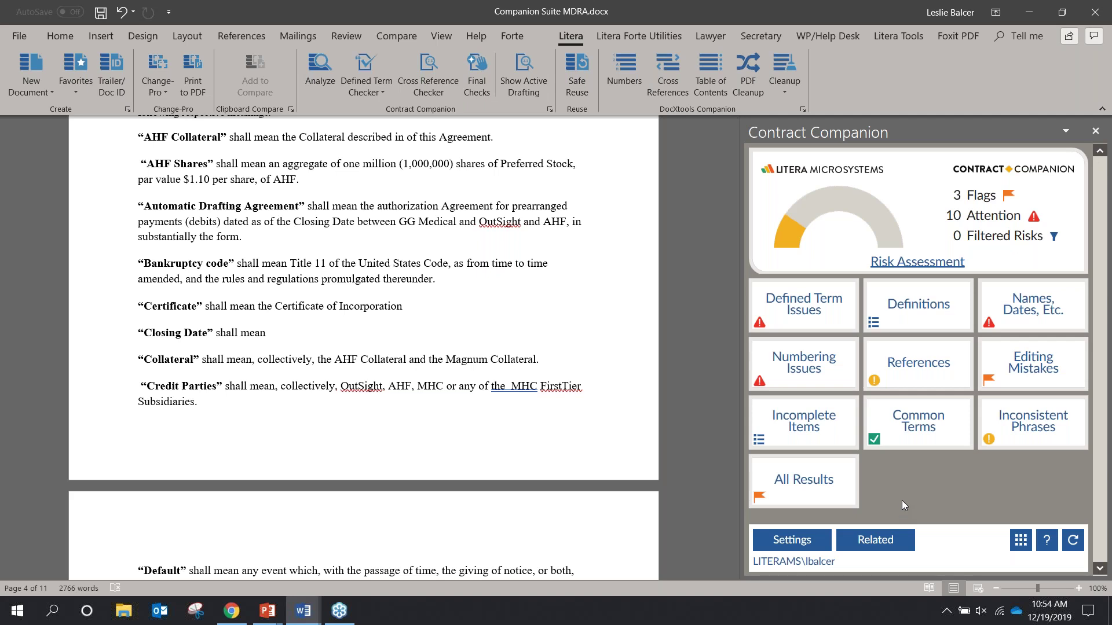
Reopen the Defined Term Issues and view the additional sorting, clearing and refresh options for the results
{"action": "left_click", "coordinate": [810, 303]}
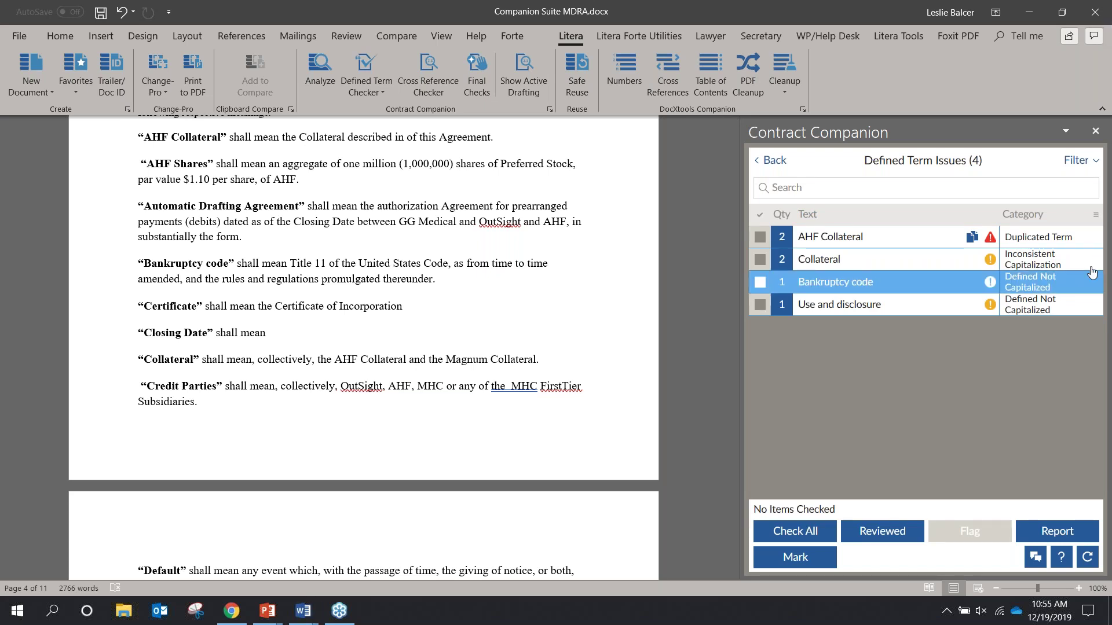
{"action": "left_click", "coordinate": [1095, 218]}
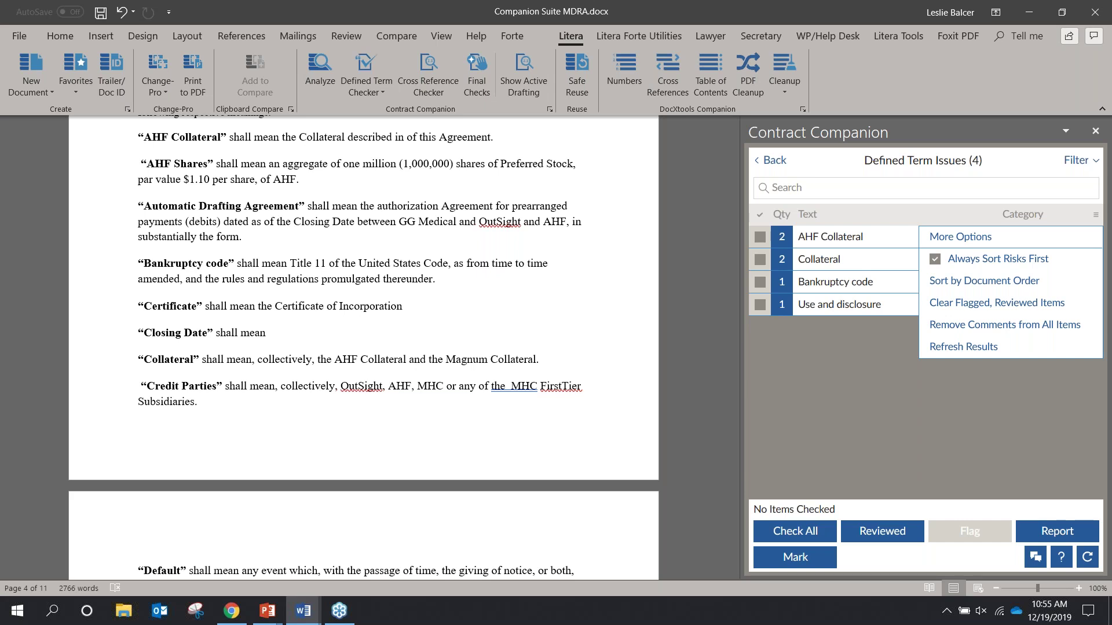
{"action": "left_click", "coordinate": [1095, 218]}
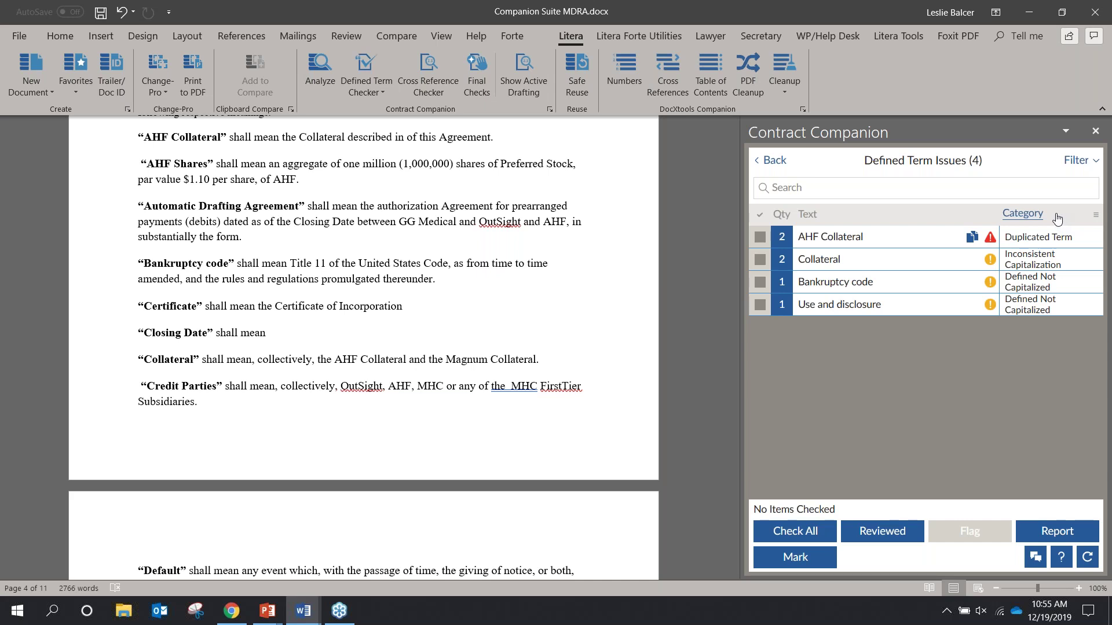
Try to mark the uncapitalized term "Use and disclosure" with highlighting, locate its definition in the agreement, and clear the item's selection
{"action": "left_click", "coordinate": [821, 245]}
{"action": "left_click", "coordinate": [761, 305]}
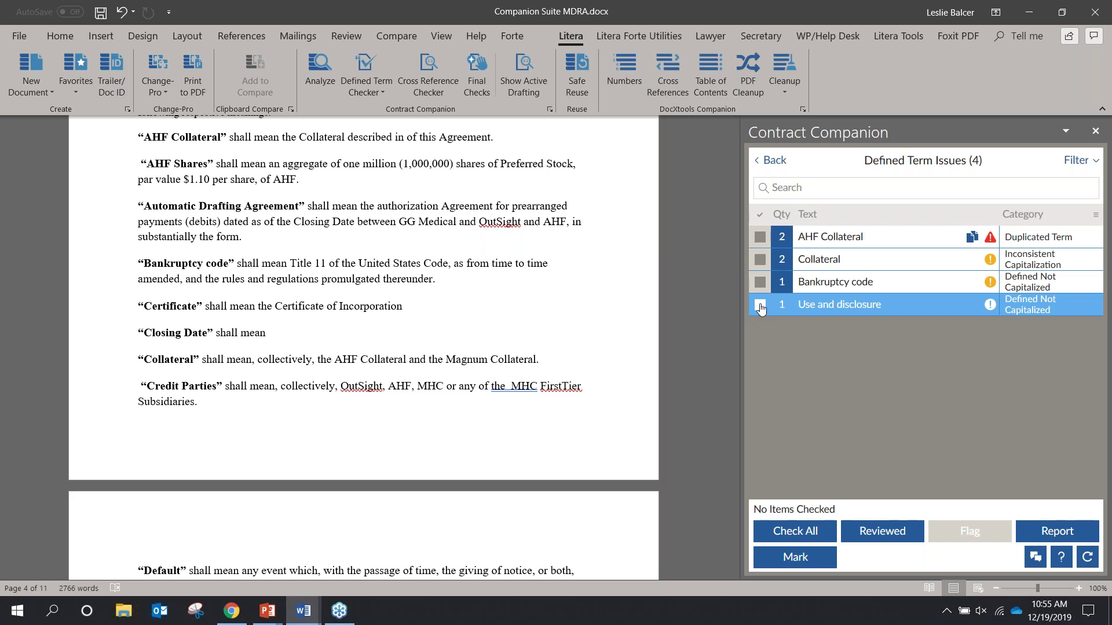
{"action": "left_click", "coordinate": [760, 305]}
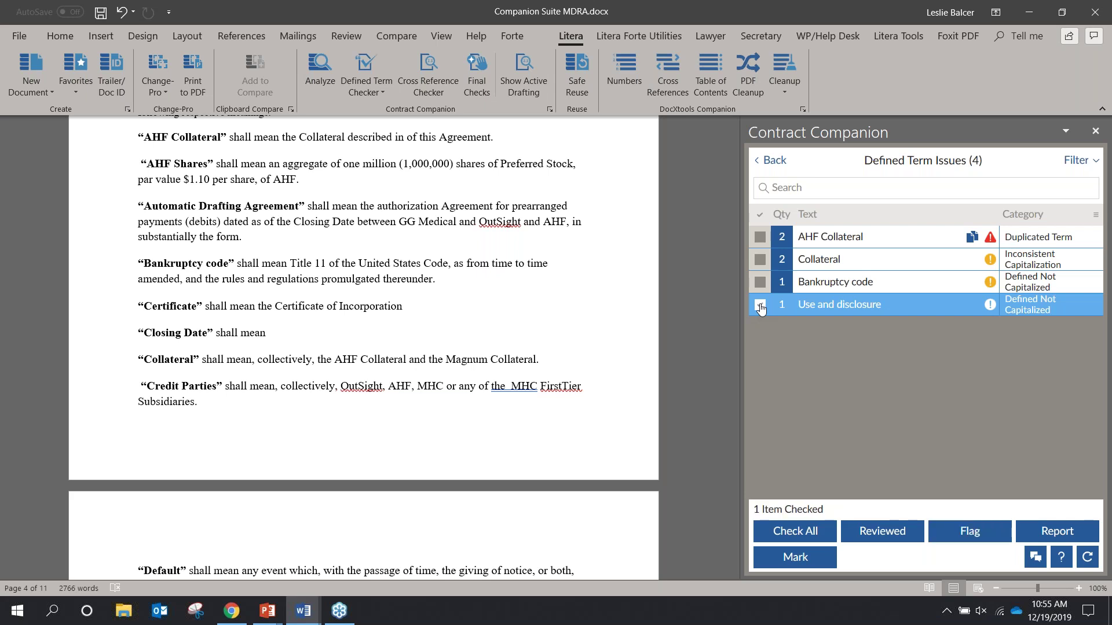
{"action": "left_click", "coordinate": [764, 284]}
{"action": "left_click", "coordinate": [763, 307]}
{"action": "left_click", "coordinate": [802, 558]}
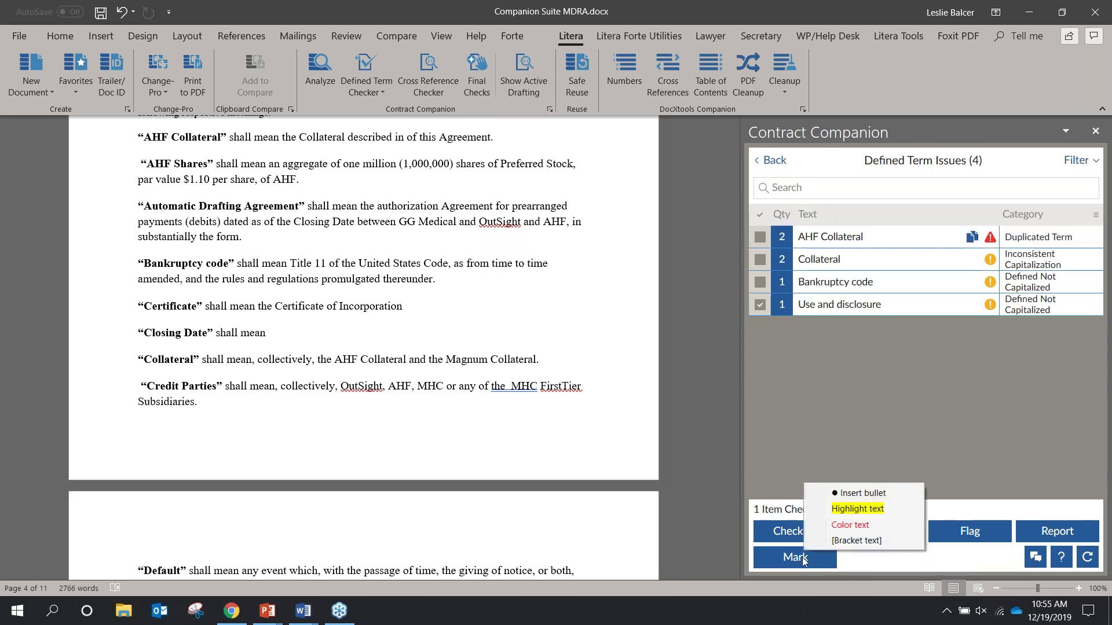
{"action": "left_click", "coordinate": [875, 510]}
{"action": "left_click", "coordinate": [836, 287]}
{"action": "left_click", "coordinate": [840, 305]}
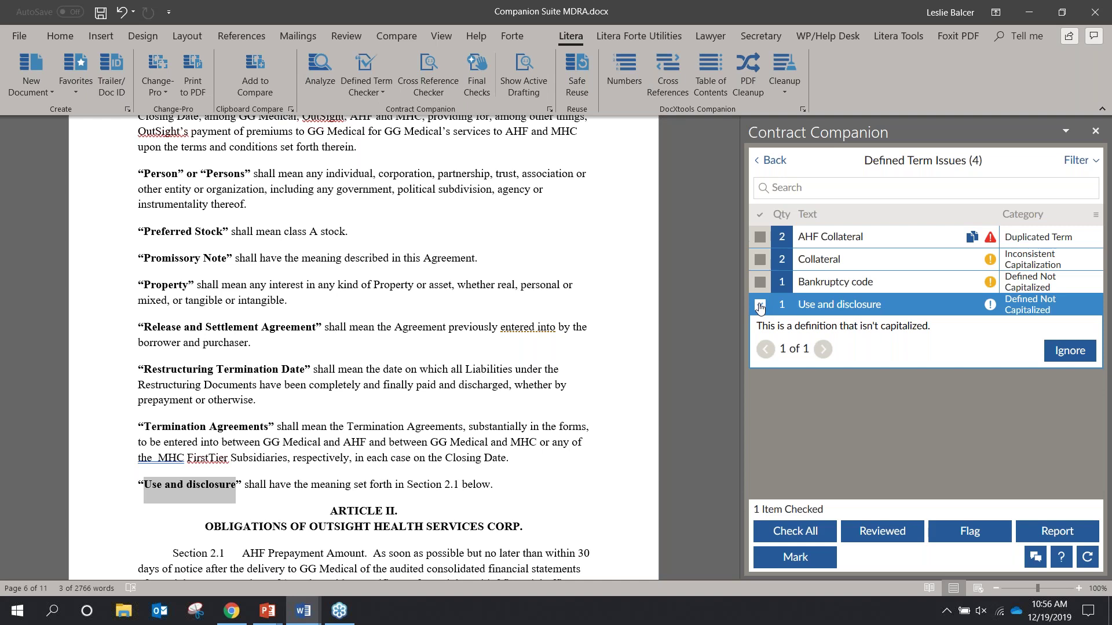
{"action": "left_click", "coordinate": [761, 307]}
{"action": "left_click", "coordinate": [760, 305]}
Switch to the PowerPoint slide show and advance to the Additional Resources slide
{"action": "key", "text": "alt+Tab"}
{"action": "key", "text": "alt+Tab"}
{"action": "key", "text": "alt+Tab"}
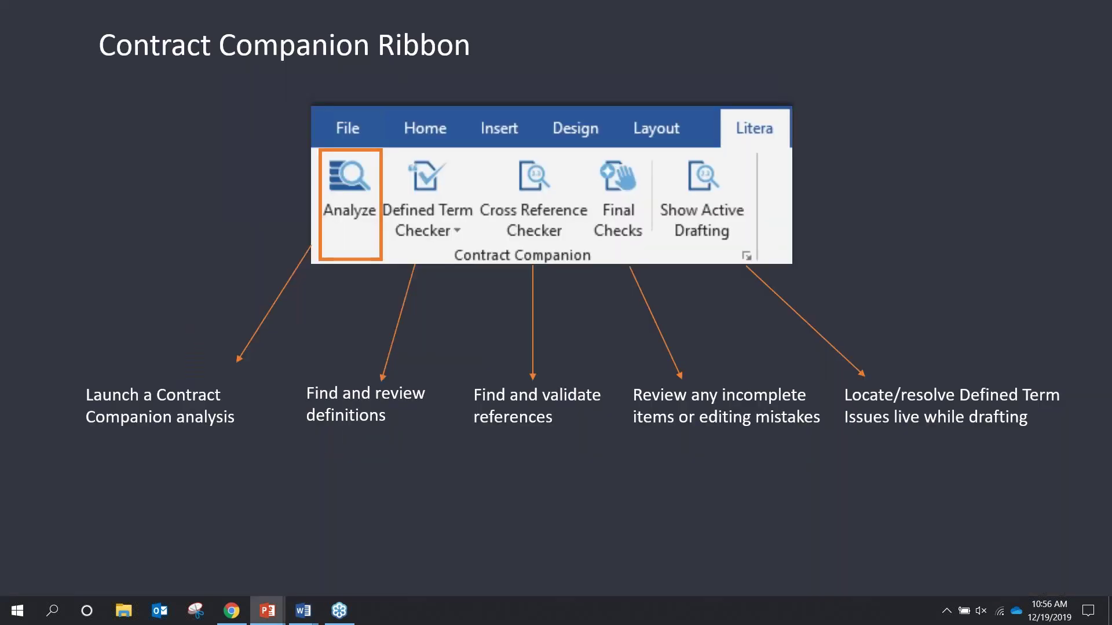
{"action": "key", "text": "Right"}
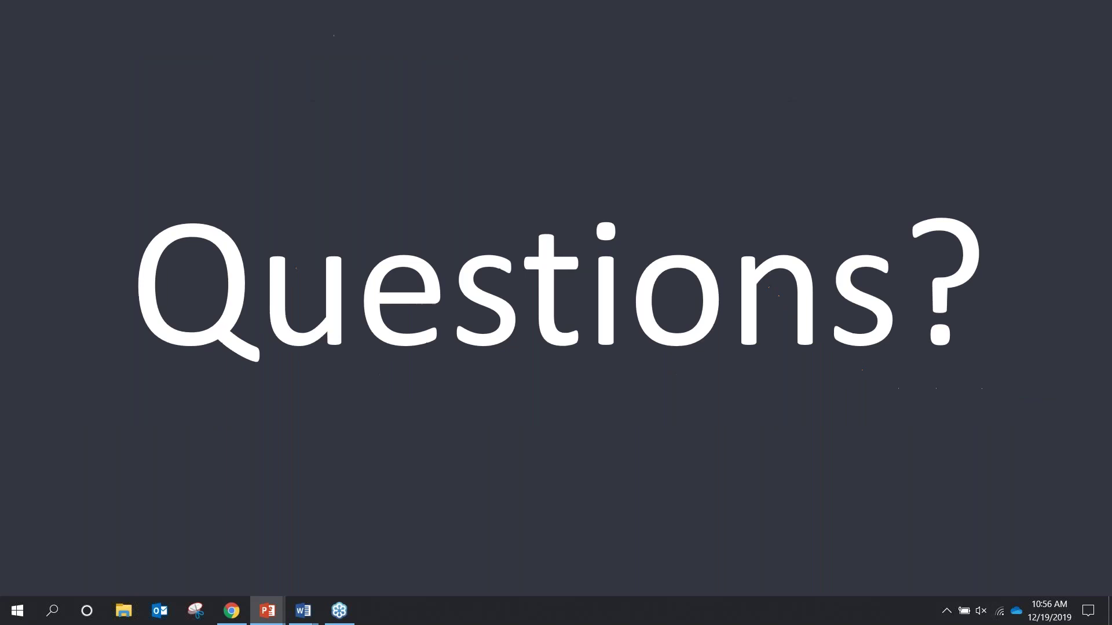
{"action": "key", "text": "Right"}
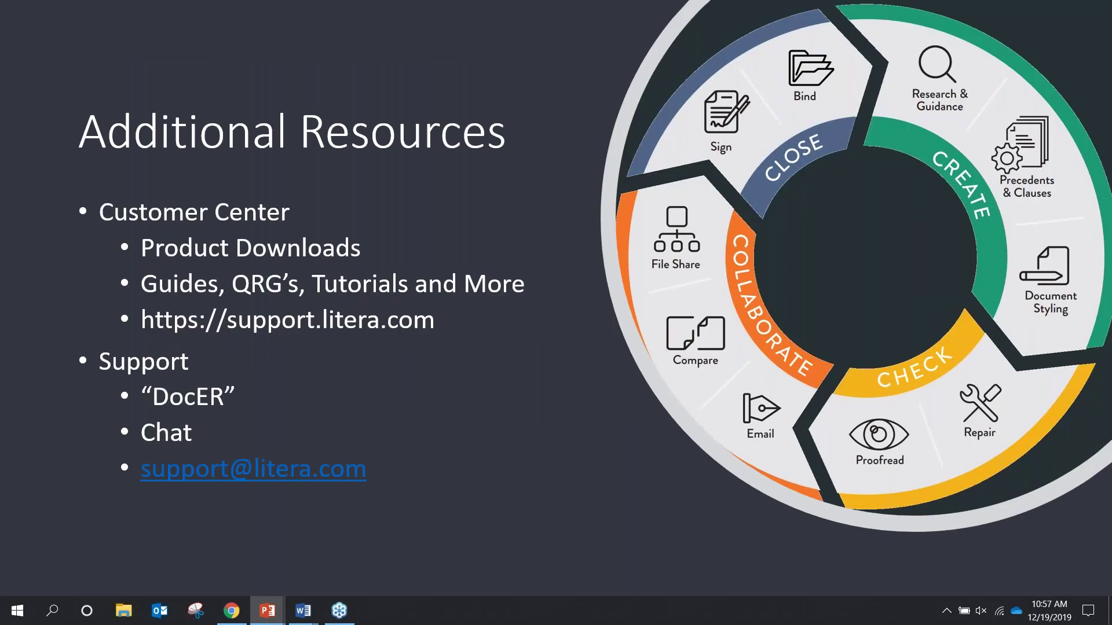